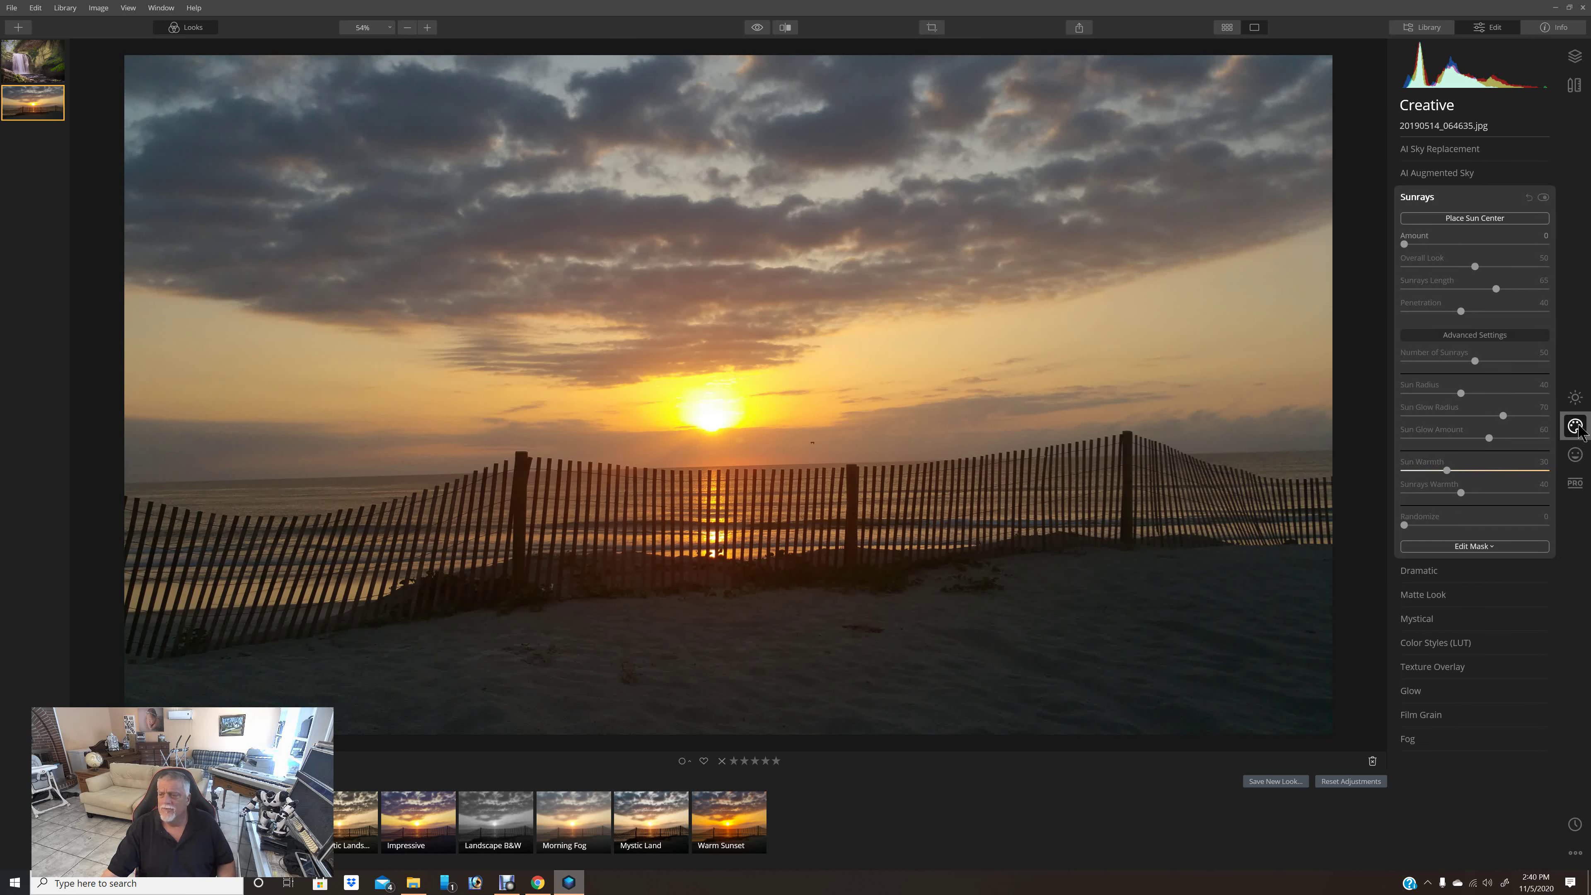
- Place the sunrays' centre on the setting sun and set Amount to 74 and Sunrays Length to 46
{"action": "left_click", "coordinate": [1451, 219]}
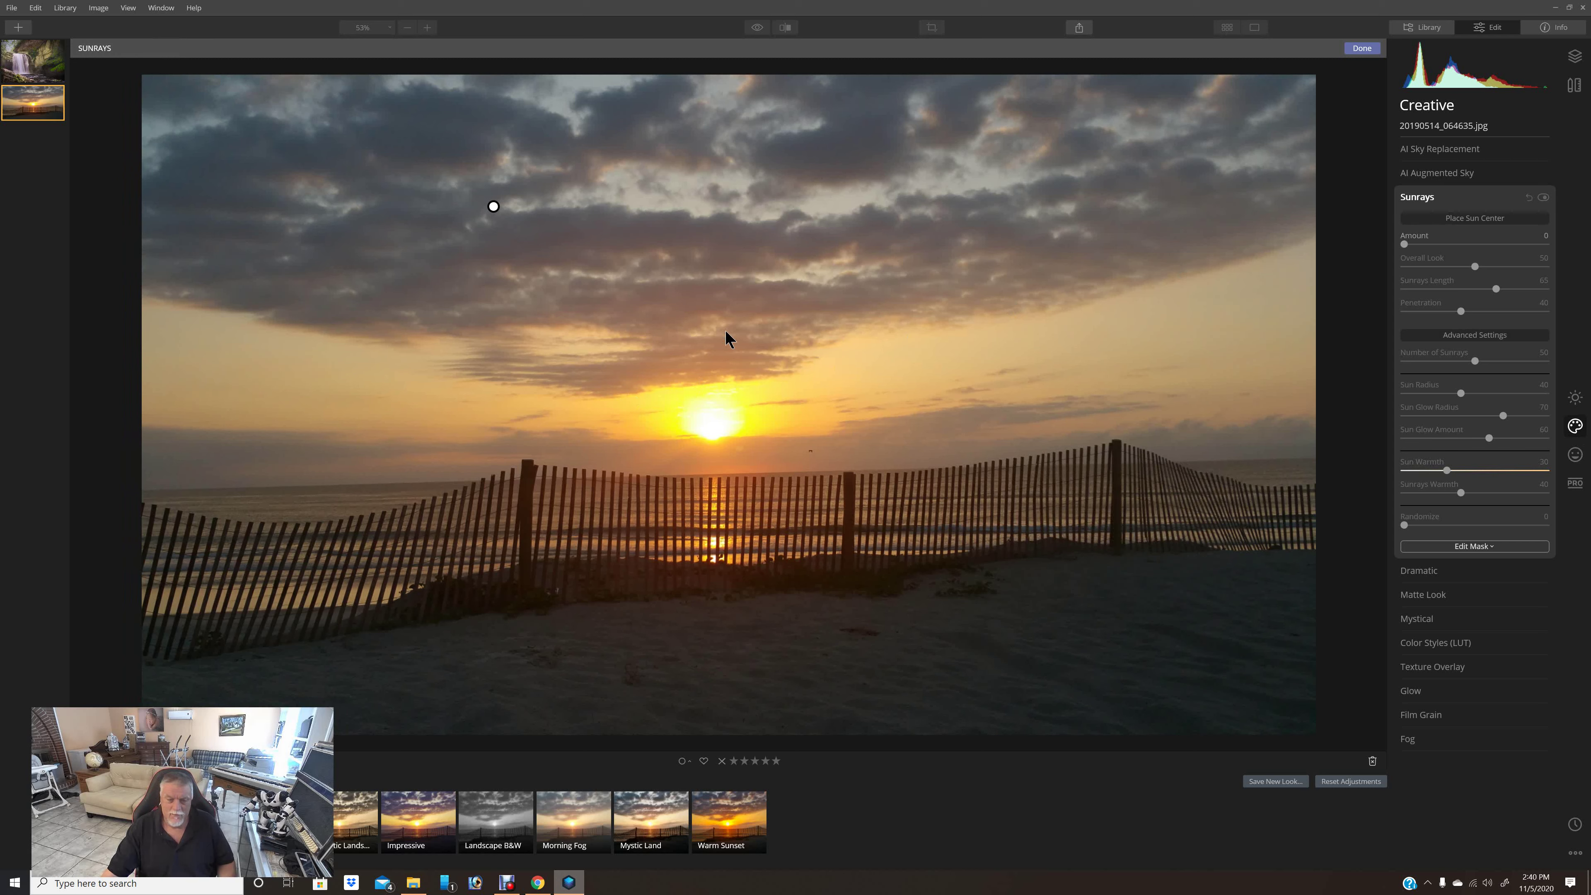
{"action": "left_click_drag", "start_coordinate": [511, 229], "coordinate": [706, 416]}
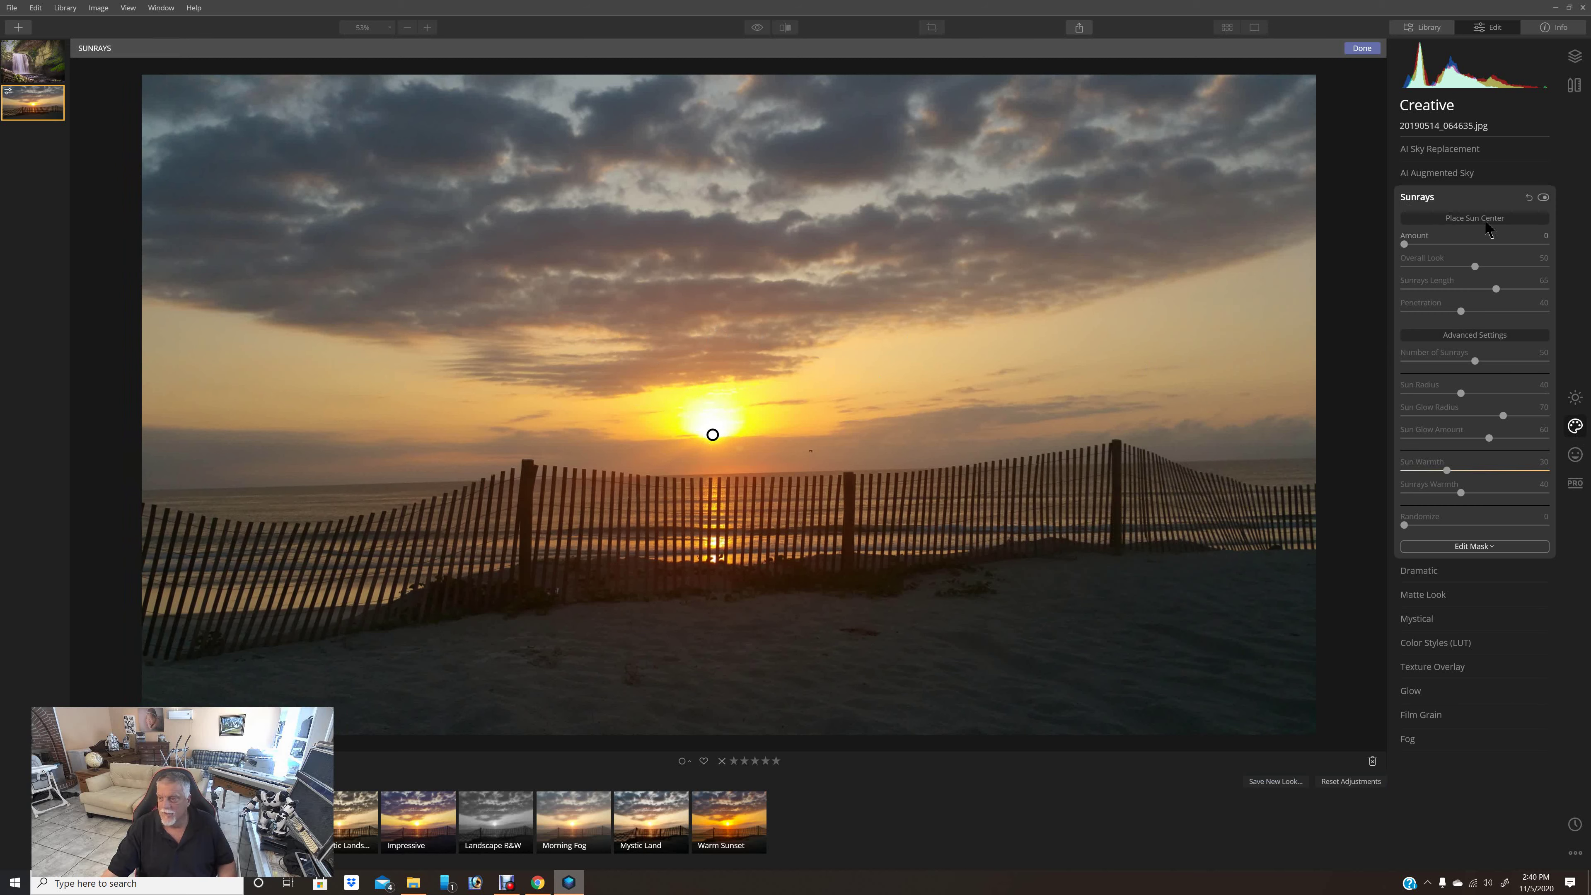
{"action": "left_click", "coordinate": [1469, 244]}
{"action": "left_click", "coordinate": [1509, 244]}
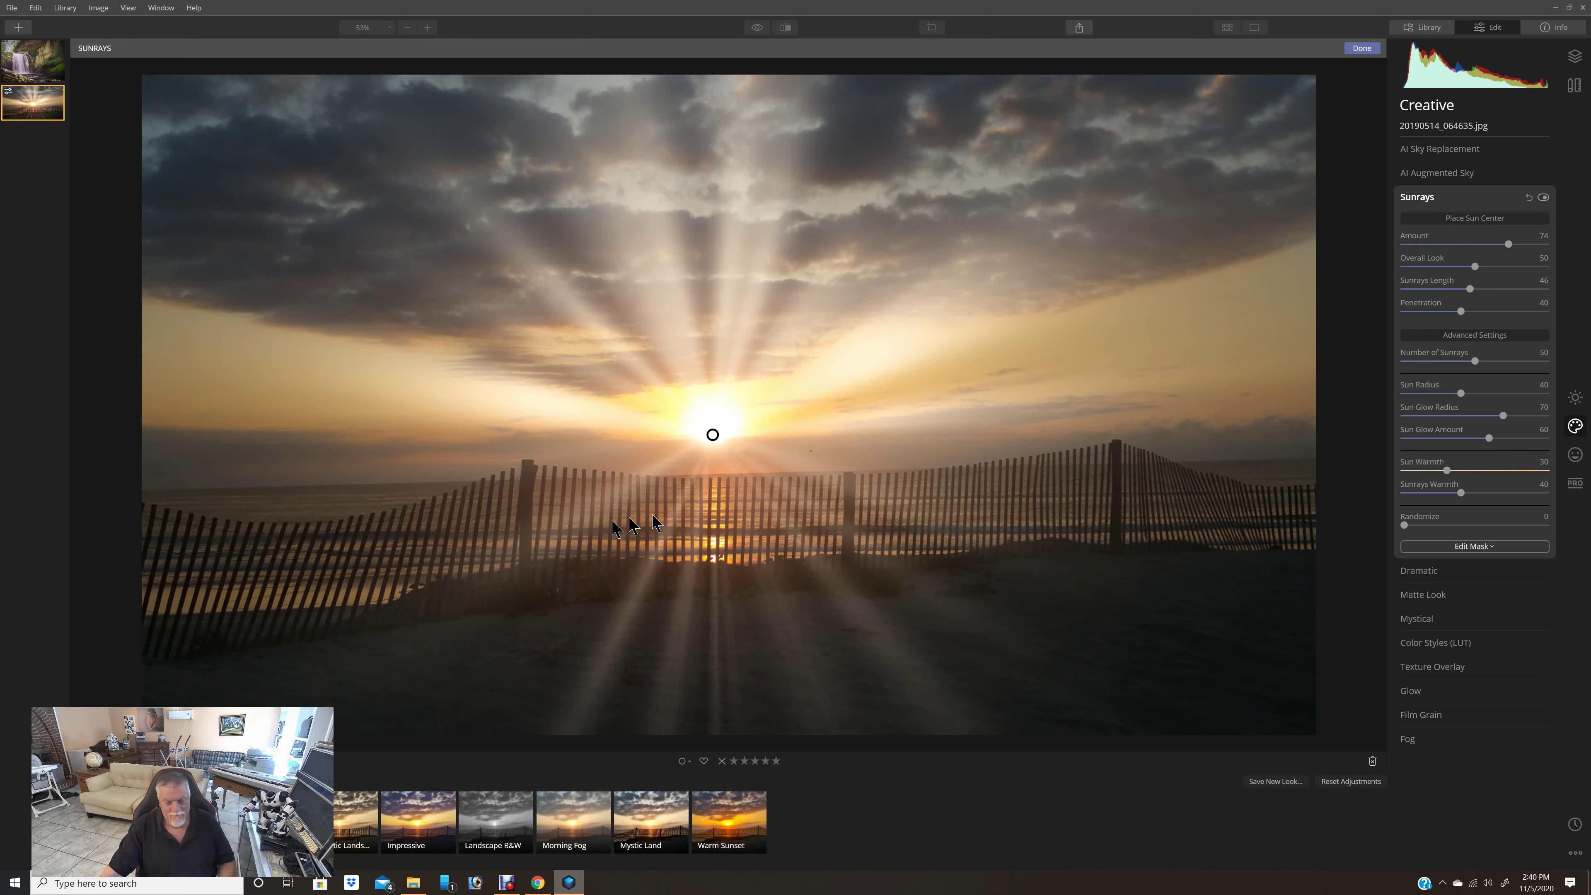
- Start a brush mask for Sunrays in Erase mode with size 221, softness 38%, opacity 100% and pen pressure off for radius and opacity
{"action": "left_click", "coordinate": [1441, 549]}
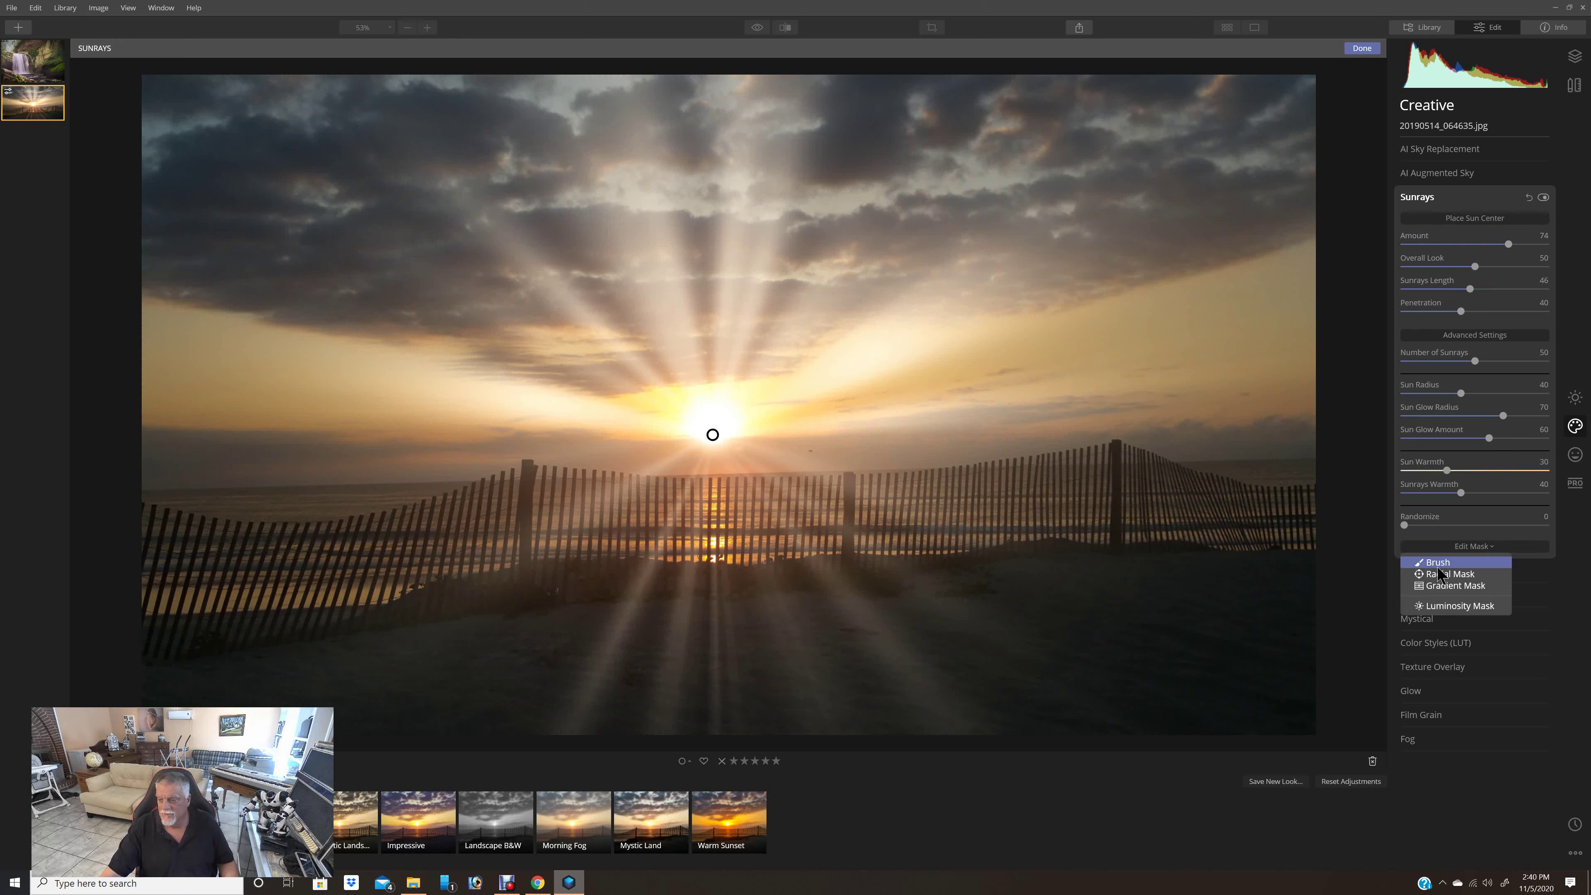
{"action": "left_click", "coordinate": [1436, 563]}
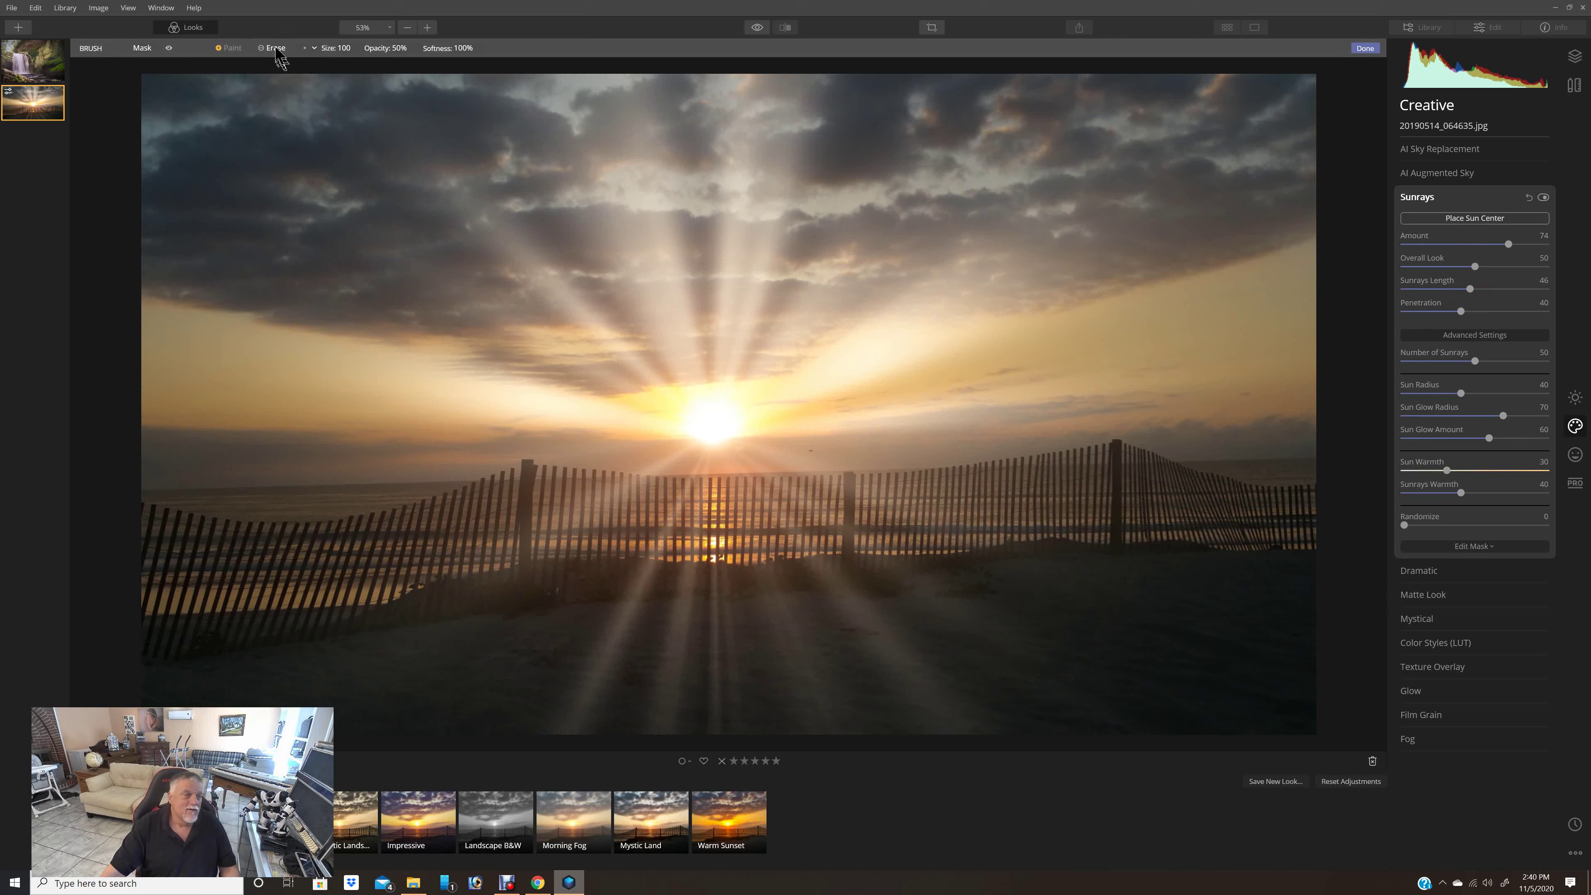
{"action": "right_click", "coordinate": [601, 297]}
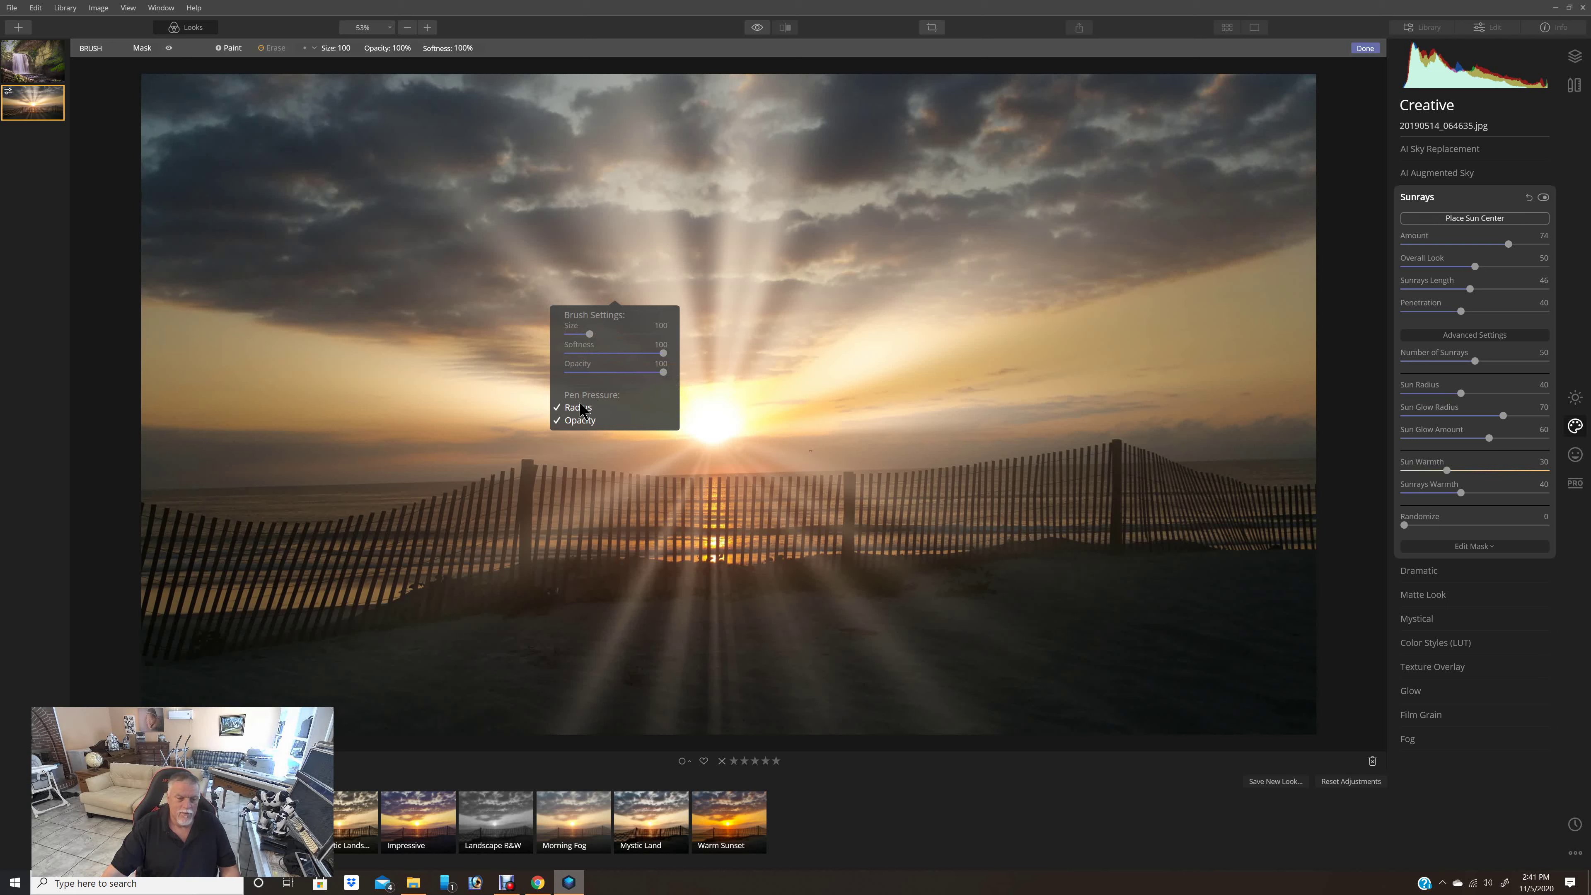
{"action": "left_click", "coordinate": [570, 419]}
{"action": "left_click", "coordinate": [605, 353]}
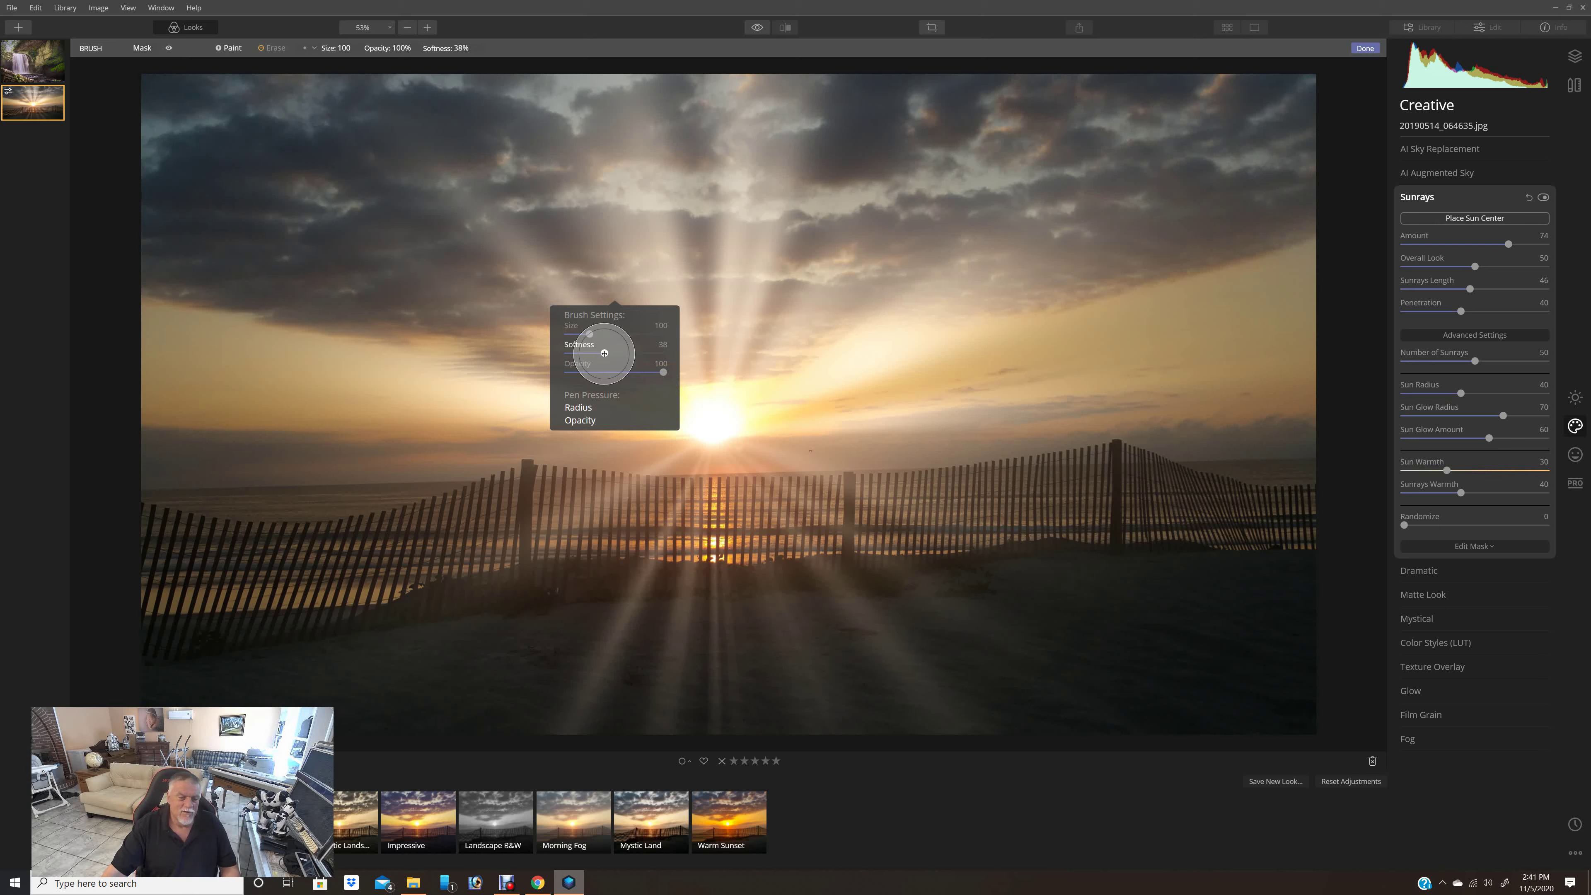
{"action": "left_click", "coordinate": [620, 334]}
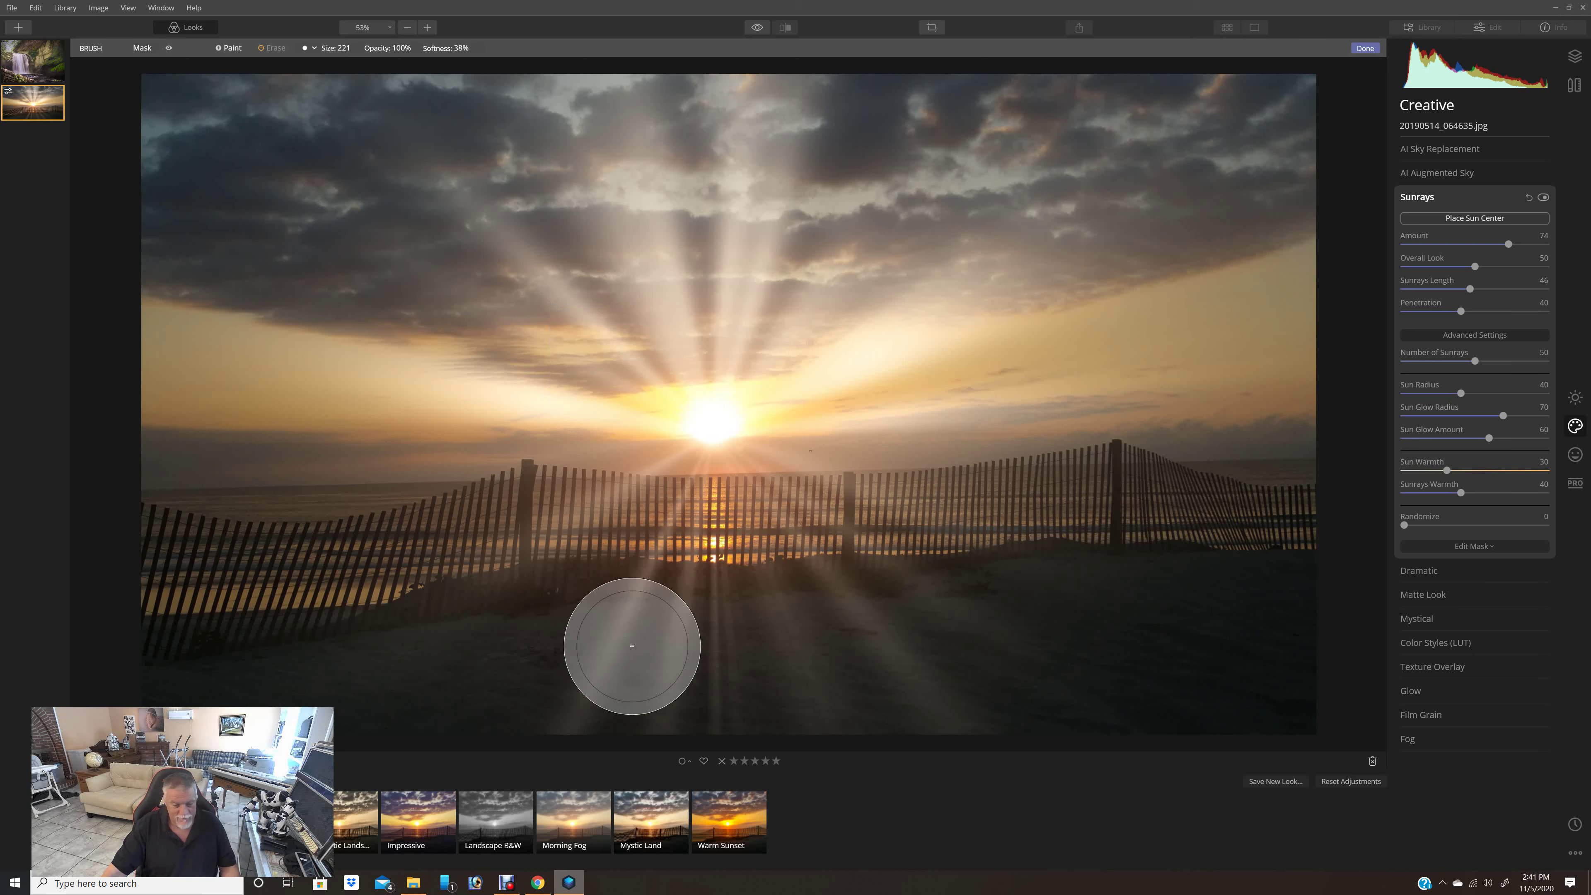
- Erase the sunrays effect from the sand and fence foreground and from the upper clouds around the sun
{"action": "mouse_move", "coordinate": [632, 643]}
{"action": "left_mouse_down"}
{"action": "mouse_move", "coordinate": [1005, 672]}
{"action": "mouse_move", "coordinate": [979, 611]}
{"action": "mouse_move", "coordinate": [924, 594]}
{"action": "mouse_move", "coordinate": [1005, 568]}
{"action": "mouse_move", "coordinate": [1225, 586]}
{"action": "mouse_move", "coordinate": [843, 714]}
{"action": "mouse_move", "coordinate": [1332, 685]}
{"action": "mouse_move", "coordinate": [933, 605]}
{"action": "mouse_move", "coordinate": [952, 596]}
{"action": "left_mouse_up"}
{"action": "mouse_move", "coordinate": [377, 630]}
{"action": "left_mouse_down"}
{"action": "mouse_move", "coordinate": [119, 658]}
{"action": "mouse_move", "coordinate": [833, 752]}
{"action": "mouse_move", "coordinate": [125, 721]}
{"action": "mouse_move", "coordinate": [531, 703]}
{"action": "mouse_move", "coordinate": [455, 632]}
{"action": "mouse_move", "coordinate": [213, 586]}
{"action": "mouse_move", "coordinate": [790, 608]}
{"action": "mouse_move", "coordinate": [1266, 564]}
{"action": "mouse_move", "coordinate": [1284, 551]}
{"action": "mouse_move", "coordinate": [999, 544]}
{"action": "mouse_move", "coordinate": [1297, 527]}
{"action": "mouse_move", "coordinate": [50, 548]}
{"action": "mouse_move", "coordinate": [1187, 545]}
{"action": "mouse_move", "coordinate": [1431, 515]}
{"action": "mouse_move", "coordinate": [1172, 569]}
{"action": "mouse_move", "coordinate": [508, 596]}
{"action": "mouse_move", "coordinate": [101, 666]}
{"action": "mouse_move", "coordinate": [1520, 633]}
{"action": "mouse_move", "coordinate": [232, 661]}
{"action": "mouse_move", "coordinate": [220, 633]}
{"action": "mouse_move", "coordinate": [849, 601]}
{"action": "mouse_move", "coordinate": [1414, 533]}
{"action": "mouse_move", "coordinate": [1261, 552]}
{"action": "mouse_move", "coordinate": [1253, 614]}
{"action": "left_mouse_up"}
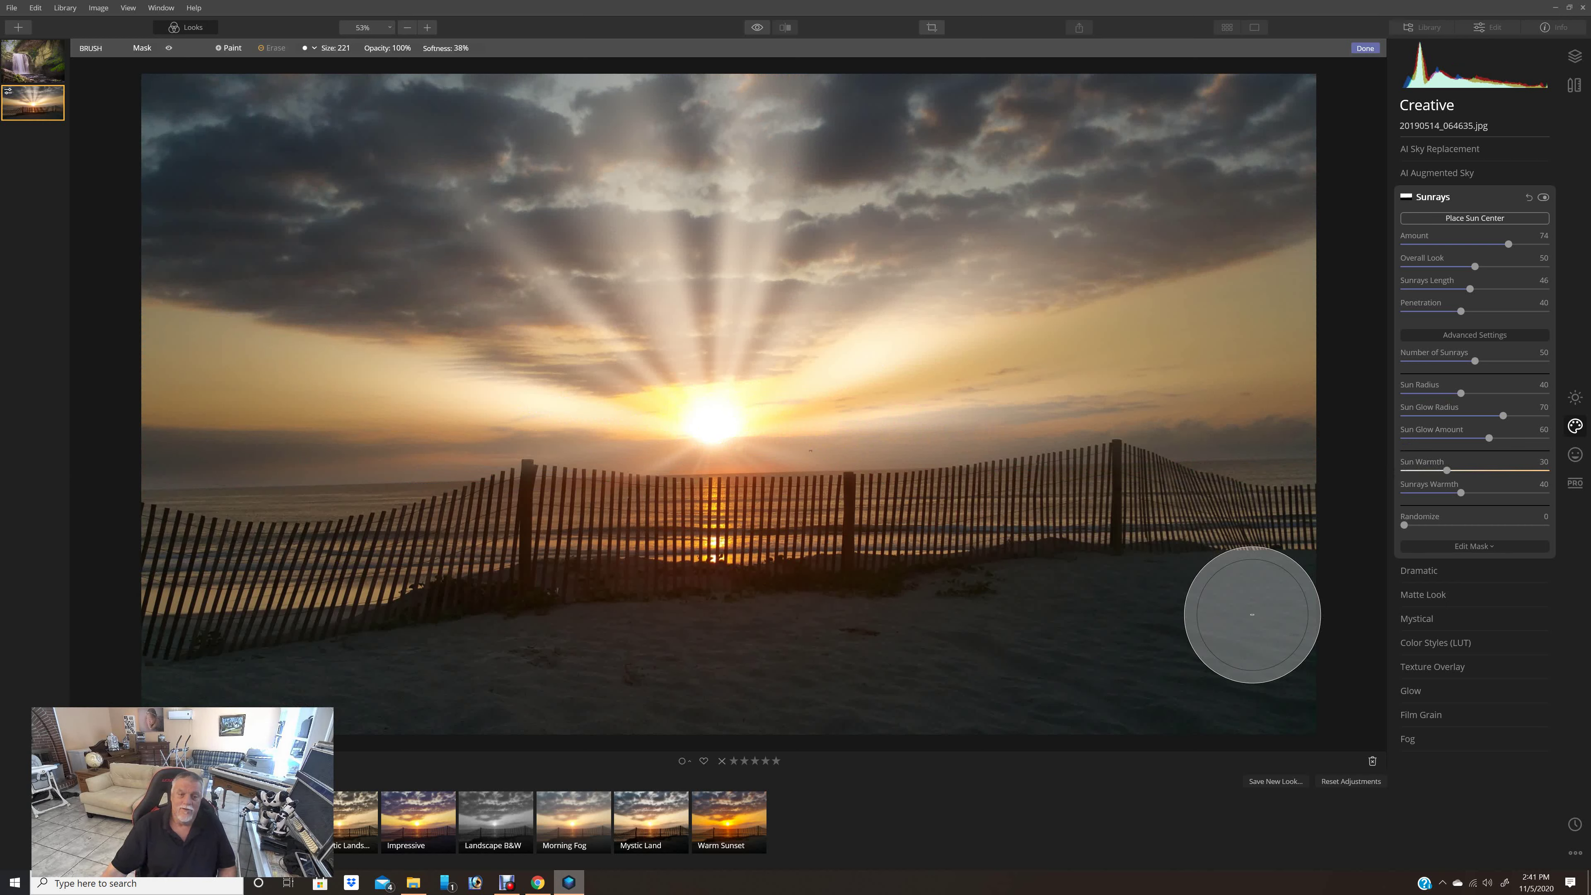
{"action": "mouse_move", "coordinate": [497, 203]}
{"action": "left_mouse_down"}
{"action": "mouse_move", "coordinate": [895, 227]}
{"action": "mouse_move", "coordinate": [266, 213]}
{"action": "left_mouse_up"}
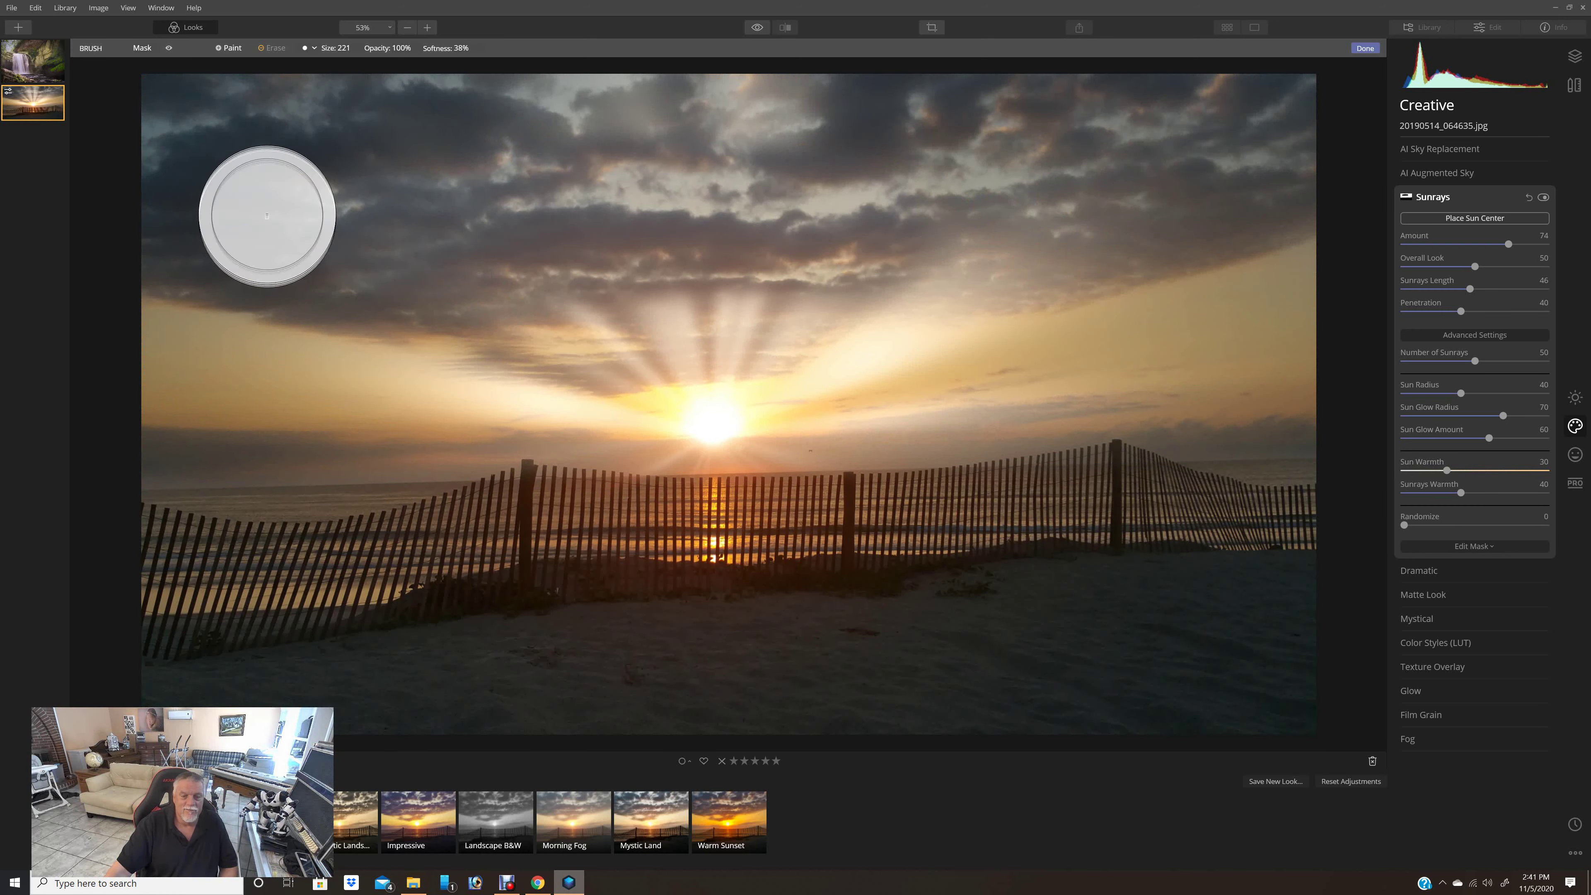
{"action": "mouse_move", "coordinate": [626, 164]}
{"action": "left_mouse_down"}
{"action": "mouse_move", "coordinate": [1065, 269]}
{"action": "mouse_move", "coordinate": [852, 232]}
{"action": "mouse_move", "coordinate": [564, 251]}
{"action": "left_mouse_up"}
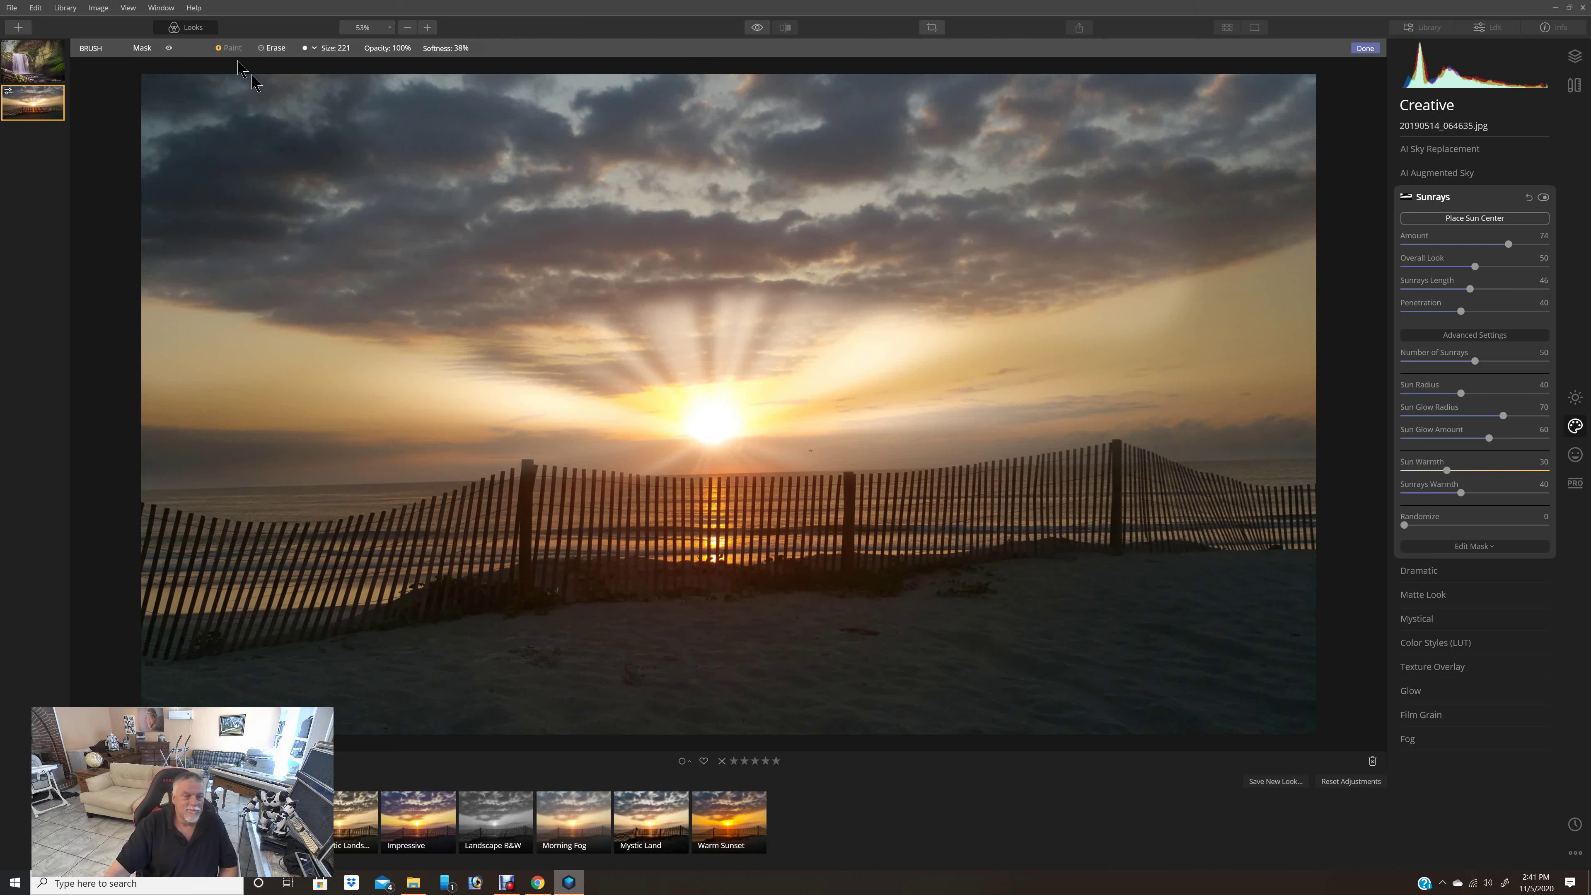
- Refine the sunrays mask across the clouds by alternately painting the effect back in and erasing it to even out the sky
{"action": "mouse_move", "coordinate": [746, 150]}
{"action": "left_mouse_down"}
{"action": "mouse_move", "coordinate": [939, 144]}
{"action": "mouse_move", "coordinate": [266, 138]}
{"action": "mouse_move", "coordinate": [205, 157]}
{"action": "left_mouse_up"}
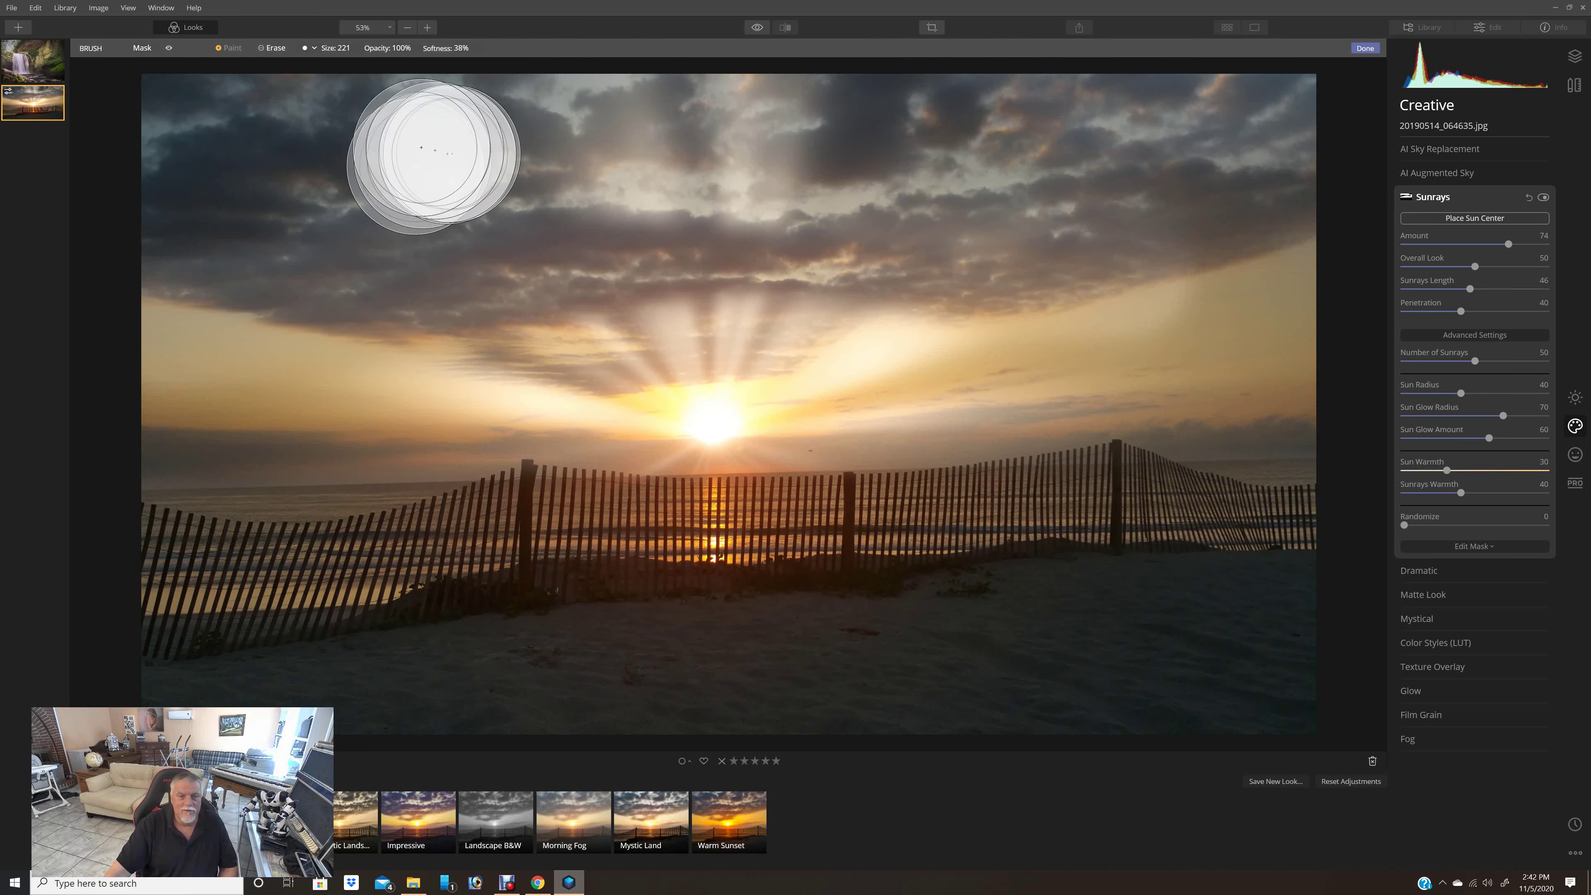
{"action": "mouse_move", "coordinate": [628, 115]}
{"action": "left_mouse_down"}
{"action": "mouse_move", "coordinate": [1162, 163]}
{"action": "mouse_move", "coordinate": [566, 125]}
{"action": "mouse_move", "coordinate": [155, 171]}
{"action": "left_mouse_up"}
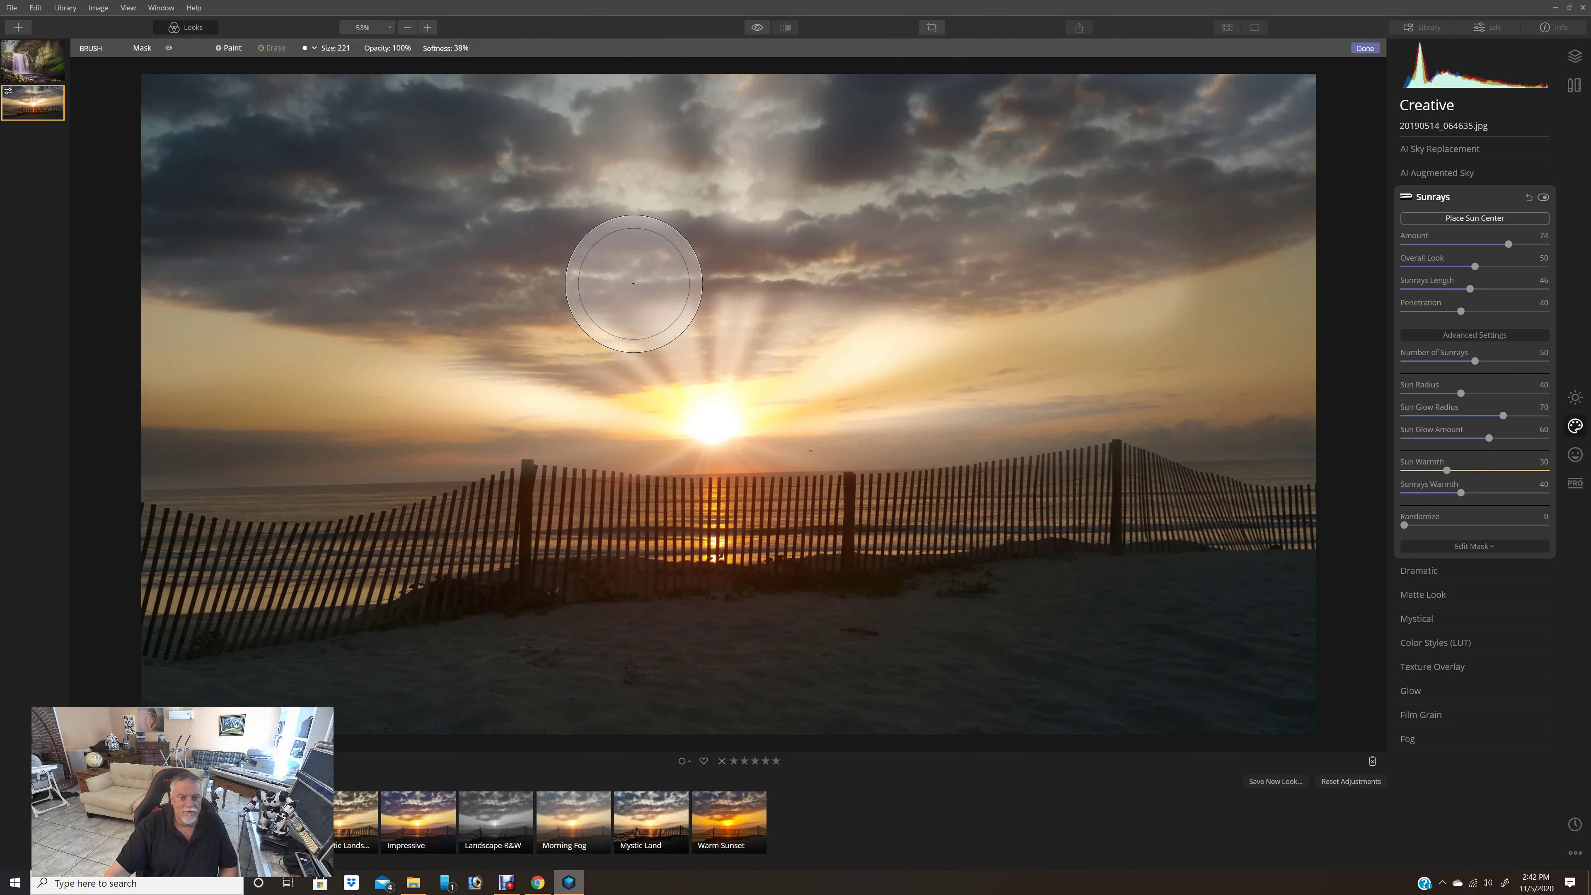
{"action": "scroll", "coordinate": [632, 281], "scroll_direction": "up", "scroll_amount": 1}
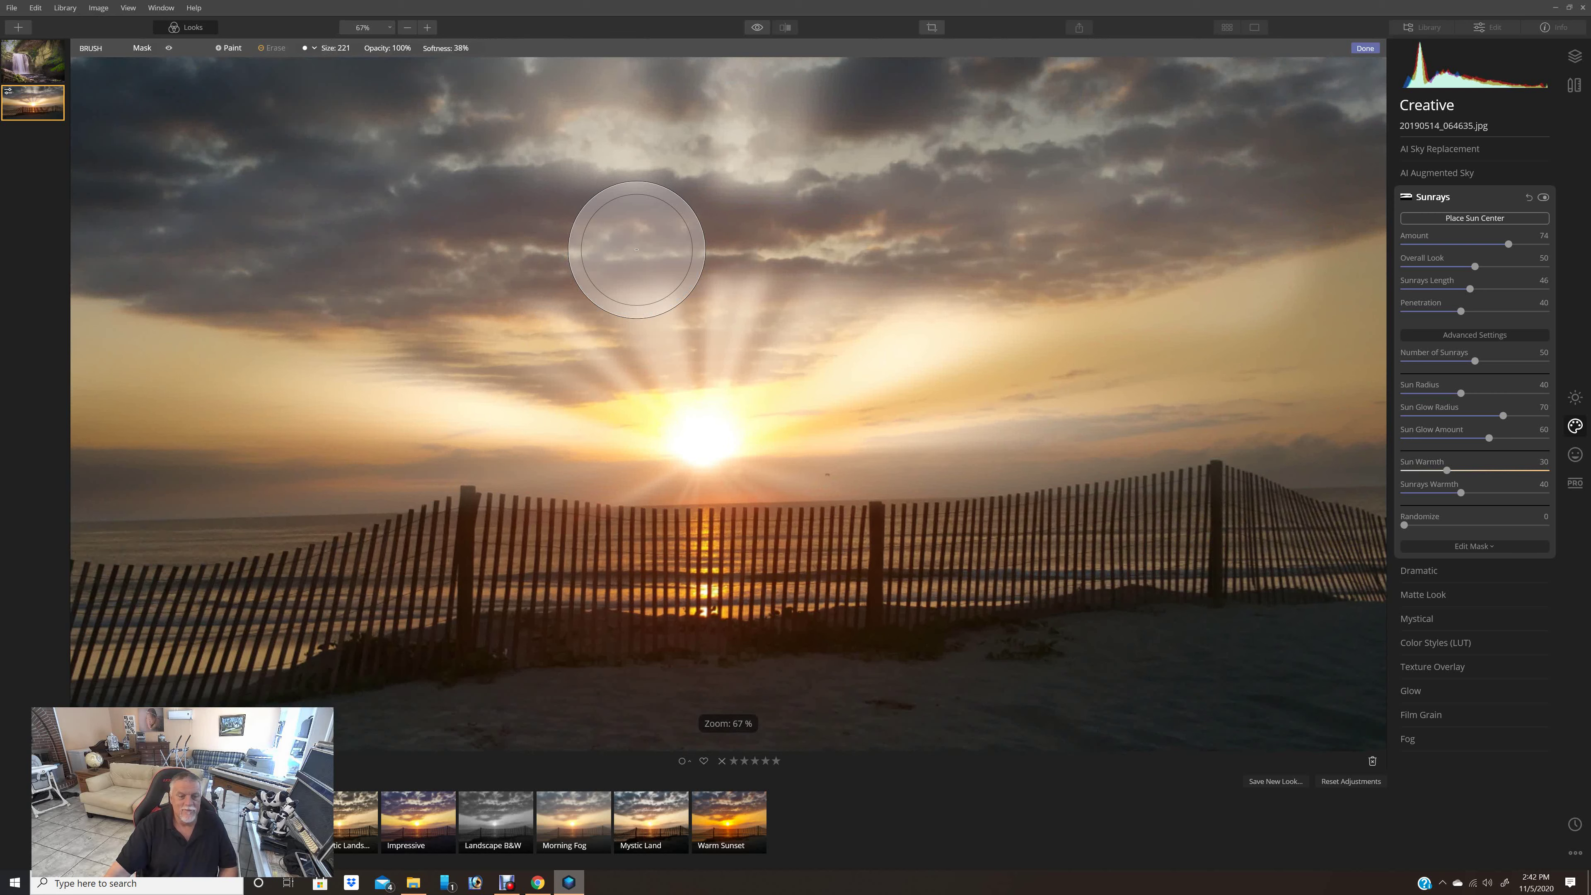
{"action": "mouse_move", "coordinate": [636, 250]}
{"action": "left_mouse_down"}
{"action": "mouse_move", "coordinate": [795, 235]}
{"action": "mouse_move", "coordinate": [742, 238]}
{"action": "left_mouse_up"}
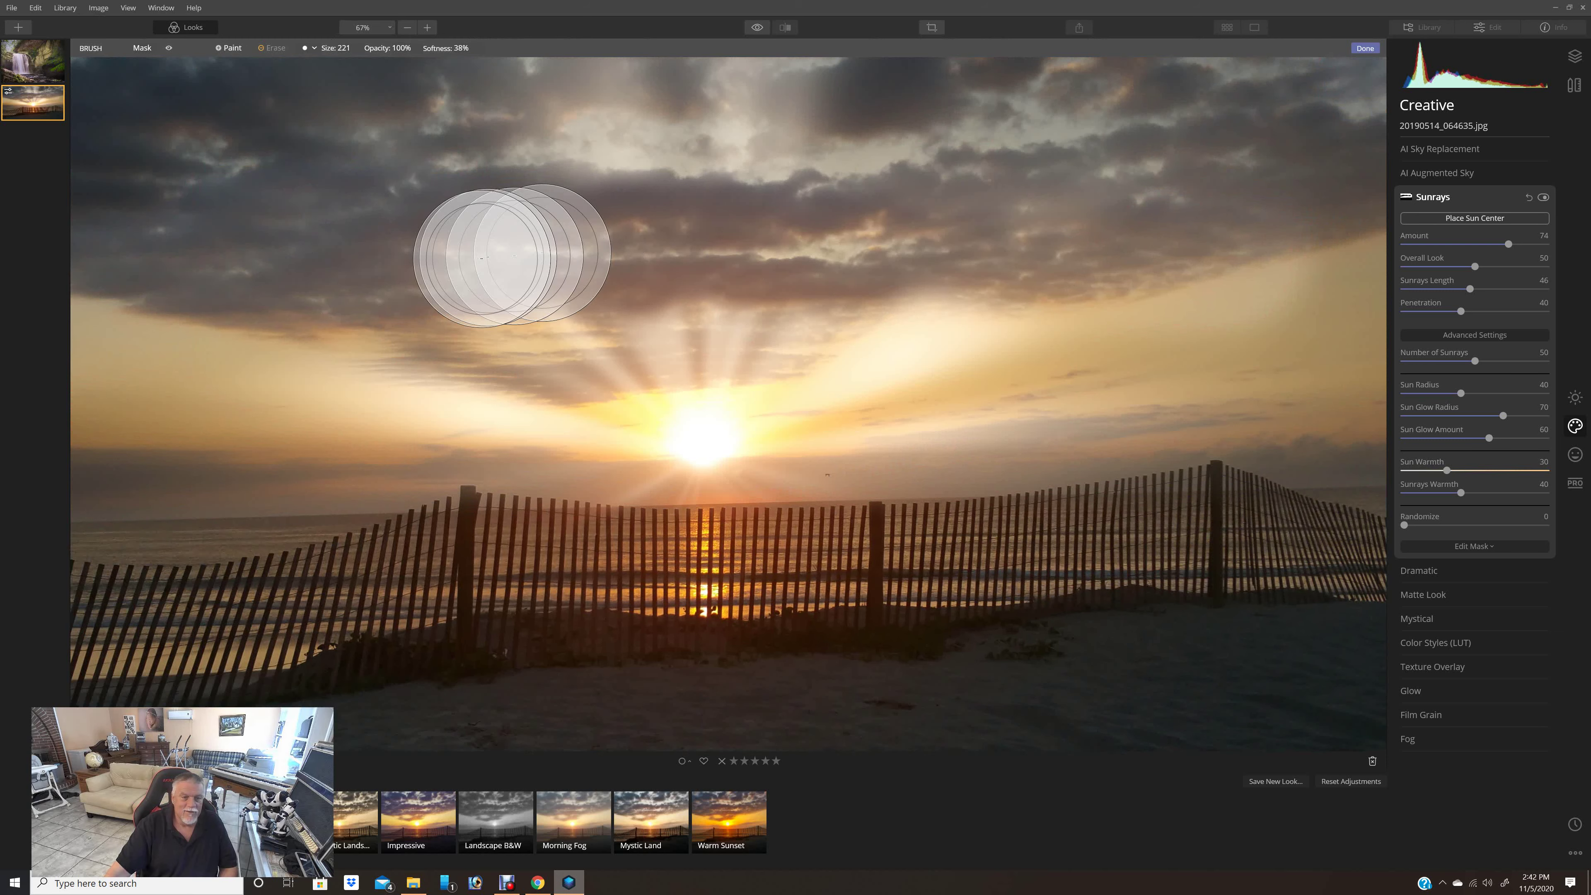
{"action": "scroll", "coordinate": [484, 249], "scroll_direction": "down", "scroll_amount": 4}
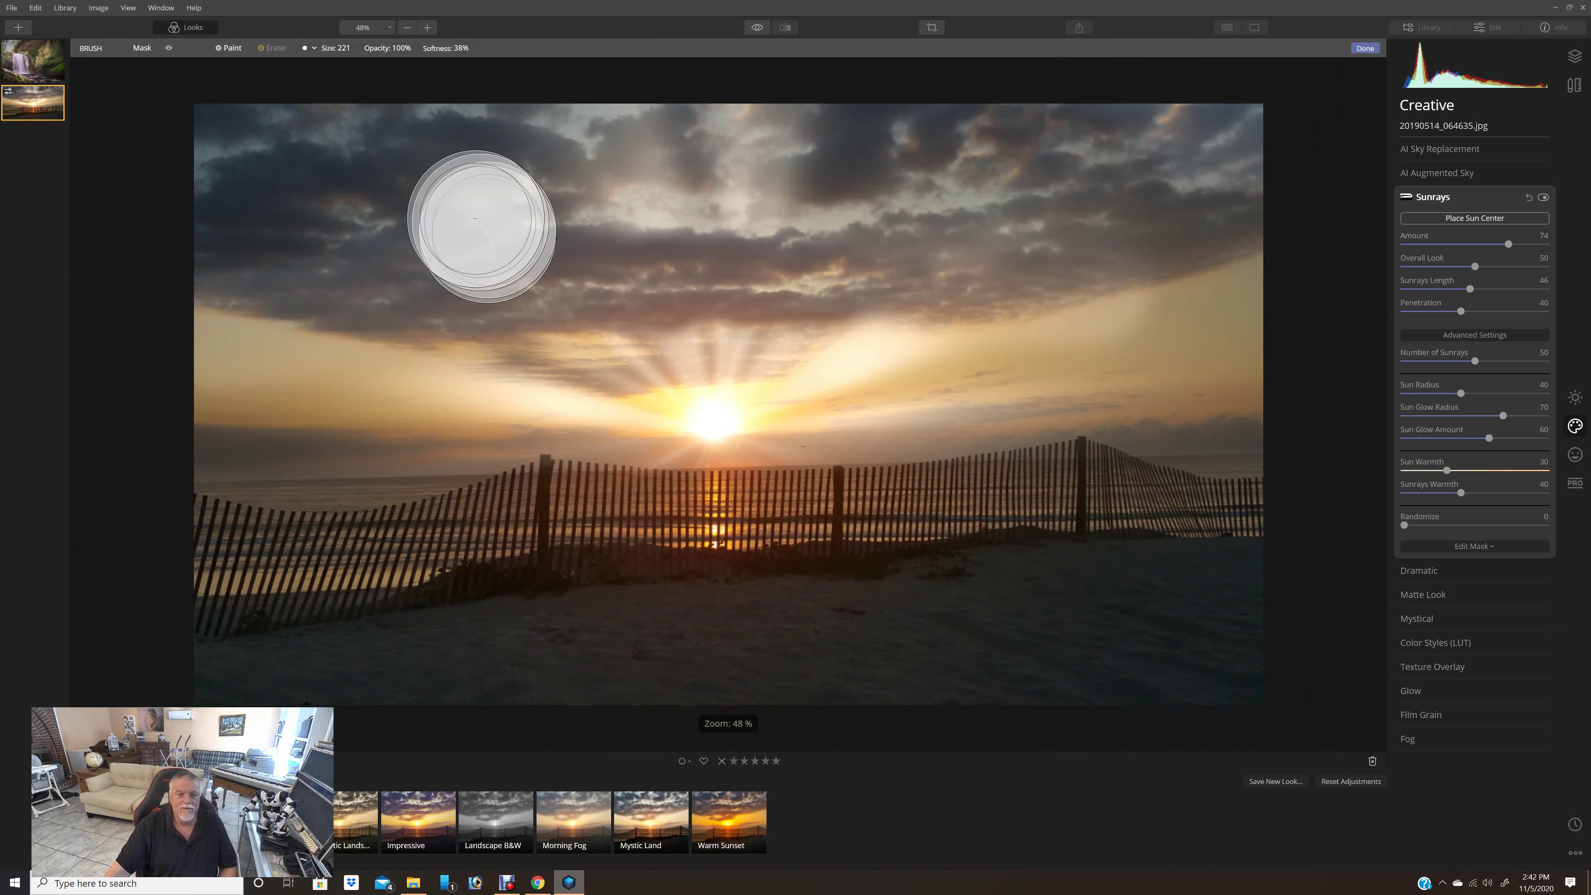
{"action": "mouse_move", "coordinate": [473, 166]}
{"action": "left_mouse_down"}
{"action": "mouse_move", "coordinate": [509, 178]}
{"action": "mouse_move", "coordinate": [390, 174]}
{"action": "mouse_move", "coordinate": [736, 143]}
{"action": "mouse_move", "coordinate": [1096, 192]}
{"action": "mouse_move", "coordinate": [813, 160]}
{"action": "left_mouse_up"}
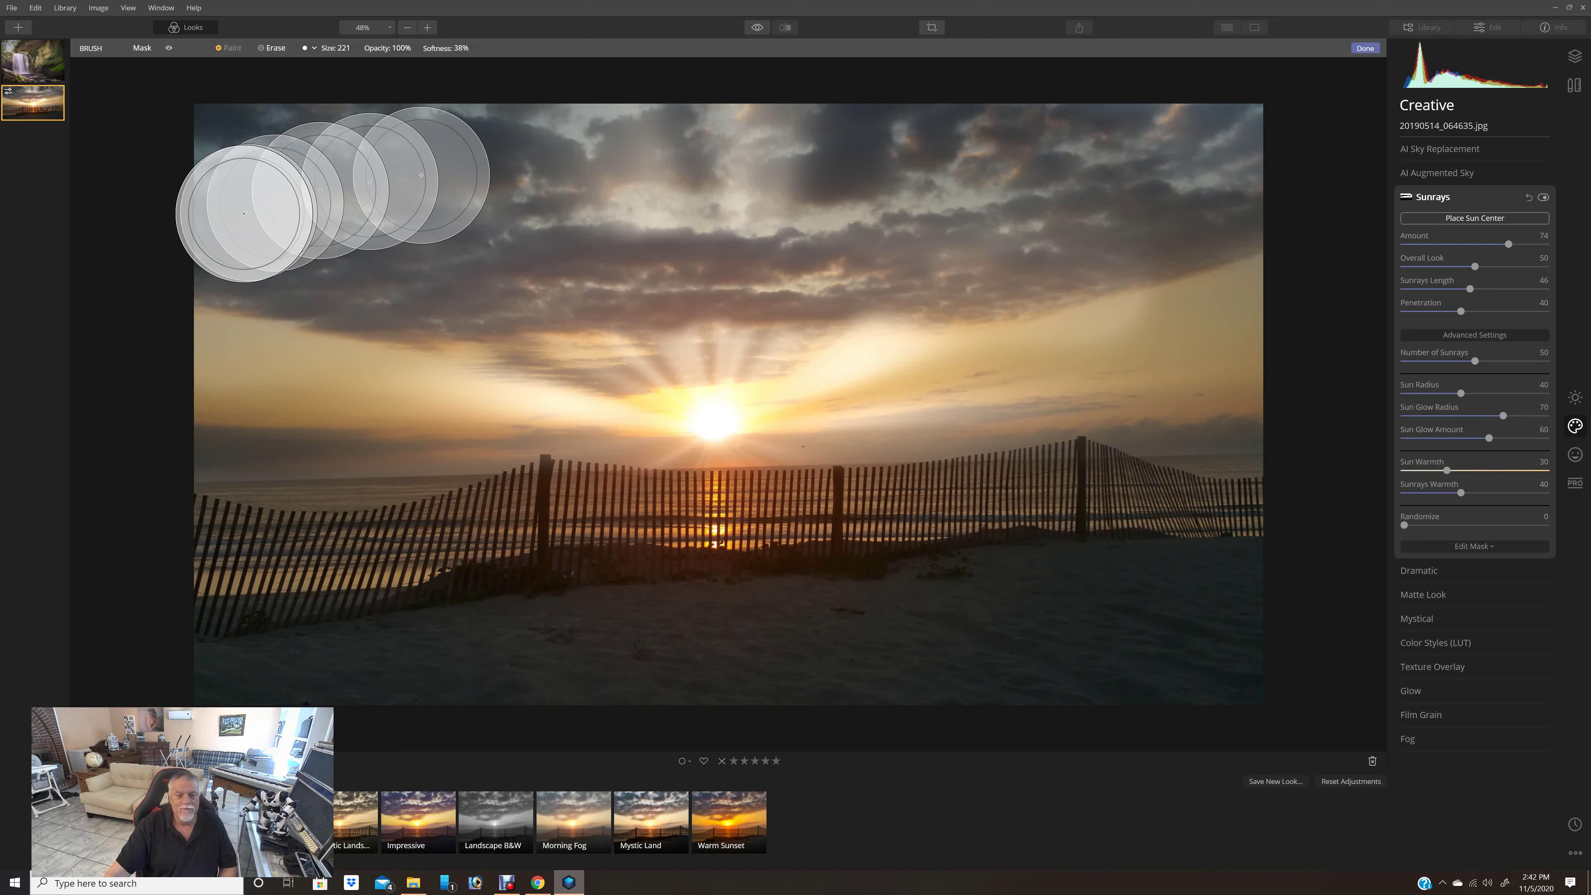
{"action": "left_click", "coordinate": [250, 214]}
{"action": "scroll", "coordinate": [428, 304], "scroll_direction": "down", "scroll_amount": 2}
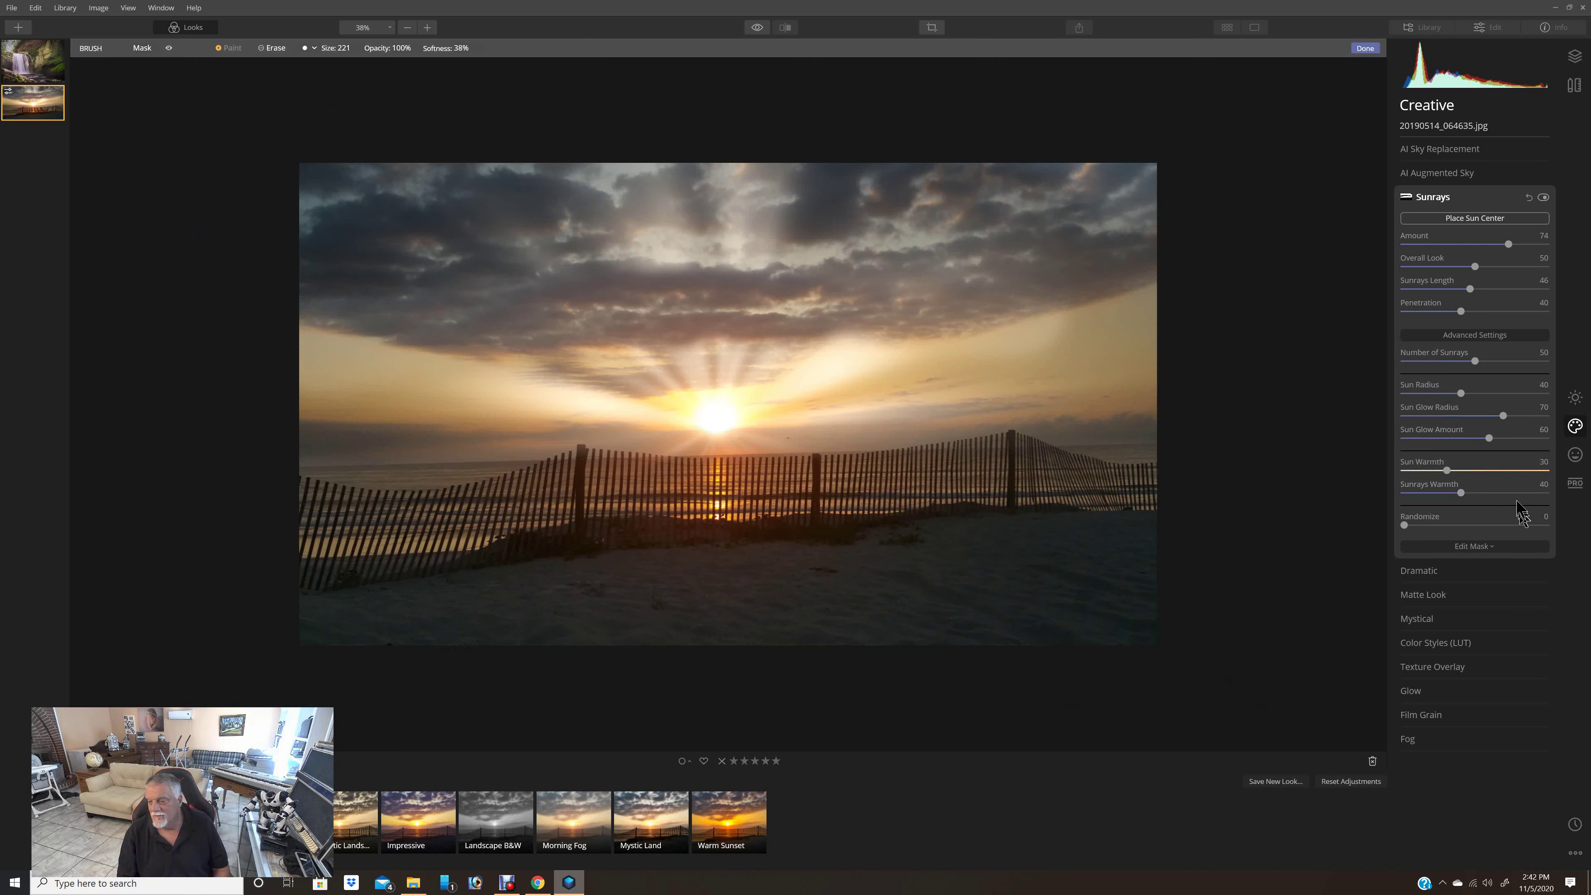
- Set the Sunrays Overall Look to 27, Sun Glow Amount to 35 and Sunrays Warmth to 44
{"action": "left_click", "coordinate": [1544, 493]}
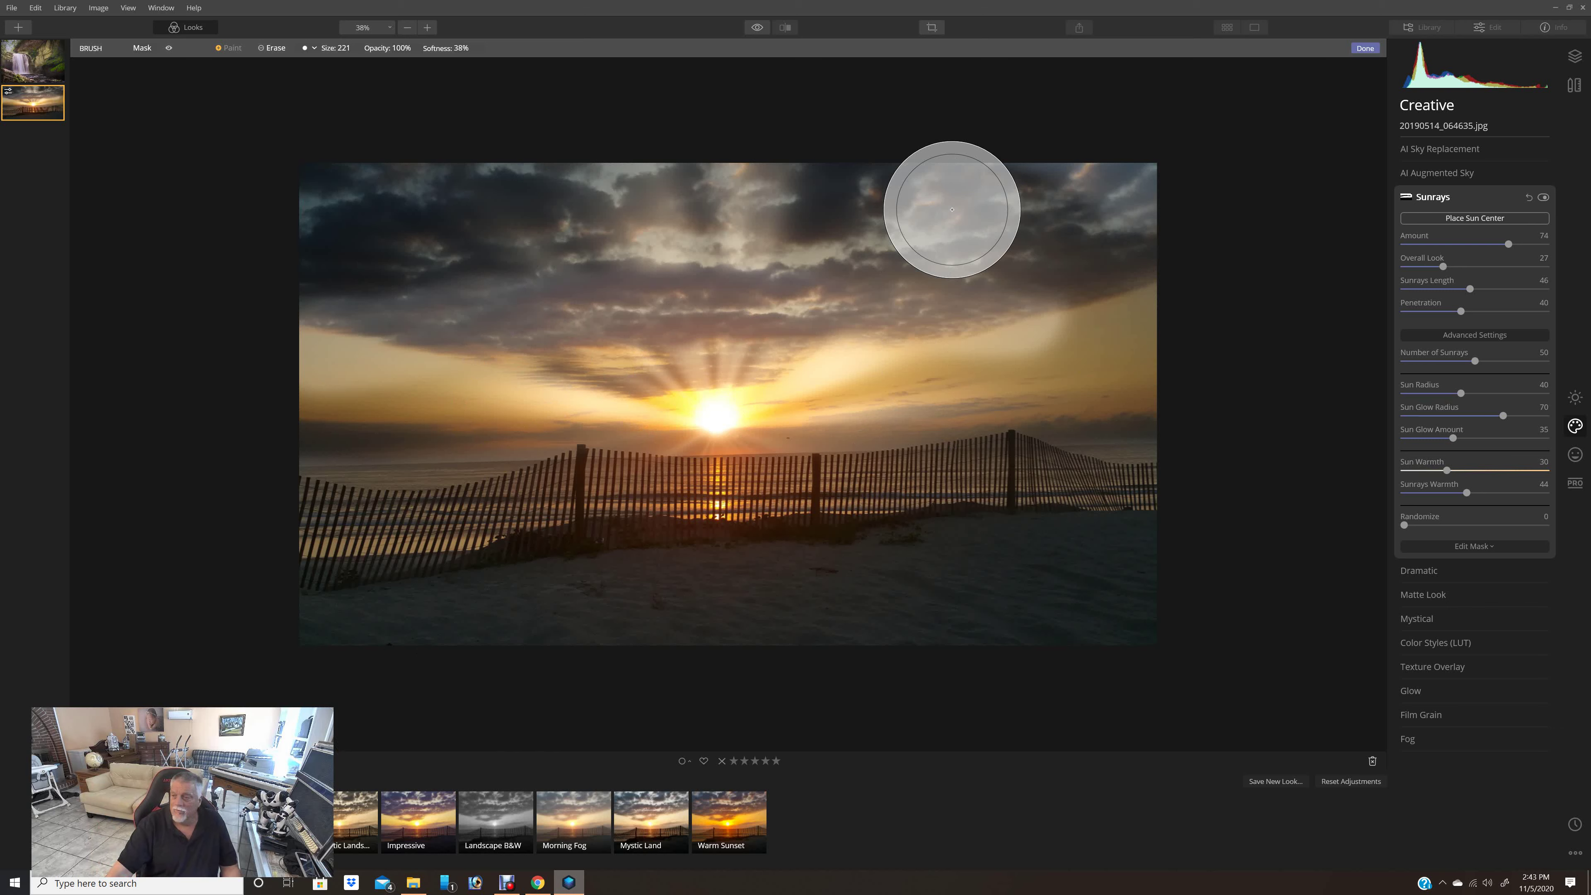
- Create a stamped layer above the edited beach photo
{"action": "left_click", "coordinate": [1578, 56]}
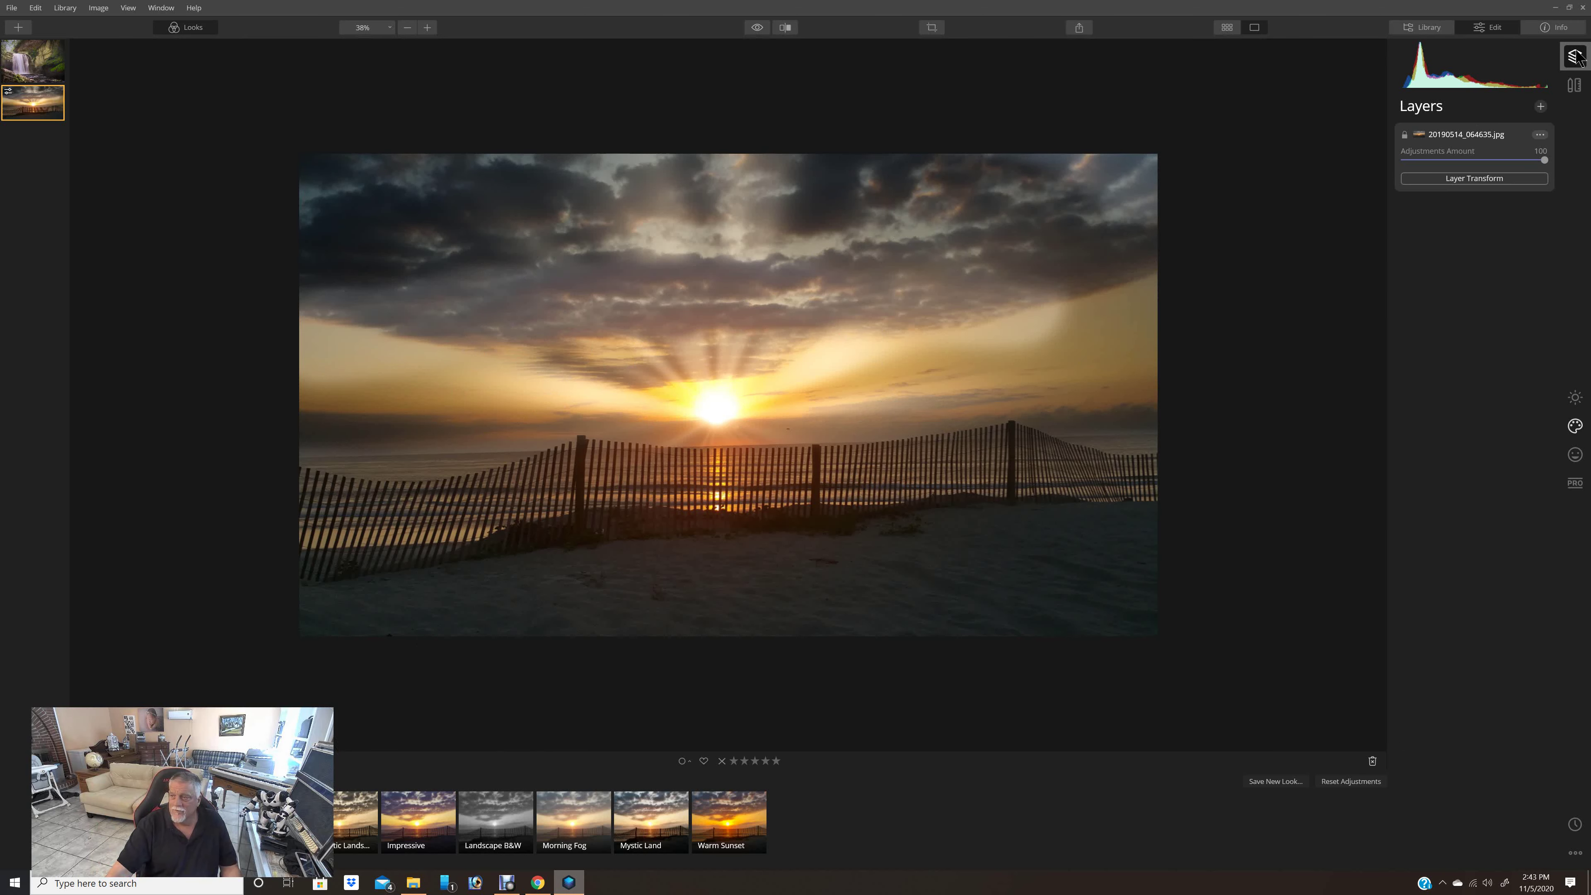
{"action": "left_click", "coordinate": [1541, 107]}
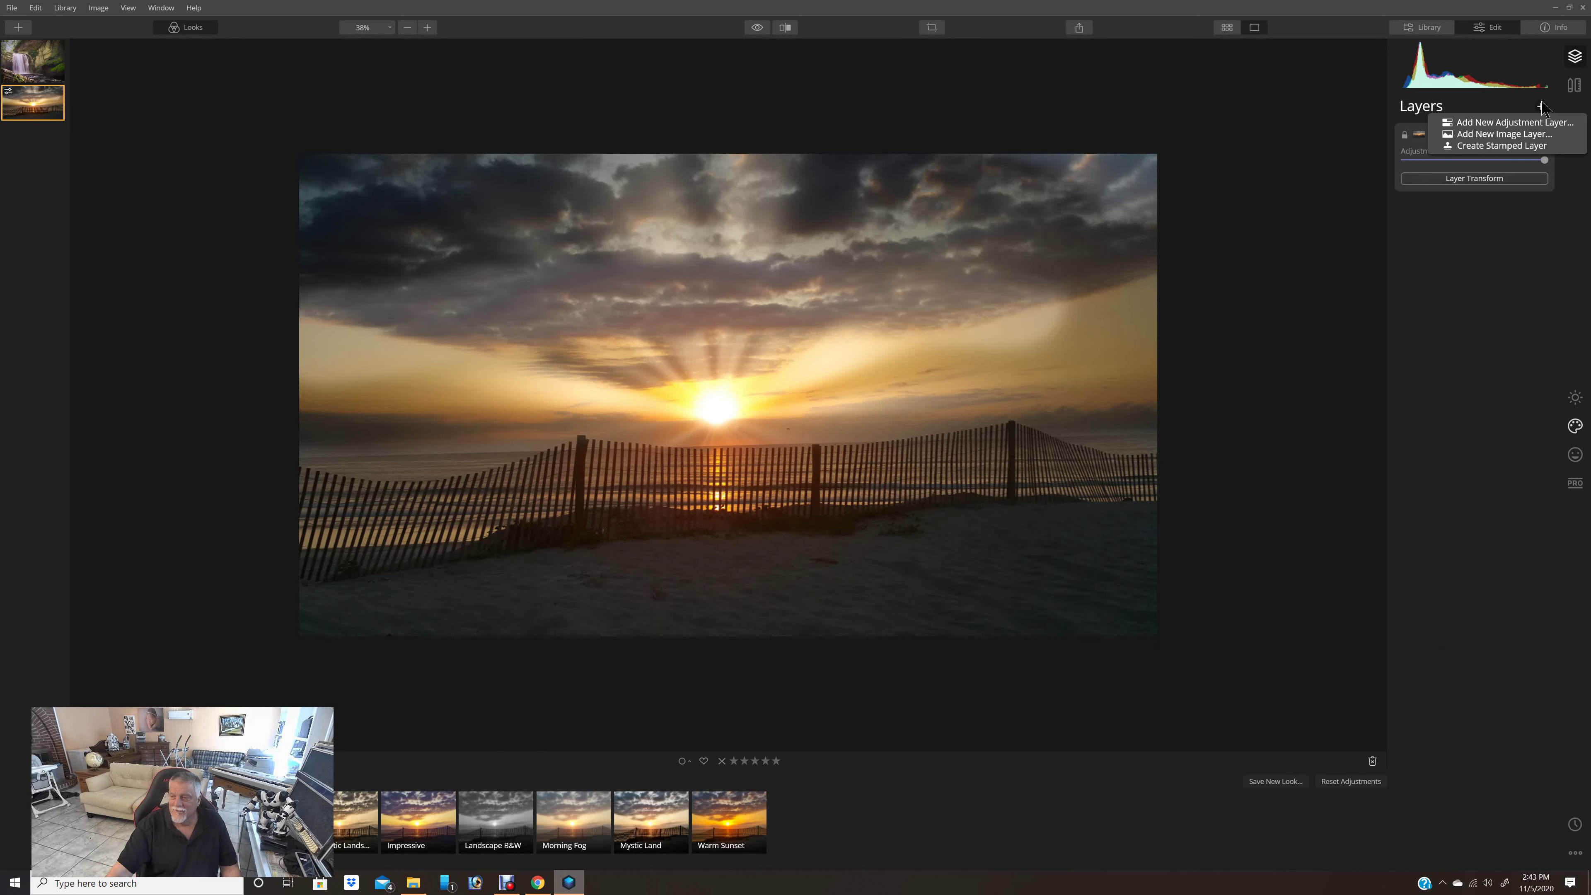
{"action": "left_click", "coordinate": [1464, 150]}
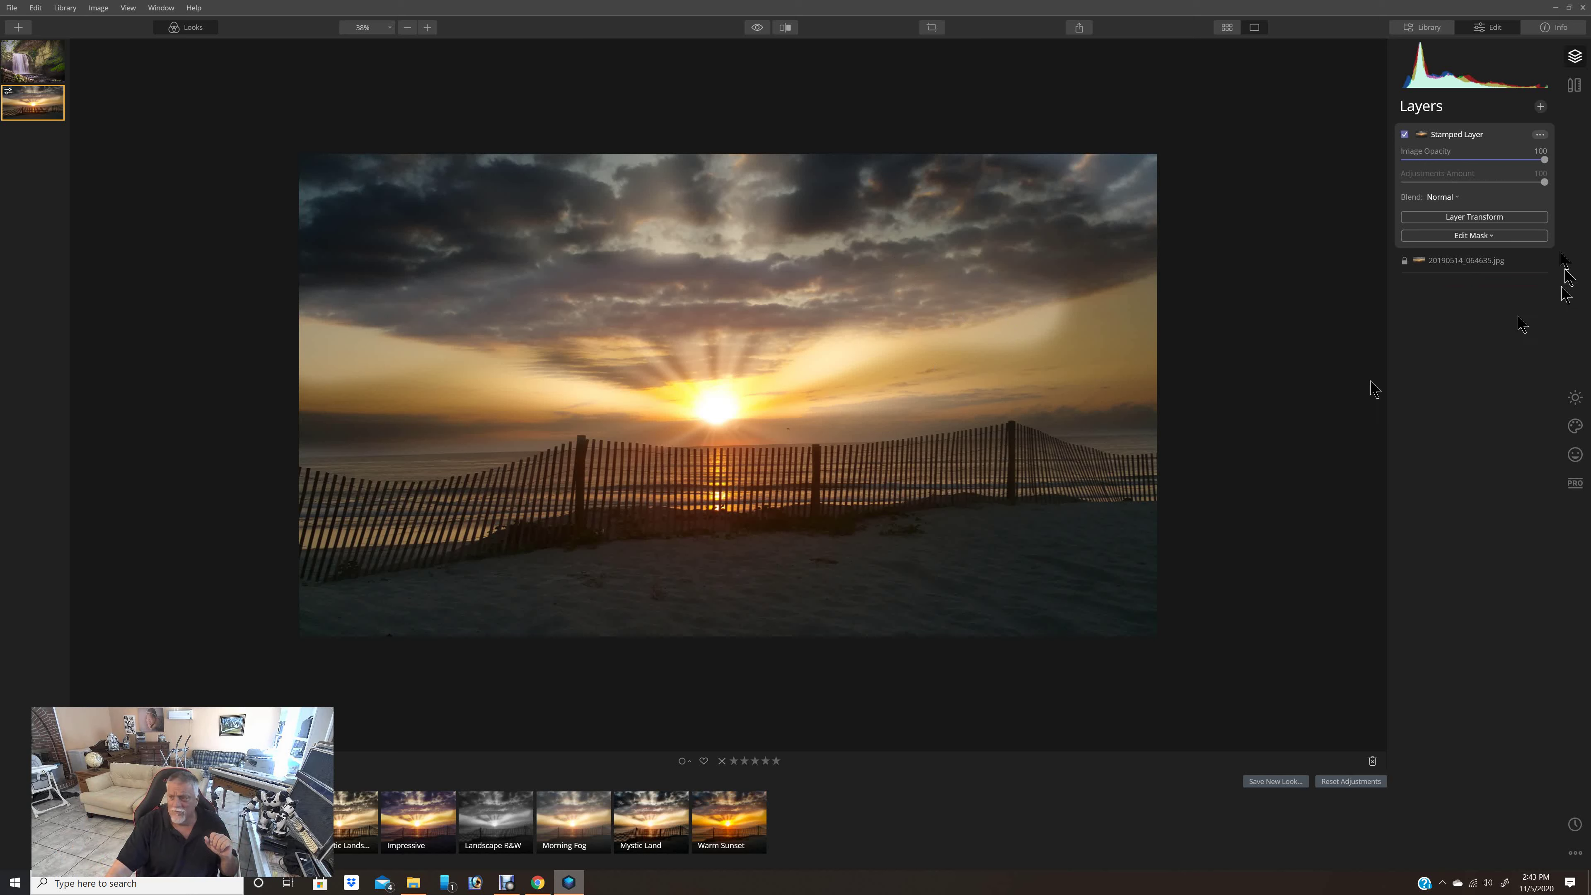
- Add a new adjustment layer above the stamped layer and set its blend mode to Screen
{"action": "left_click", "coordinate": [1541, 108]}
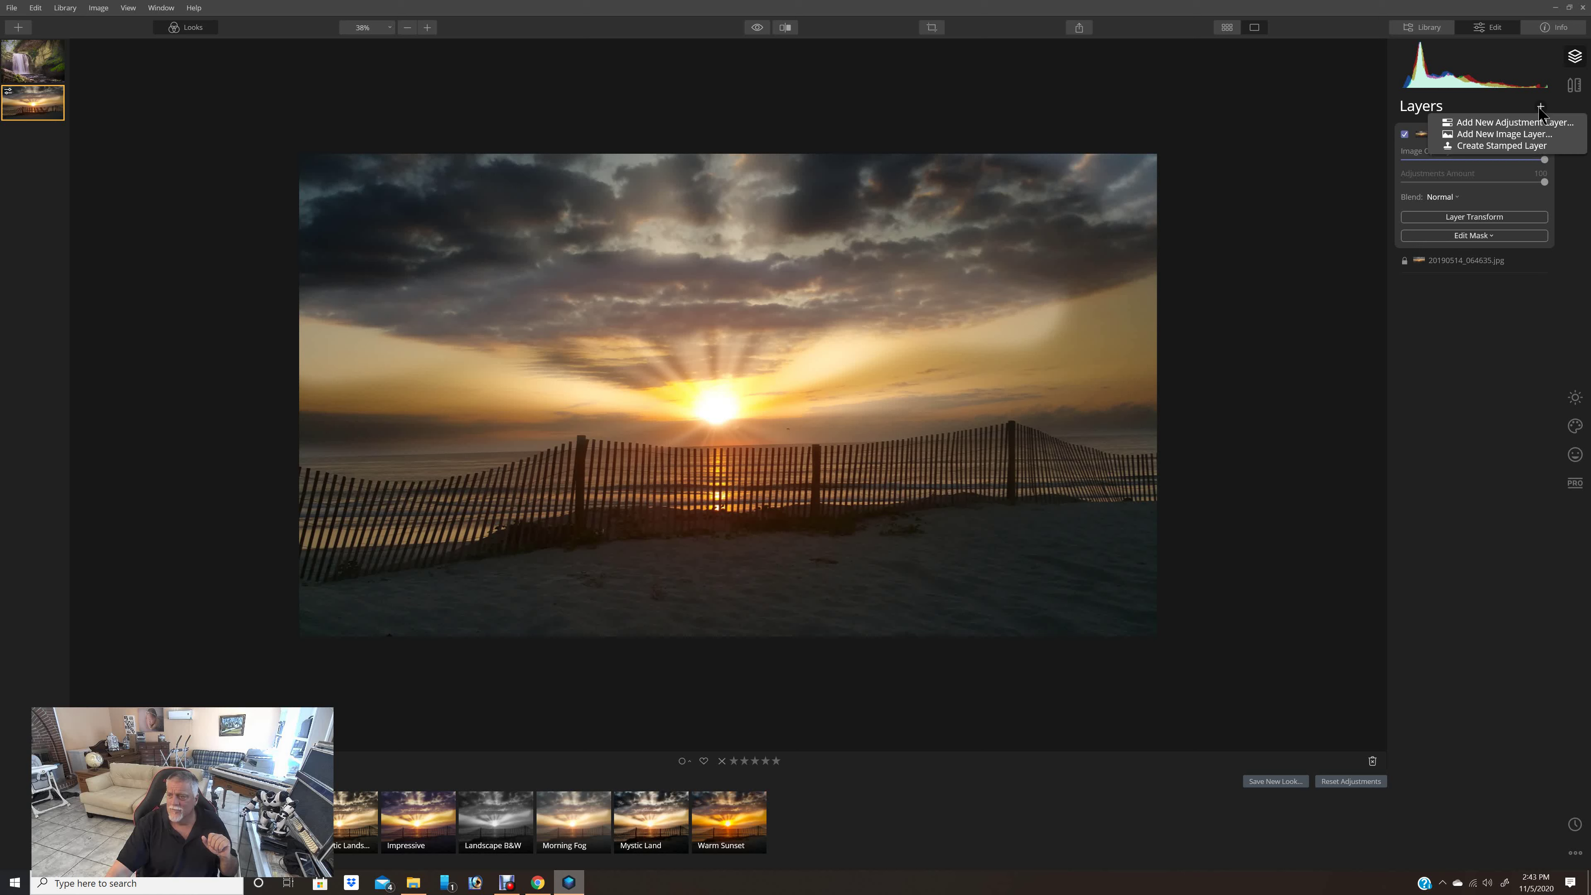
{"action": "left_click", "coordinate": [1499, 123]}
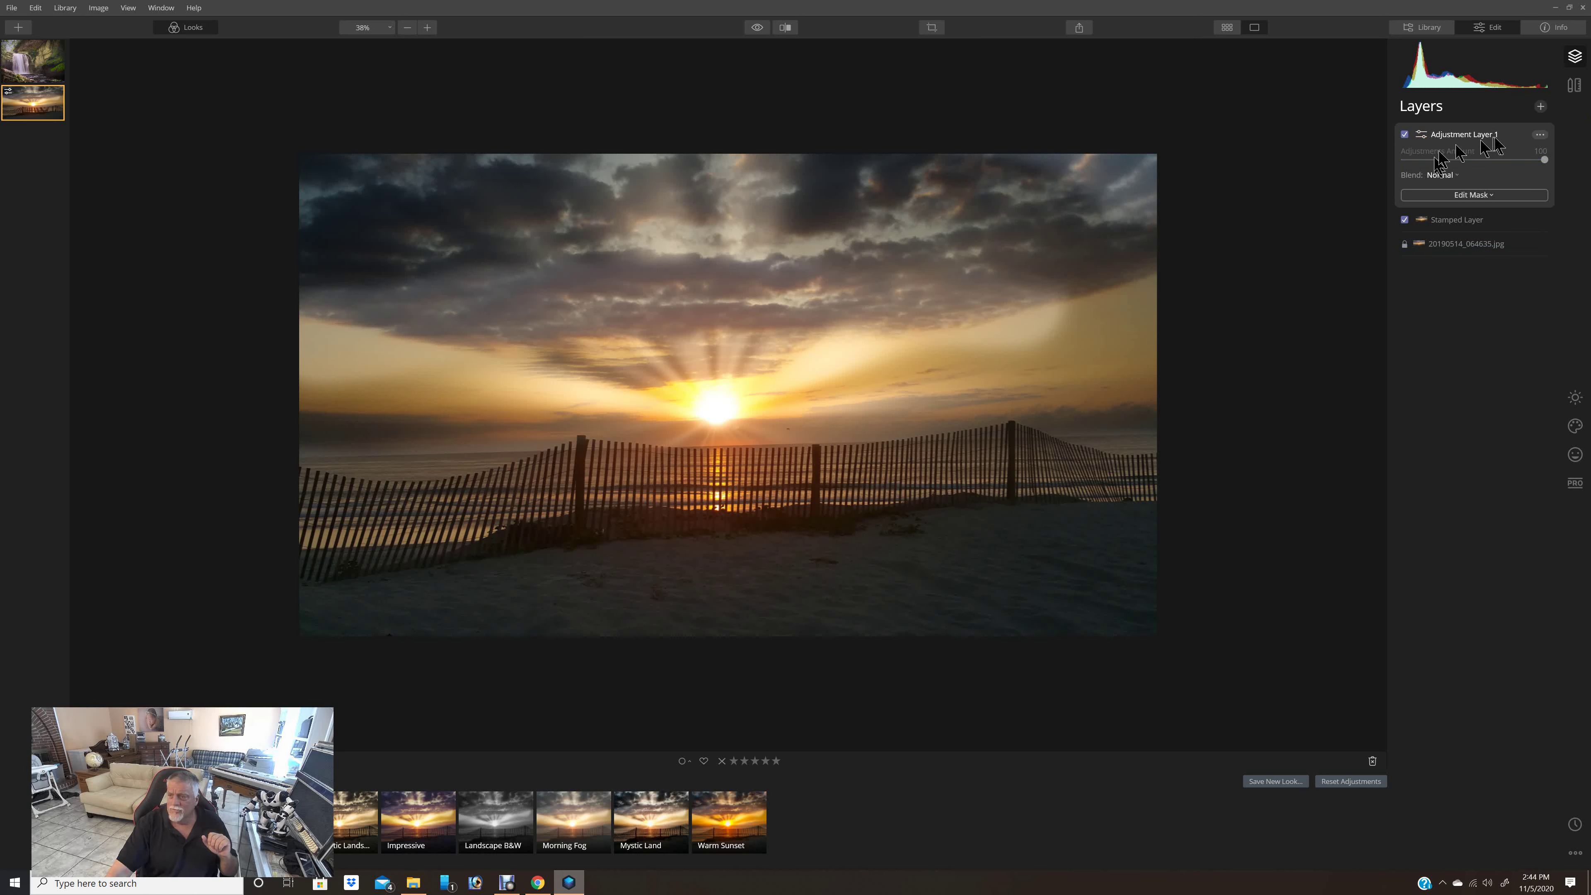
{"action": "left_click", "coordinate": [1452, 175]}
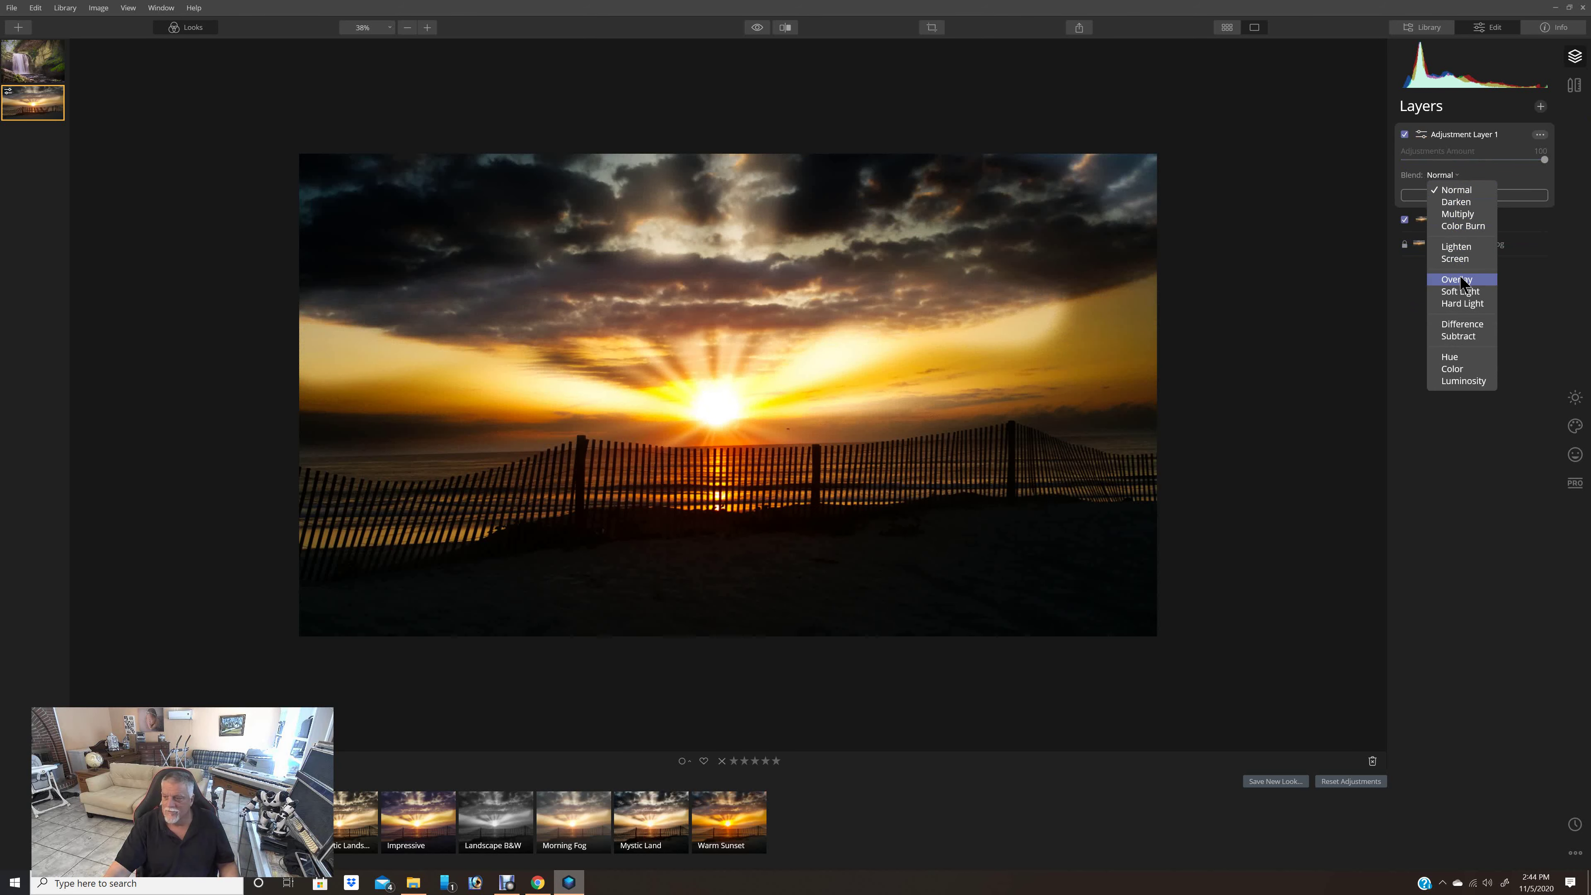
{"action": "left_click", "coordinate": [1464, 259]}
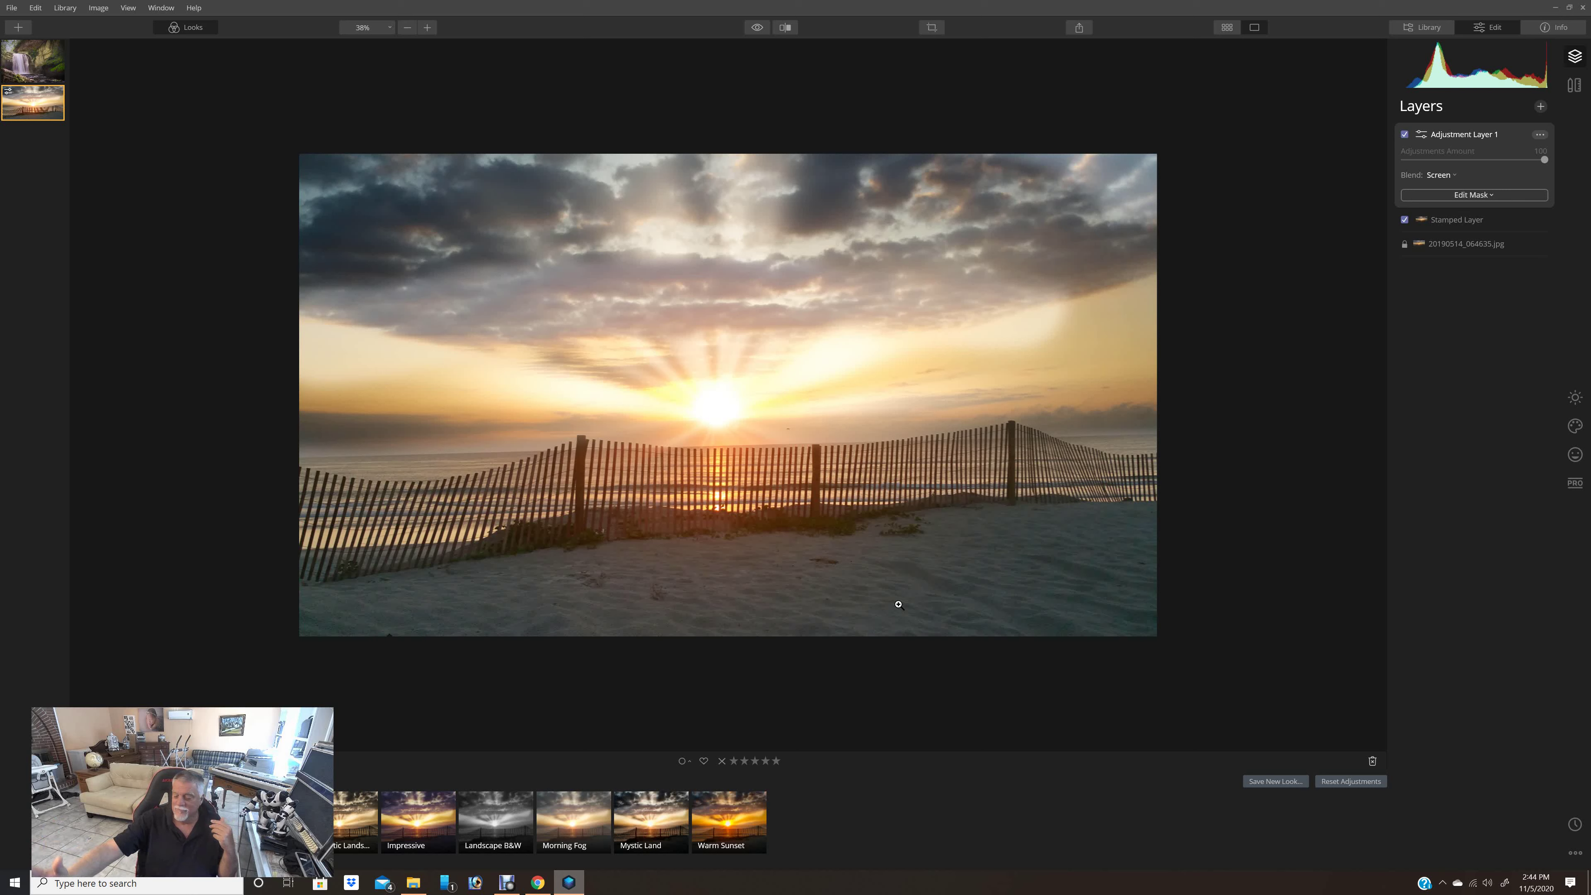
- Paint a brush mask on the adjustment layer over the sand, using 28% softness and 100% opacity, to brighten only the beach
{"action": "left_click", "coordinate": [1455, 196]}
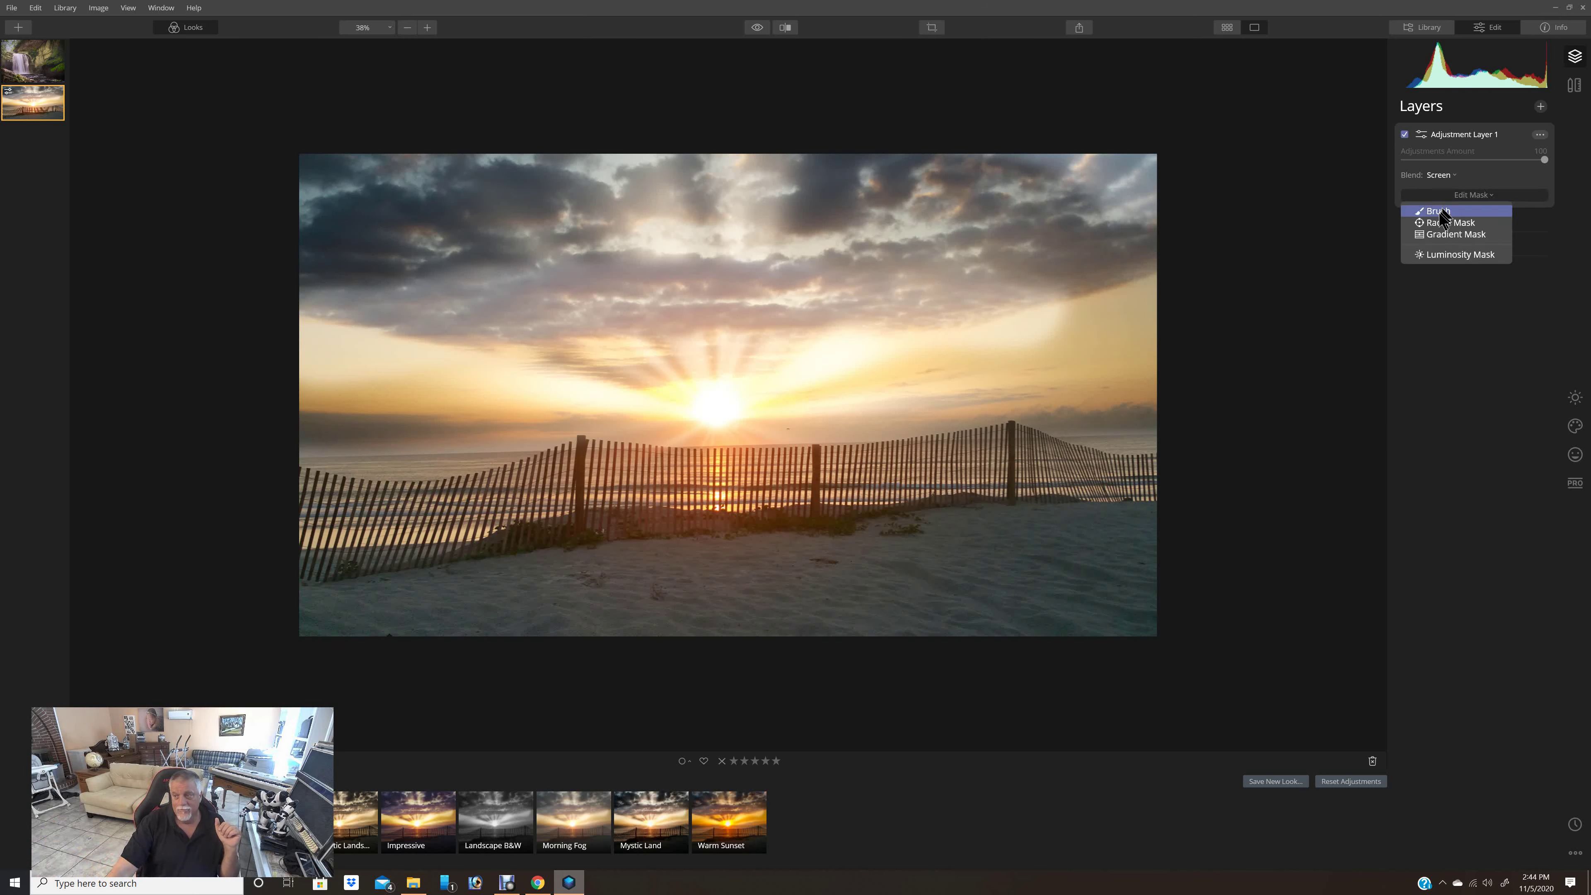
{"action": "left_click", "coordinate": [1439, 211]}
{"action": "right_click", "coordinate": [692, 390]}
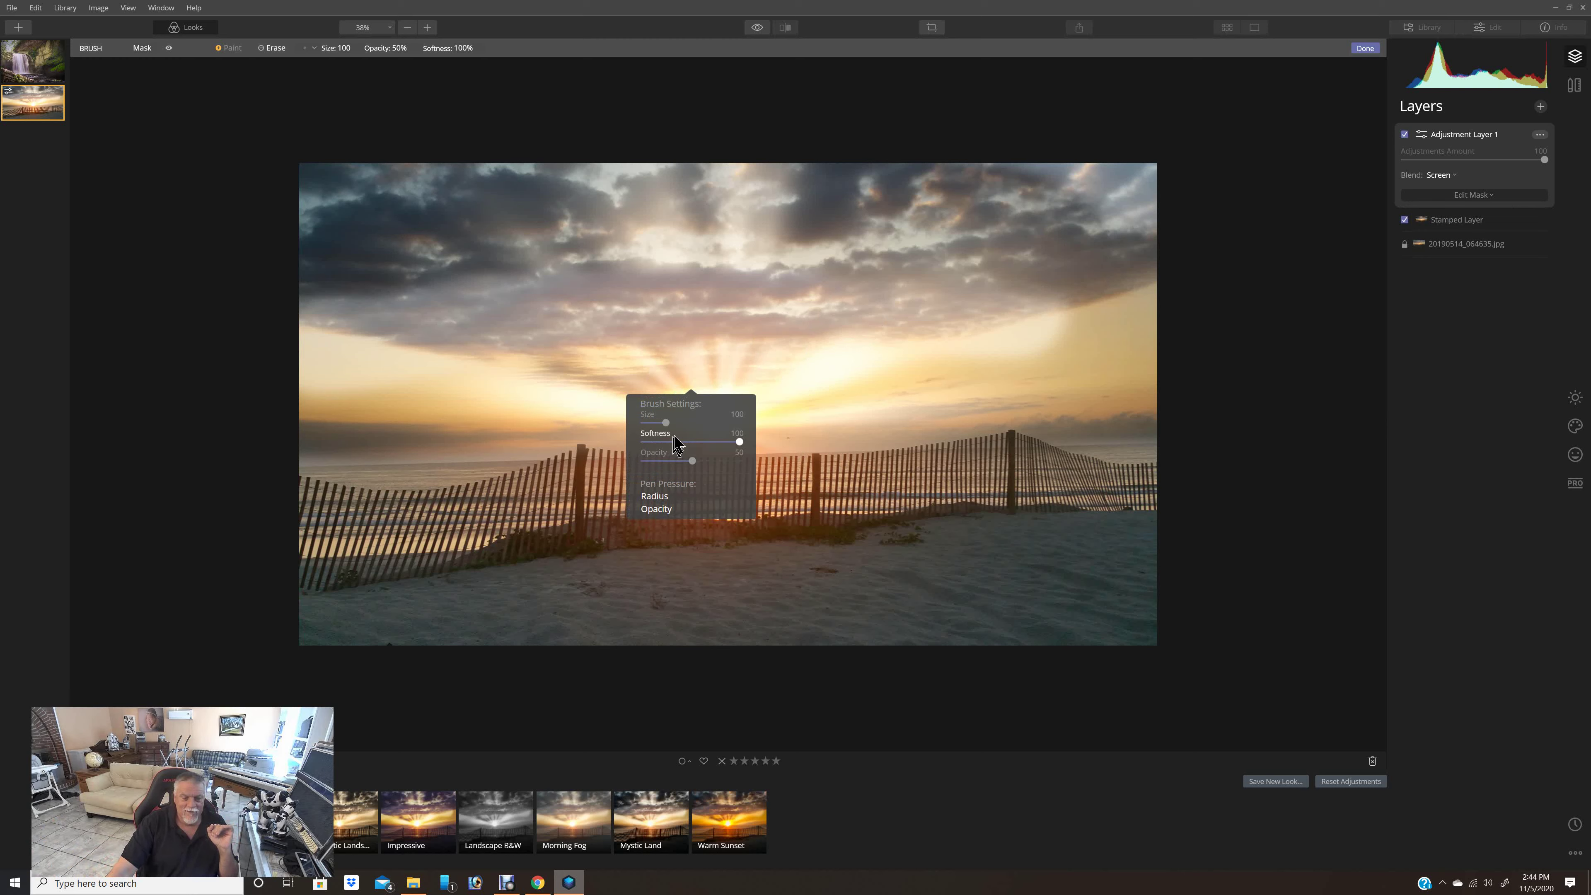
{"action": "left_click_drag", "start_coordinate": [682, 445], "coordinate": [671, 442]}
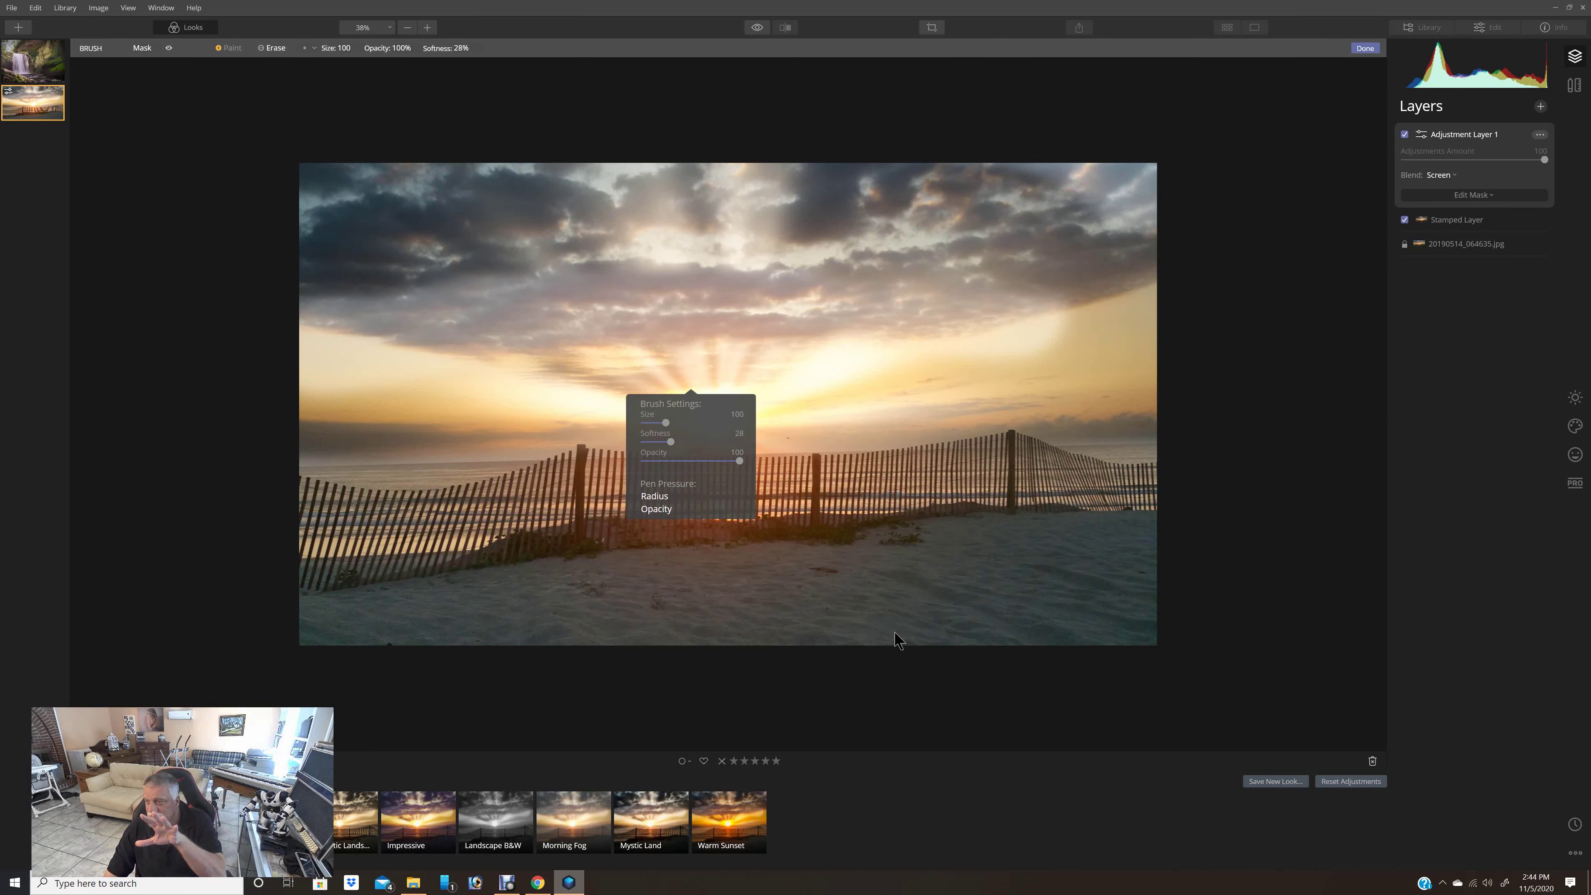
{"action": "mouse_move", "coordinate": [914, 618]}
{"action": "left_mouse_down"}
{"action": "mouse_move", "coordinate": [802, 627]}
{"action": "mouse_move", "coordinate": [1186, 619]}
{"action": "mouse_move", "coordinate": [795, 622]}
{"action": "mouse_move", "coordinate": [1168, 580]}
{"action": "mouse_move", "coordinate": [813, 585]}
{"action": "mouse_move", "coordinate": [990, 547]}
{"action": "mouse_move", "coordinate": [1158, 549]}
{"action": "mouse_move", "coordinate": [964, 545]}
{"action": "mouse_move", "coordinate": [539, 632]}
{"action": "mouse_move", "coordinate": [713, 642]}
{"action": "mouse_move", "coordinate": [909, 624]}
{"action": "mouse_move", "coordinate": [753, 569]}
{"action": "mouse_move", "coordinate": [260, 625]}
{"action": "mouse_move", "coordinate": [590, 639]}
{"action": "mouse_move", "coordinate": [538, 595]}
{"action": "mouse_move", "coordinate": [306, 615]}
{"action": "mouse_move", "coordinate": [1246, 519]}
{"action": "left_mouse_up"}
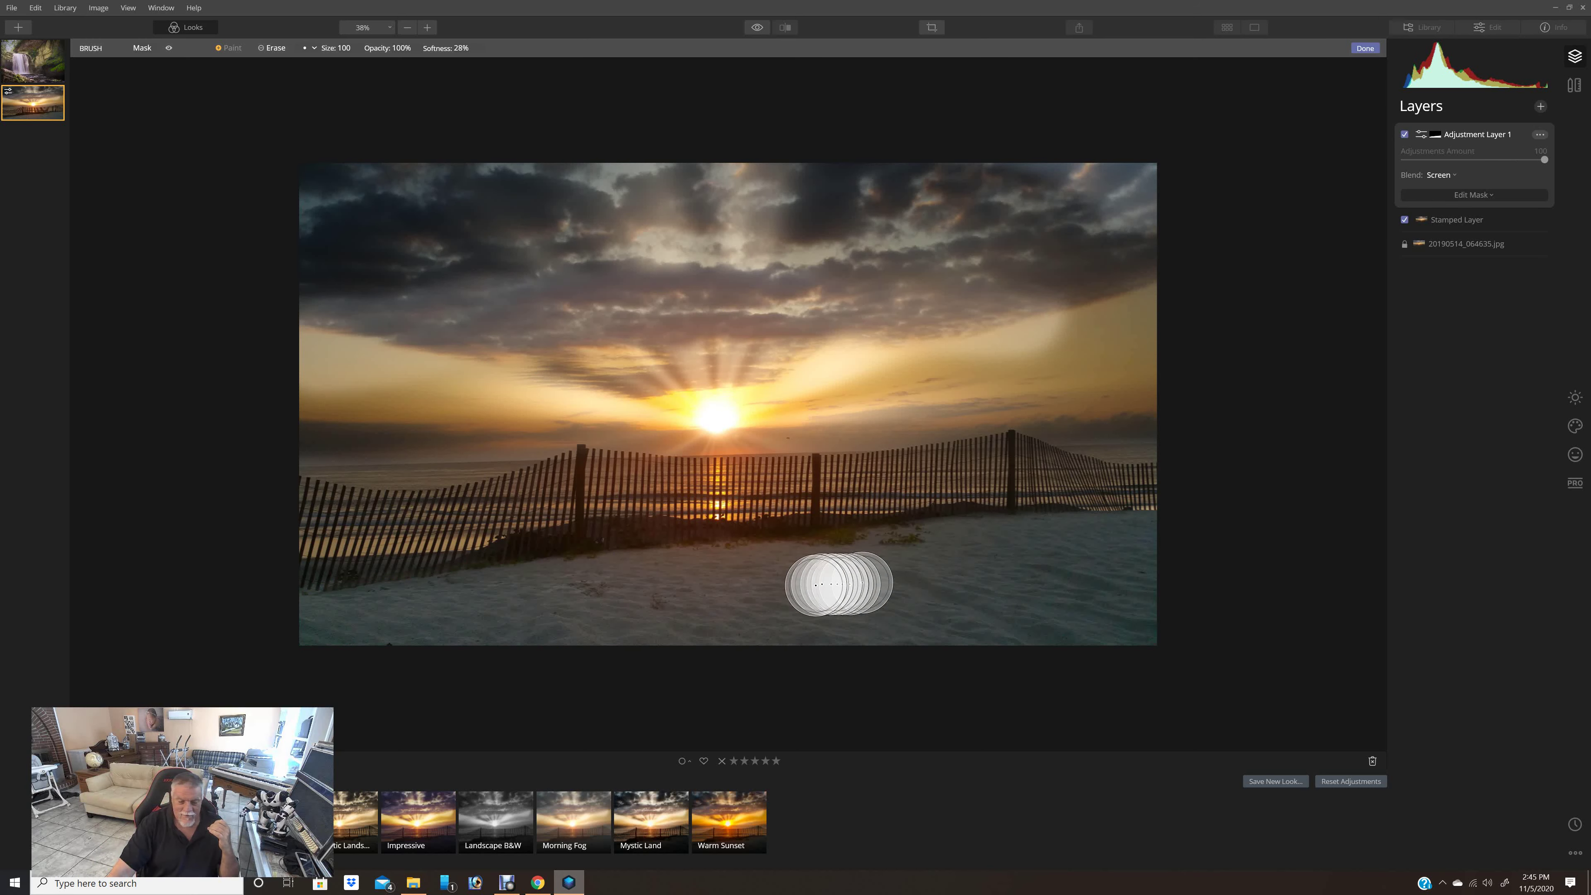
{"action": "mouse_move", "coordinate": [708, 604]}
{"action": "left_mouse_down"}
{"action": "mouse_move", "coordinate": [344, 632]}
{"action": "mouse_move", "coordinate": [820, 562]}
{"action": "mouse_move", "coordinate": [611, 579]}
{"action": "mouse_move", "coordinate": [1200, 551]}
{"action": "left_mouse_up"}
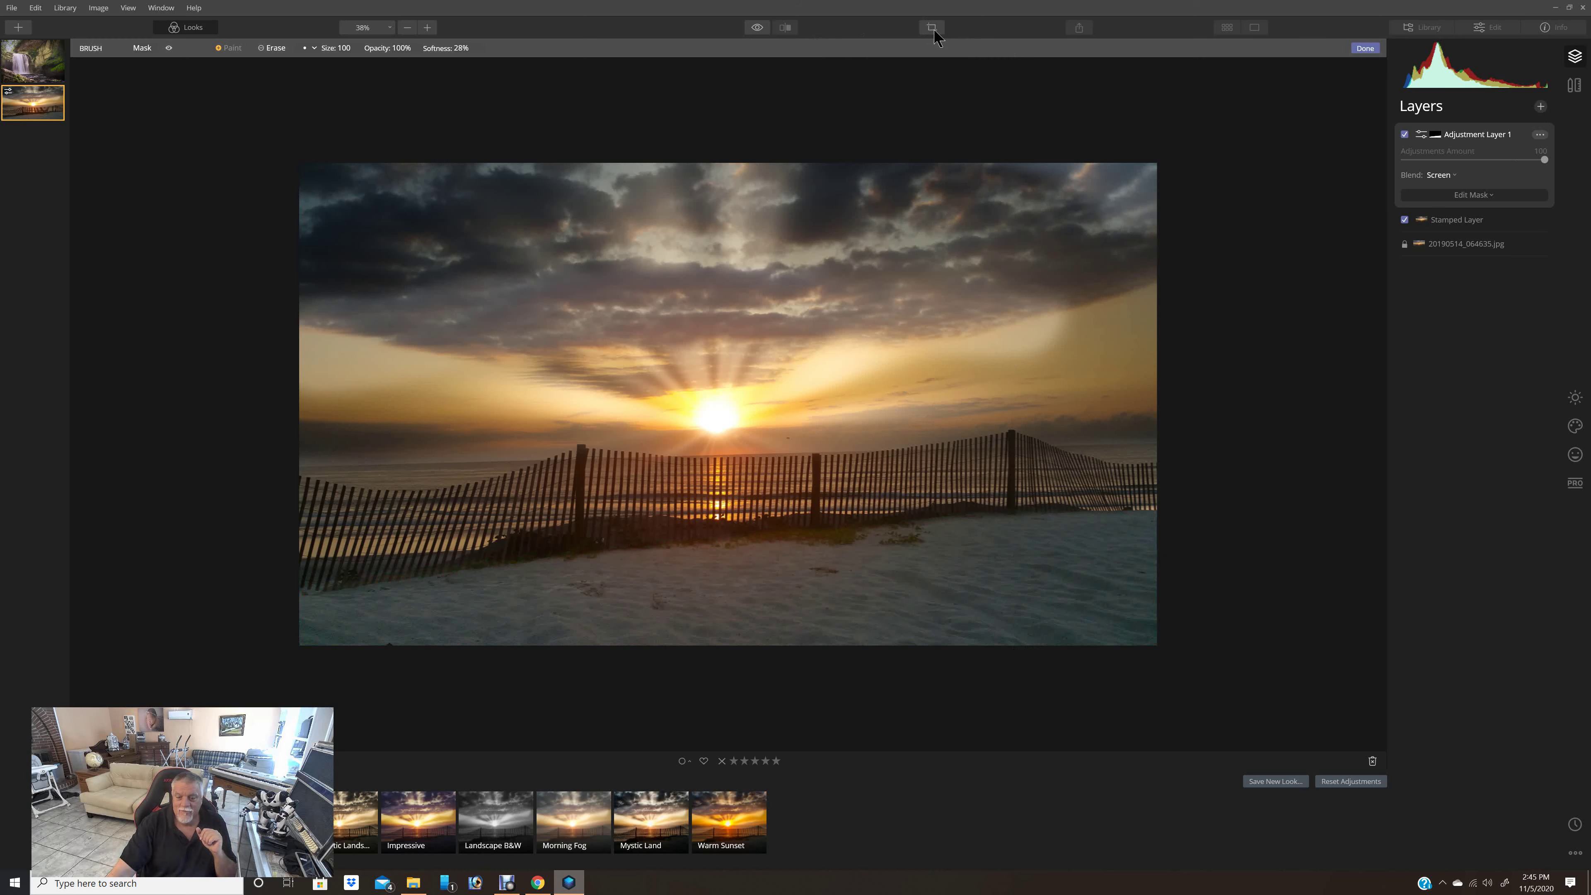
- Crop the photo at its original aspect ratio, trimming the upper sky and the area beyond the last fence post
{"action": "key", "text": "c"}
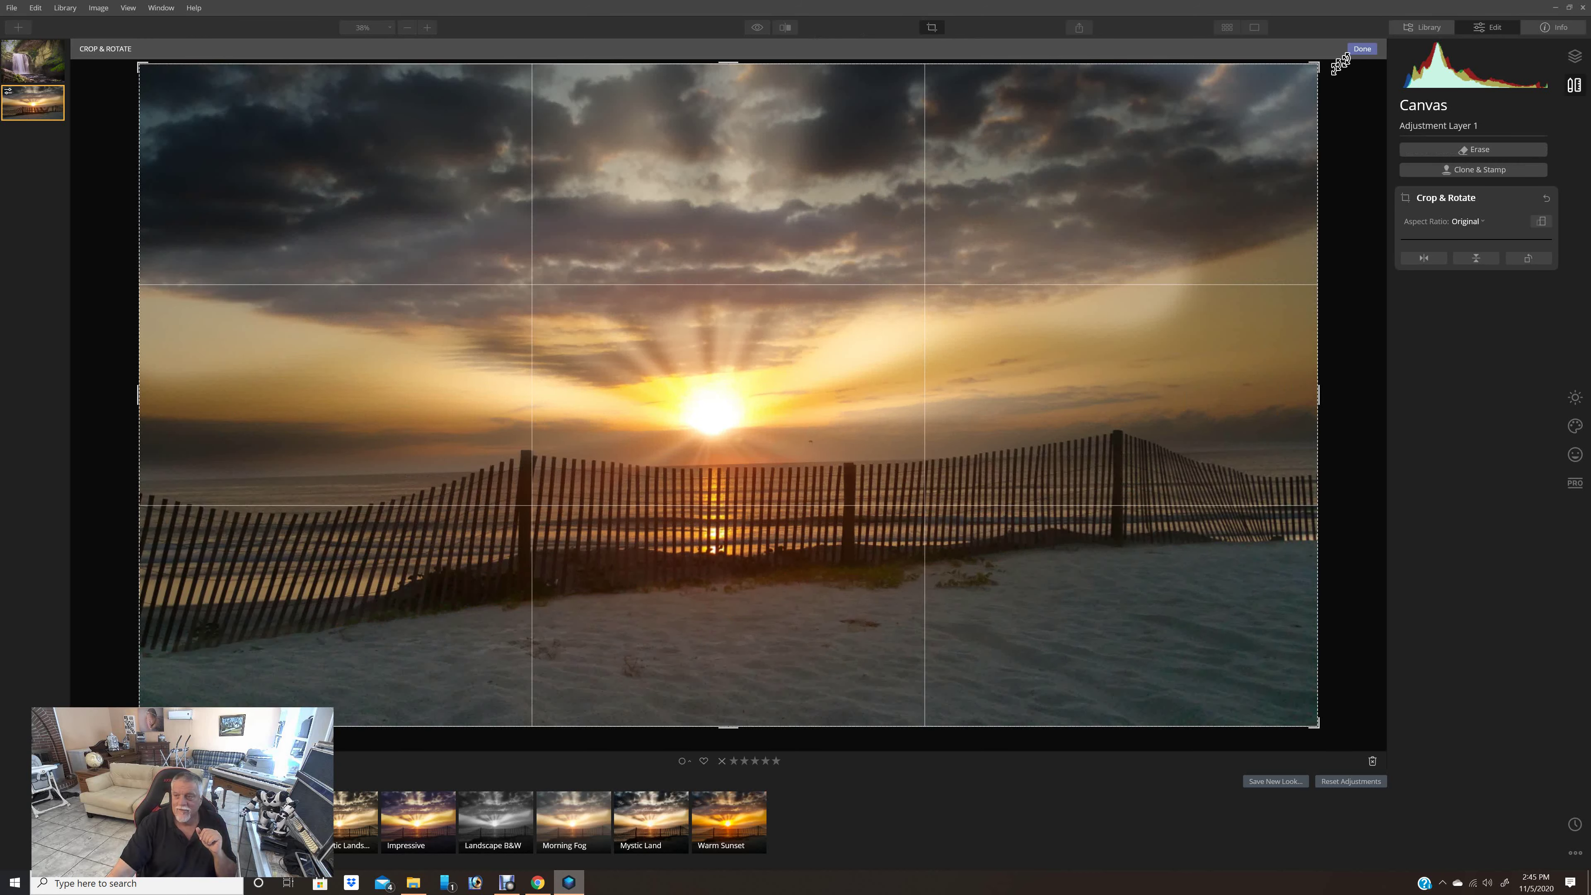
{"action": "left_click_drag", "start_coordinate": [1314, 67], "coordinate": [1224, 90]}
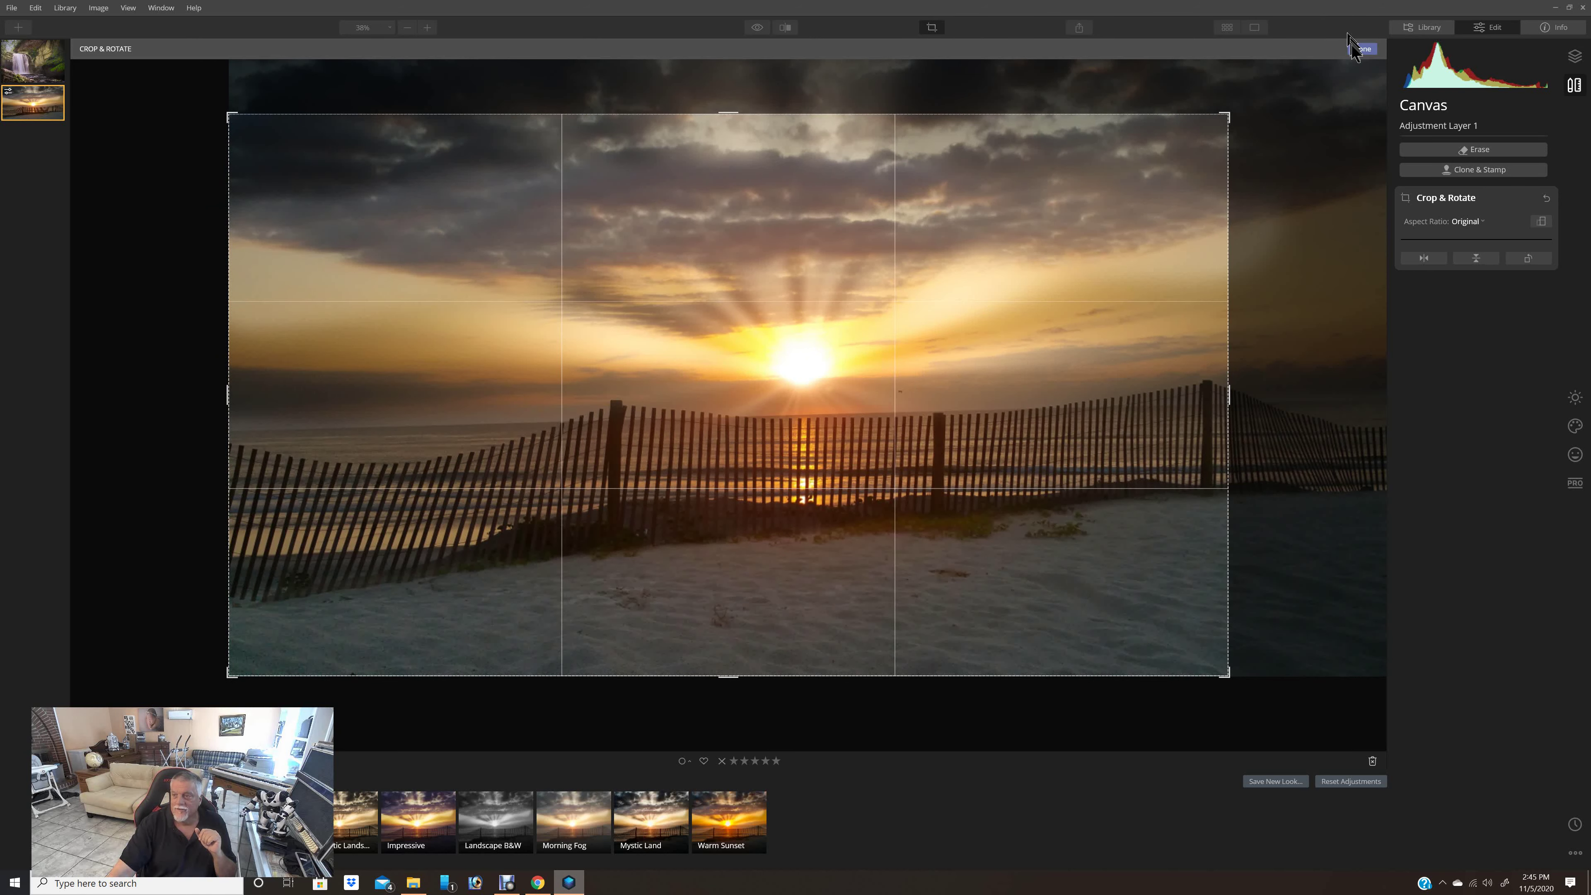
{"action": "left_click", "coordinate": [1357, 49]}
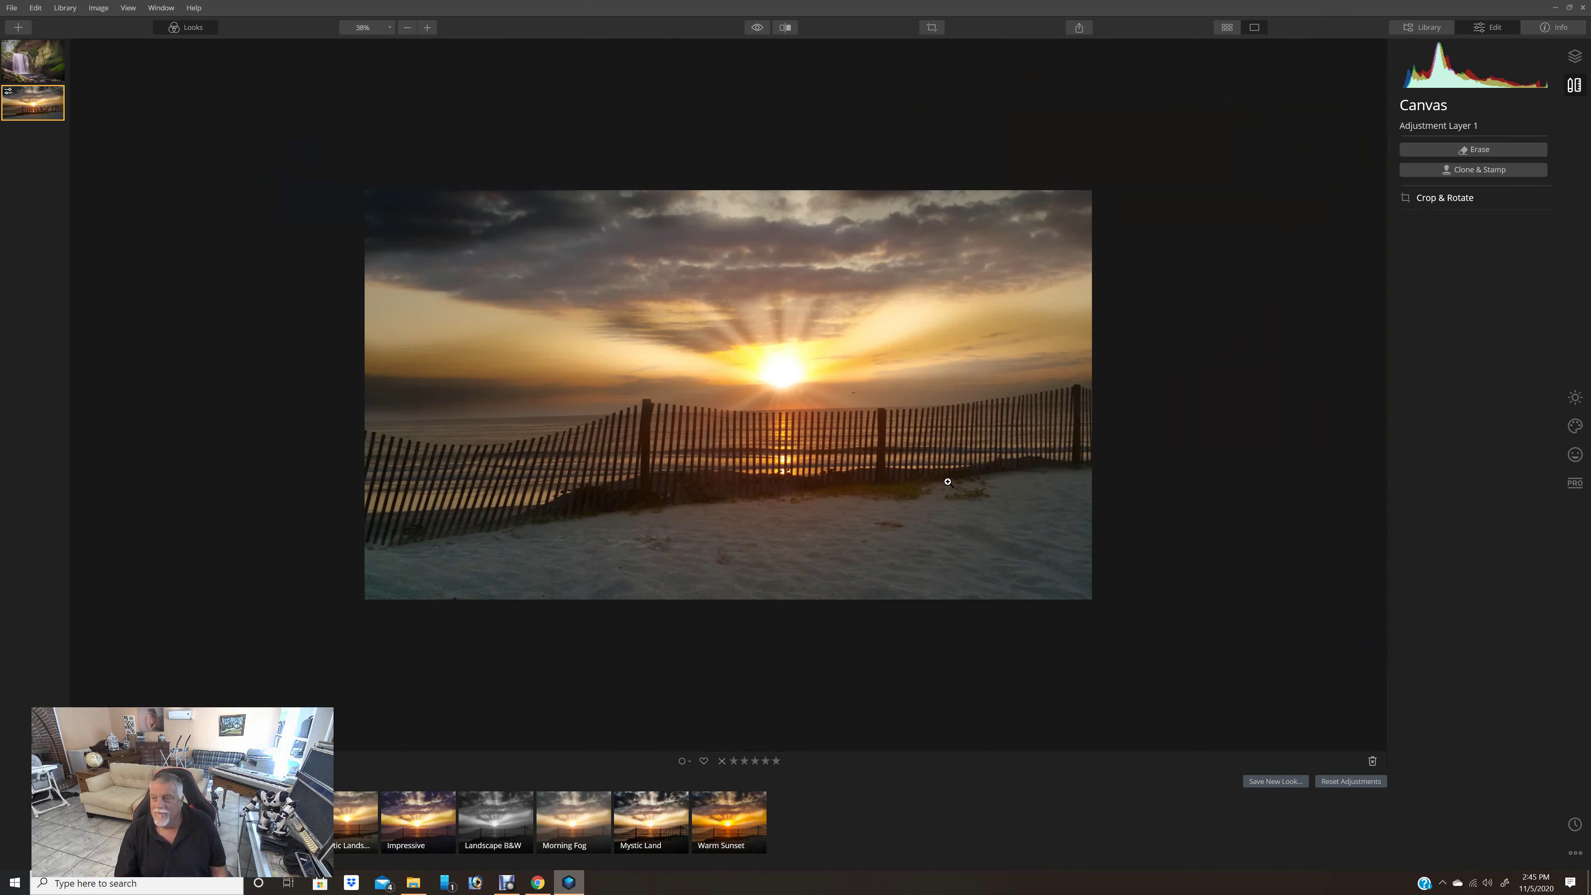
- Add a second adjustment layer above the first one and set its blend mode to Screen
{"action": "left_click", "coordinate": [1576, 56]}
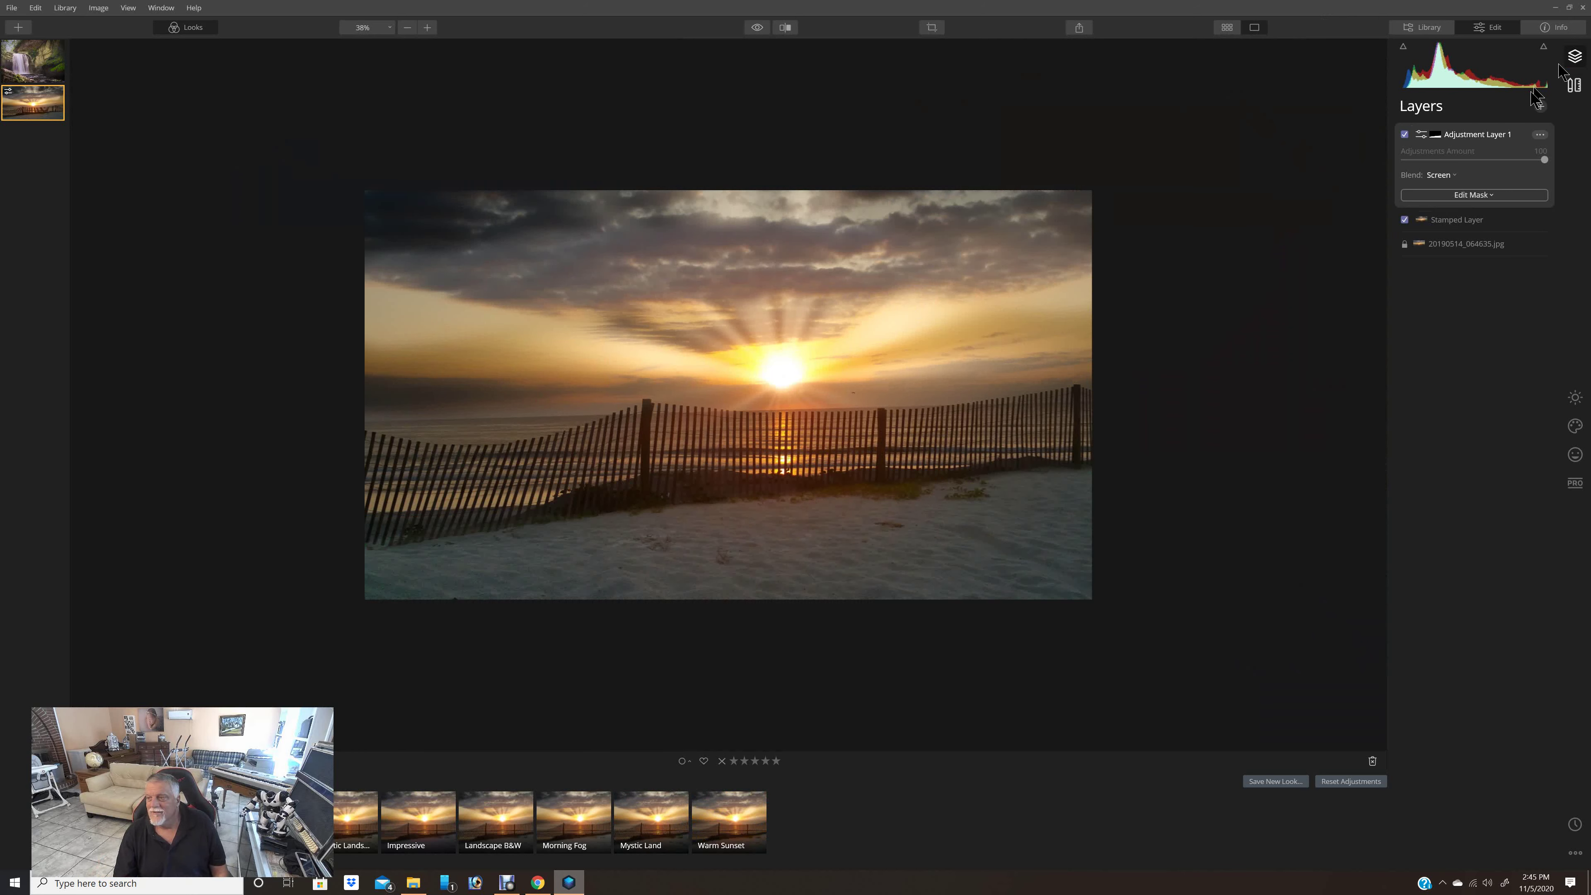
{"action": "left_click", "coordinate": [1540, 106]}
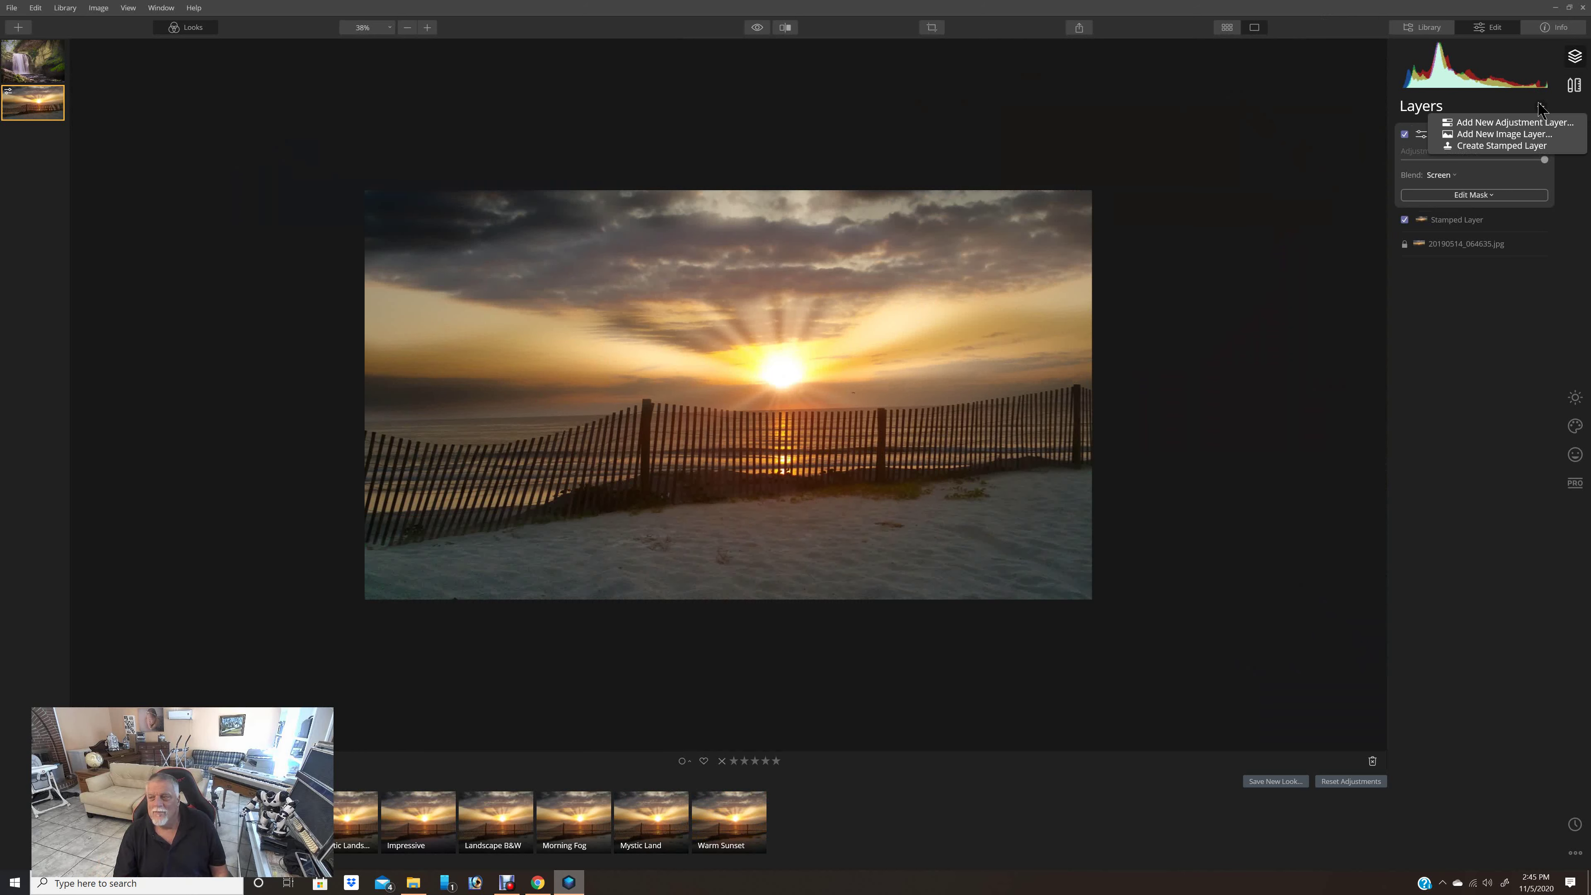
{"action": "left_click", "coordinate": [1491, 123]}
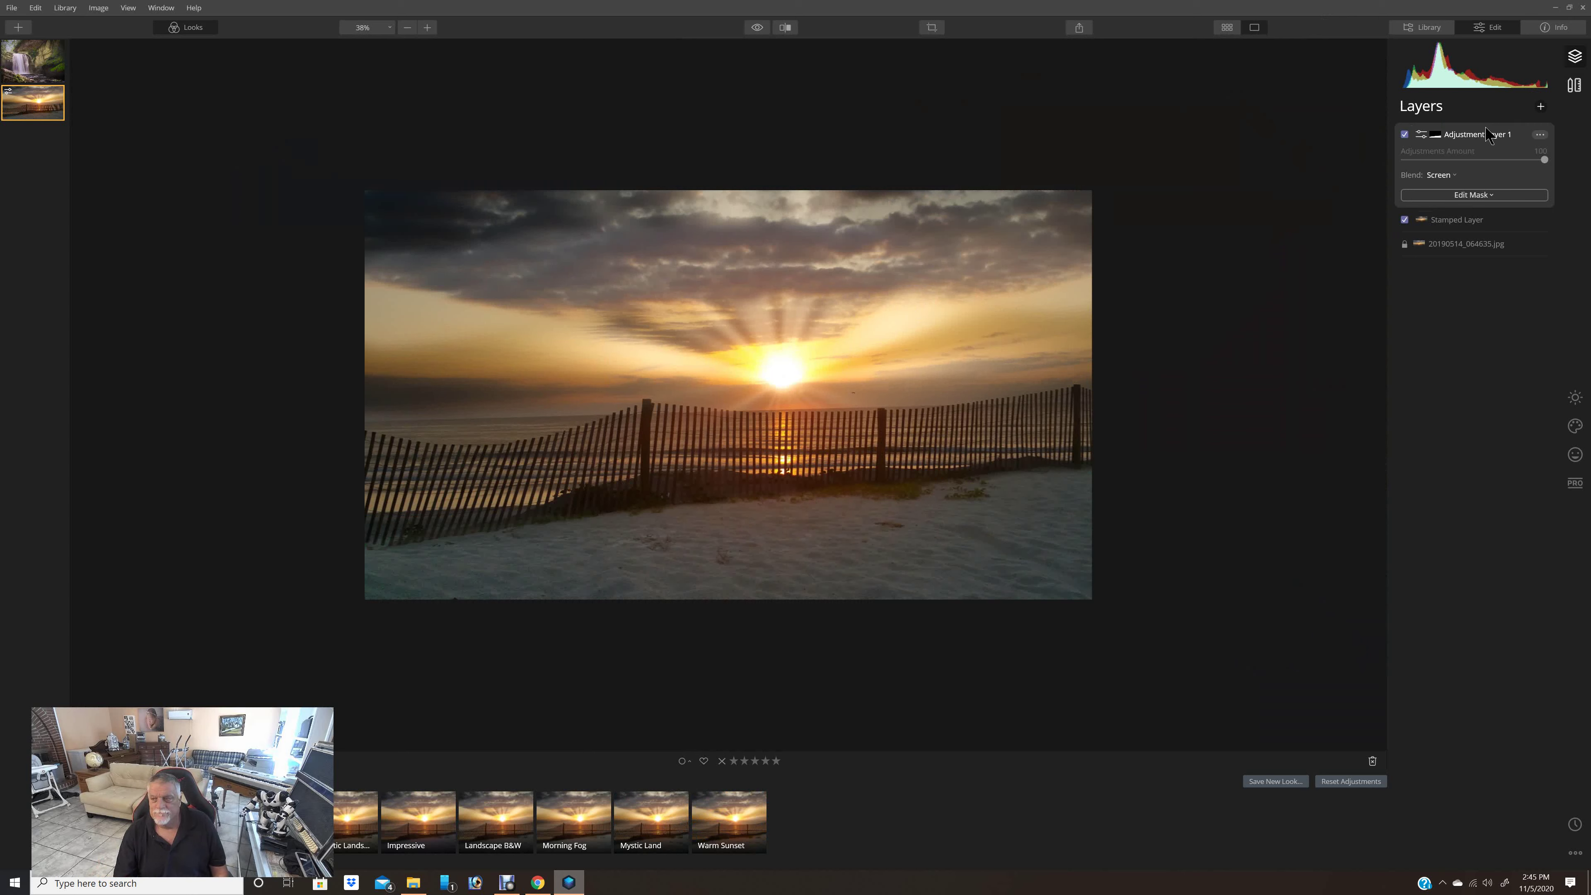
{"action": "left_click", "coordinate": [1459, 179]}
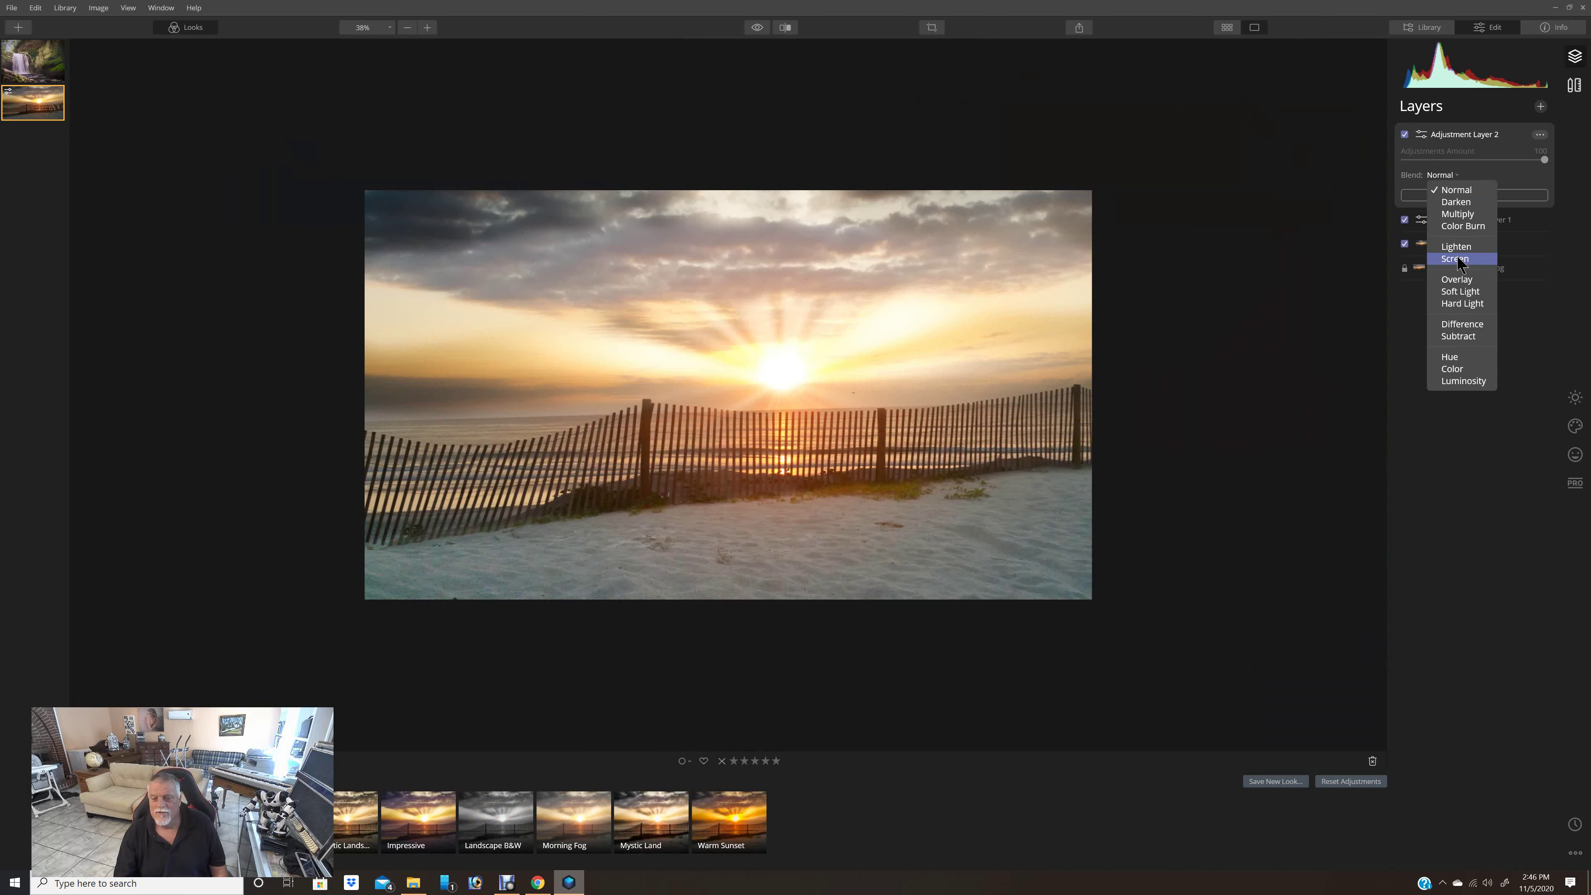
{"action": "left_click", "coordinate": [1457, 260]}
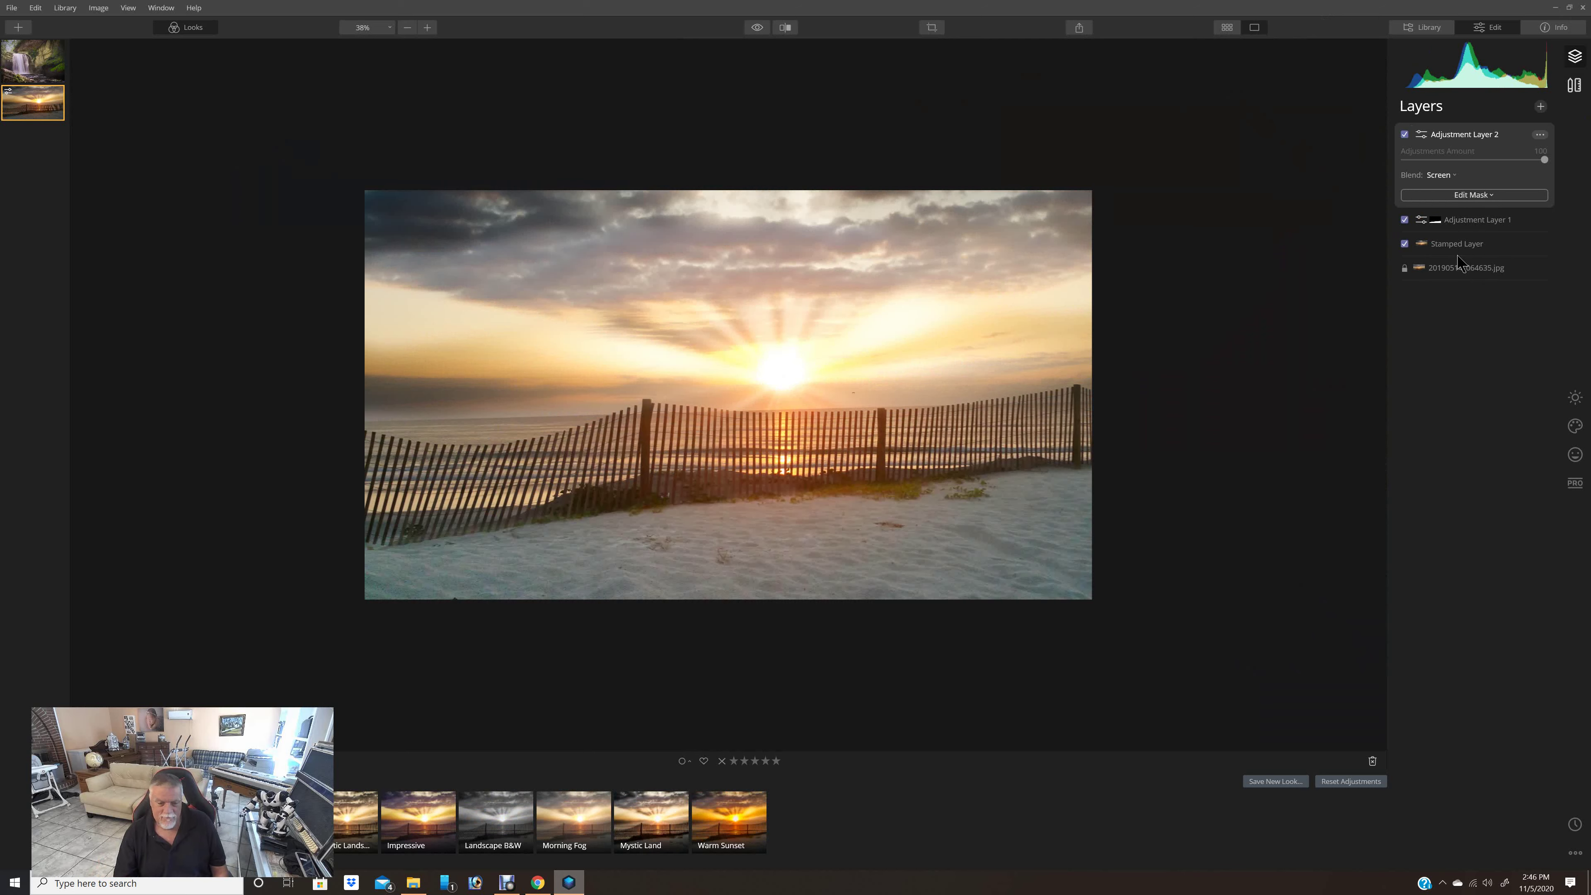
- Paint a brush mask over the sand on the second adjustment layer, using size 83, softness 32% and opacity 97%
{"action": "left_click", "coordinate": [1444, 199]}
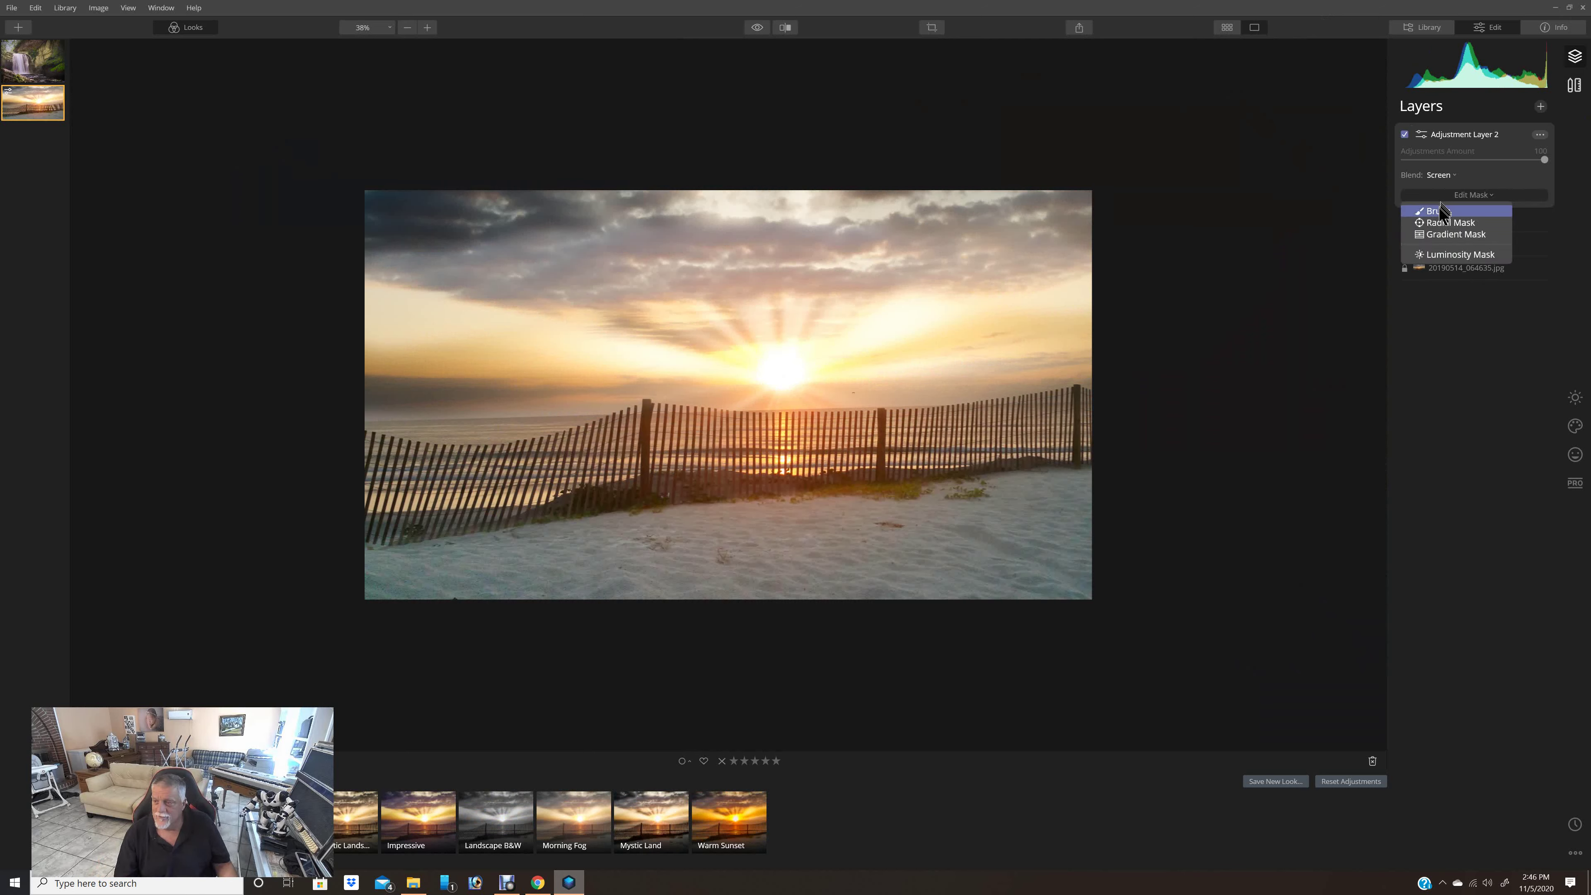
{"action": "left_click", "coordinate": [1441, 213]}
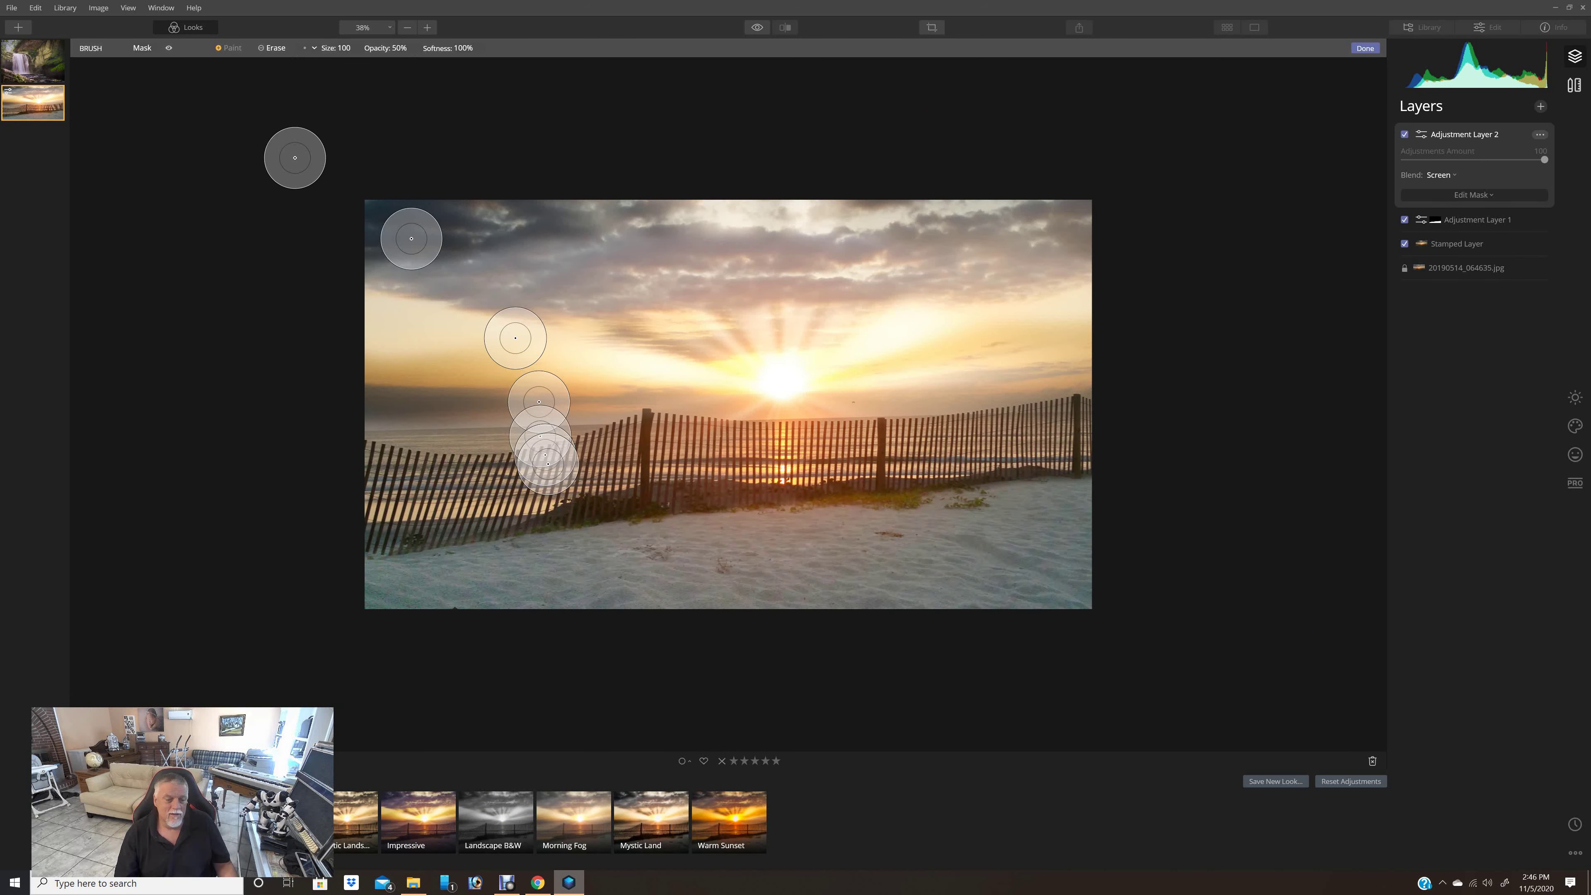
{"action": "right_click", "coordinate": [714, 554]}
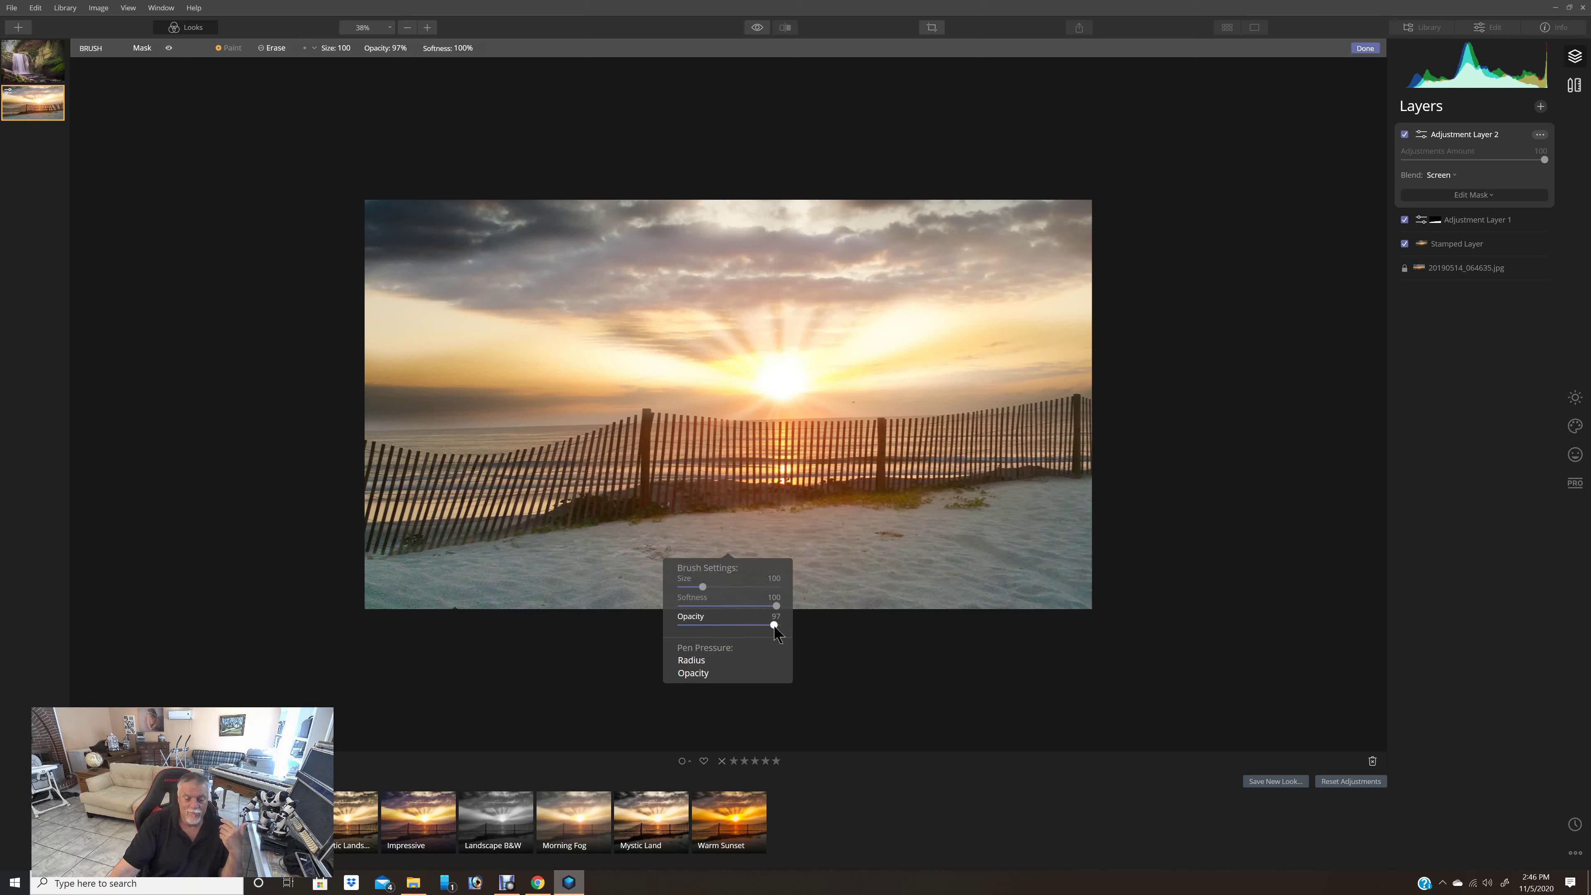
{"action": "left_click", "coordinate": [711, 607]}
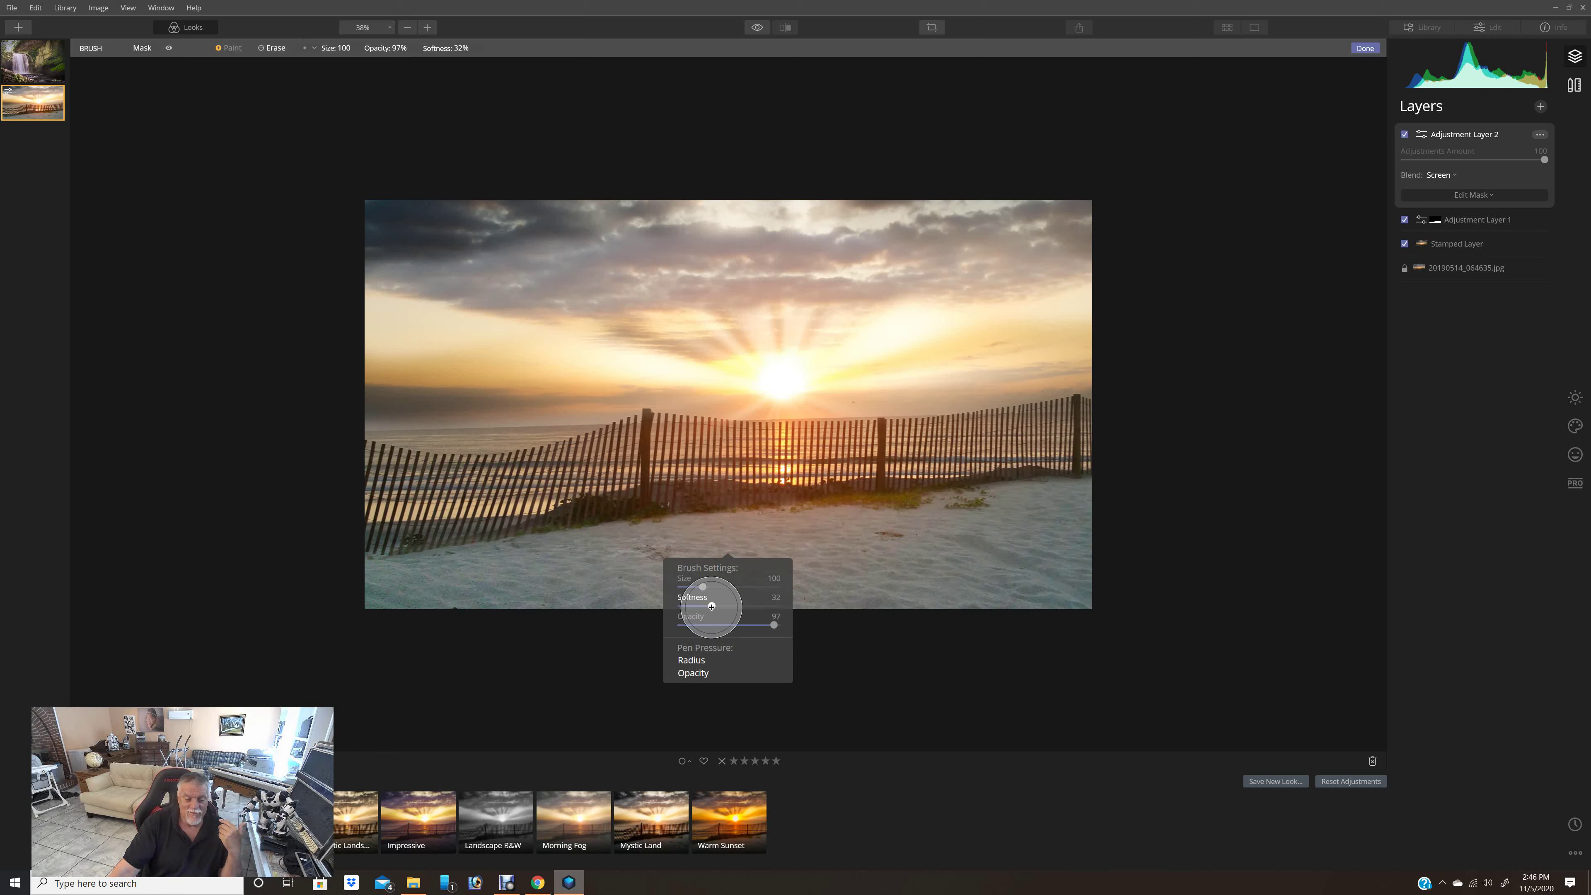
{"action": "left_click", "coordinate": [718, 587]}
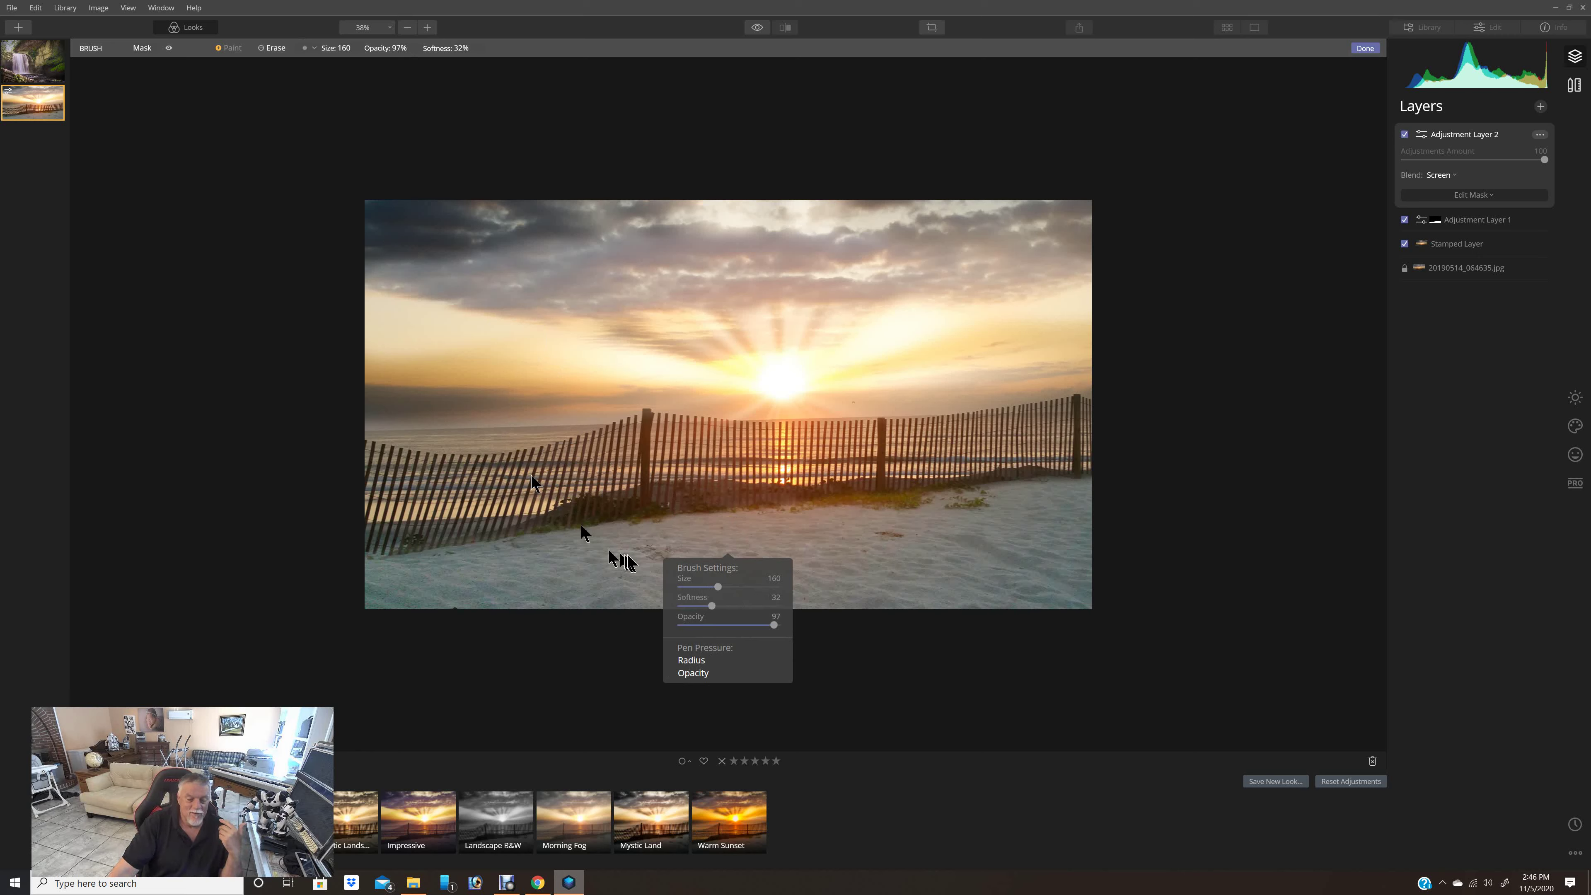
{"action": "left_click", "coordinate": [700, 587]}
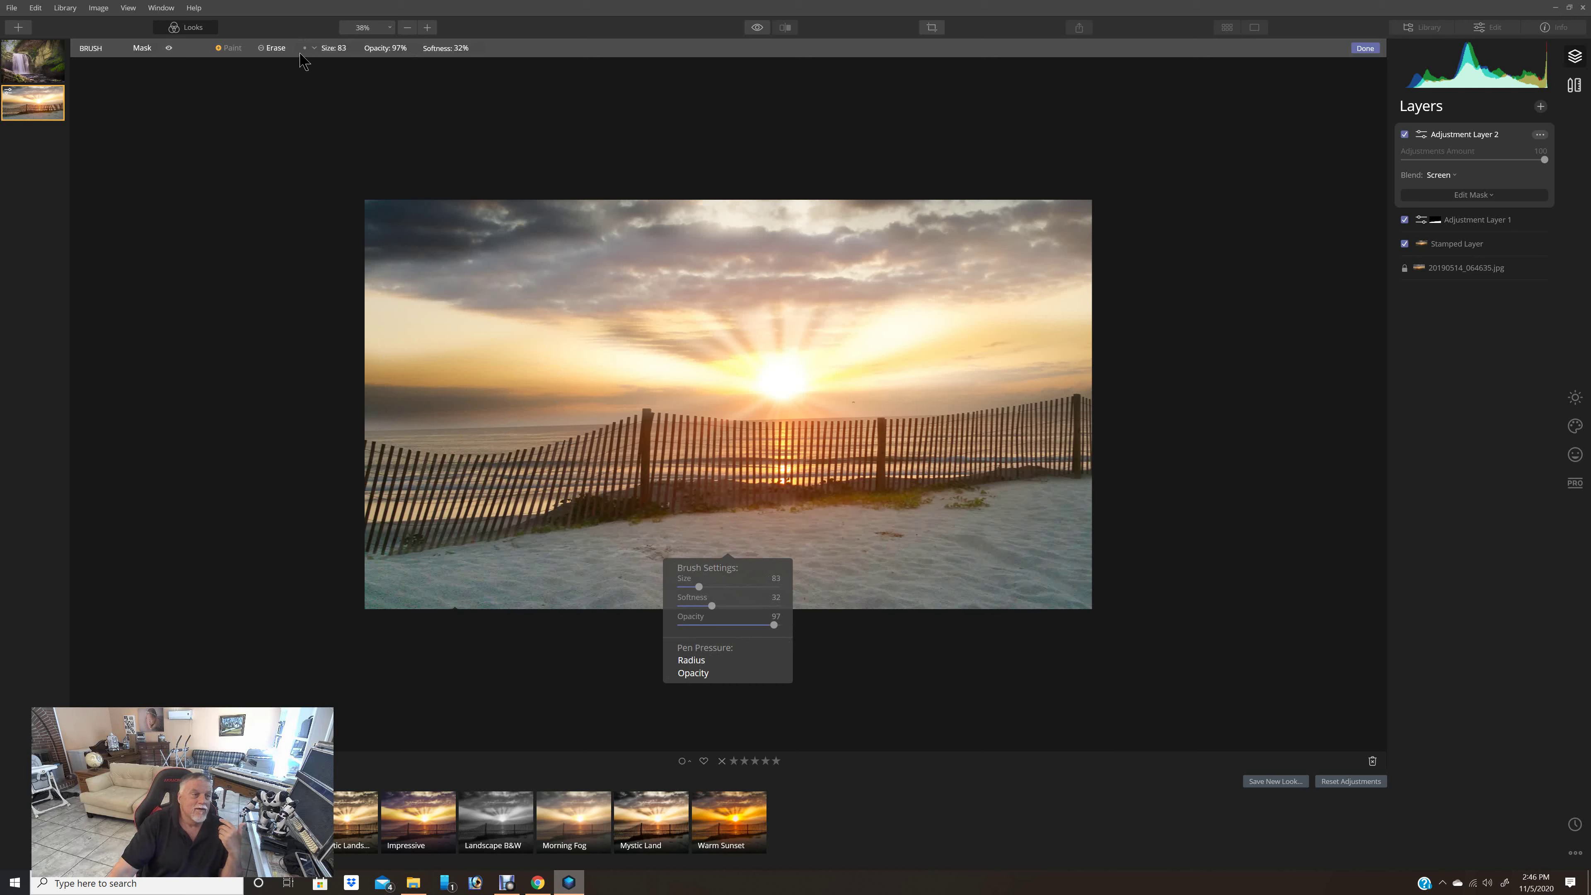
{"action": "left_click", "coordinate": [230, 49]}
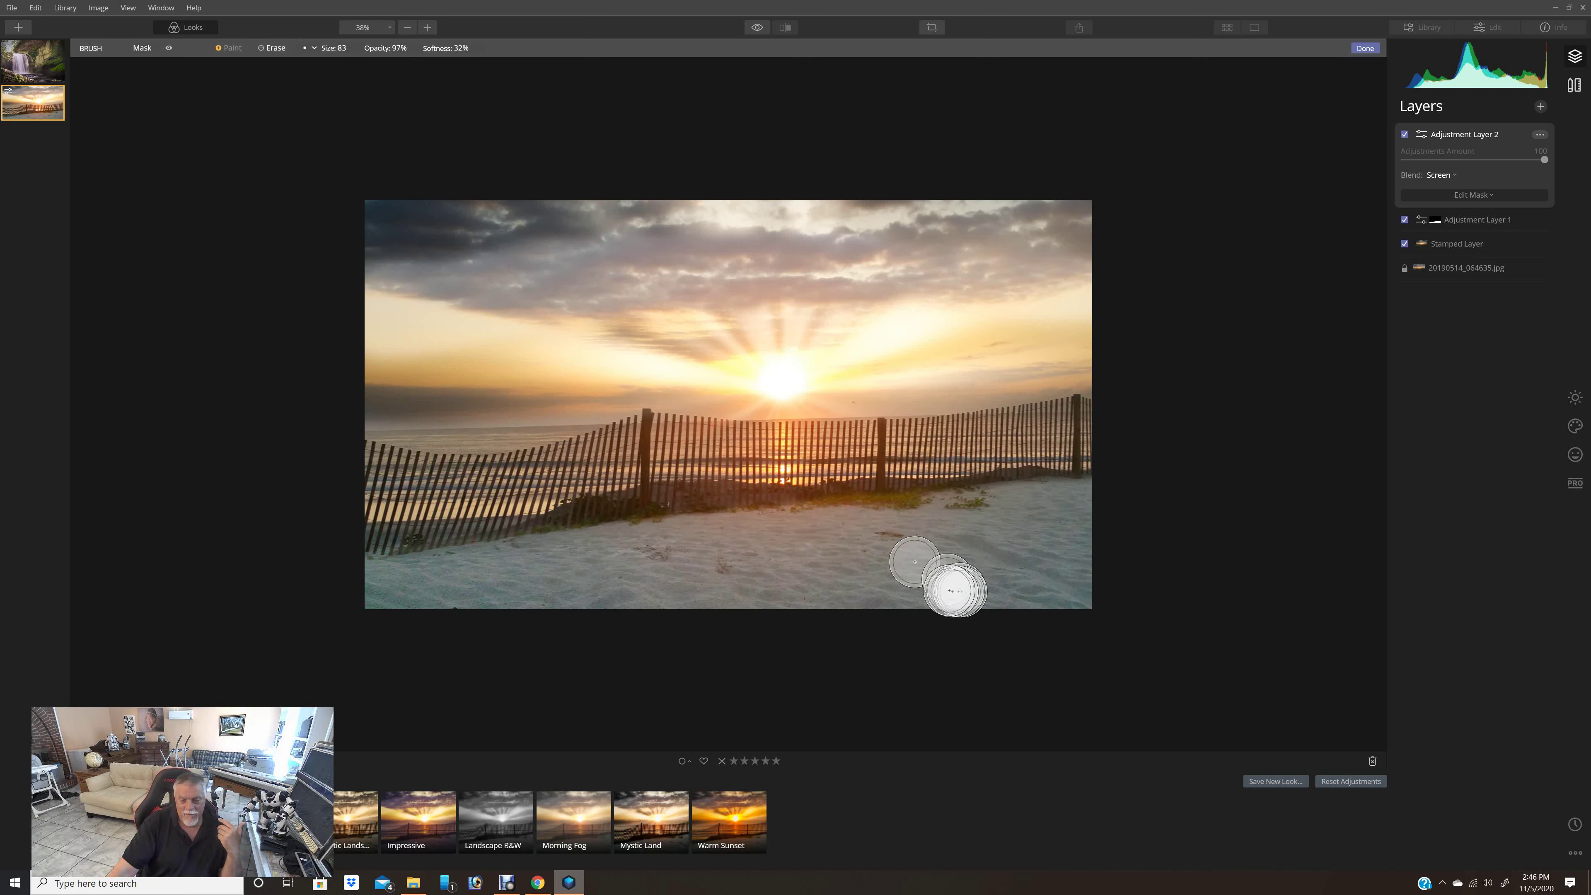
{"action": "mouse_move", "coordinate": [817, 569]}
{"action": "left_mouse_down"}
{"action": "mouse_move", "coordinate": [1052, 586]}
{"action": "mouse_move", "coordinate": [795, 576]}
{"action": "mouse_move", "coordinate": [1085, 613]}
{"action": "mouse_move", "coordinate": [960, 603]}
{"action": "mouse_move", "coordinate": [998, 564]}
{"action": "mouse_move", "coordinate": [1079, 565]}
{"action": "mouse_move", "coordinate": [1091, 506]}
{"action": "mouse_move", "coordinate": [959, 505]}
{"action": "mouse_move", "coordinate": [1075, 530]}
{"action": "mouse_move", "coordinate": [1103, 512]}
{"action": "mouse_move", "coordinate": [982, 511]}
{"action": "mouse_move", "coordinate": [688, 566]}
{"action": "mouse_move", "coordinate": [997, 603]}
{"action": "mouse_move", "coordinate": [582, 581]}
{"action": "left_mouse_up"}
{"action": "mouse_move", "coordinate": [714, 586]}
{"action": "left_mouse_down"}
{"action": "mouse_move", "coordinate": [916, 596]}
{"action": "mouse_move", "coordinate": [842, 537]}
{"action": "mouse_move", "coordinate": [757, 515]}
{"action": "mouse_move", "coordinate": [391, 568]}
{"action": "mouse_move", "coordinate": [664, 593]}
{"action": "mouse_move", "coordinate": [452, 604]}
{"action": "left_mouse_up"}
{"action": "mouse_move", "coordinate": [323, 607]}
{"action": "left_mouse_down"}
{"action": "mouse_move", "coordinate": [808, 562]}
{"action": "mouse_move", "coordinate": [885, 526]}
{"action": "left_mouse_up"}
{"action": "left_click_drag", "start_coordinate": [836, 517], "coordinate": [1126, 507]}
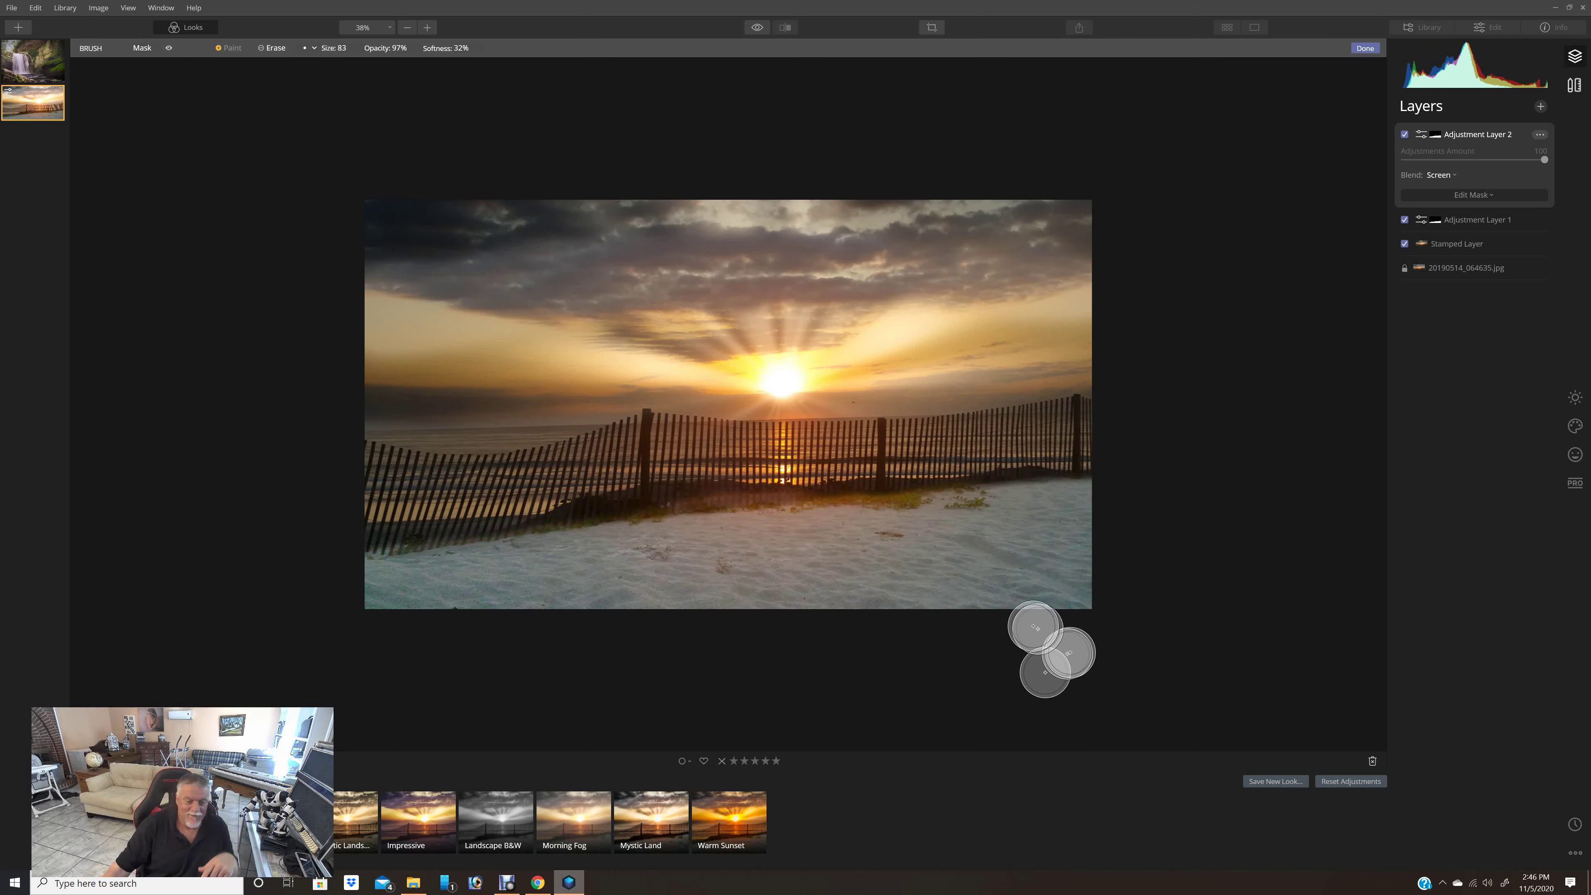
- Erase the second adjustment layer's mask along the fence and the water behind it
{"action": "left_click", "coordinate": [280, 50]}
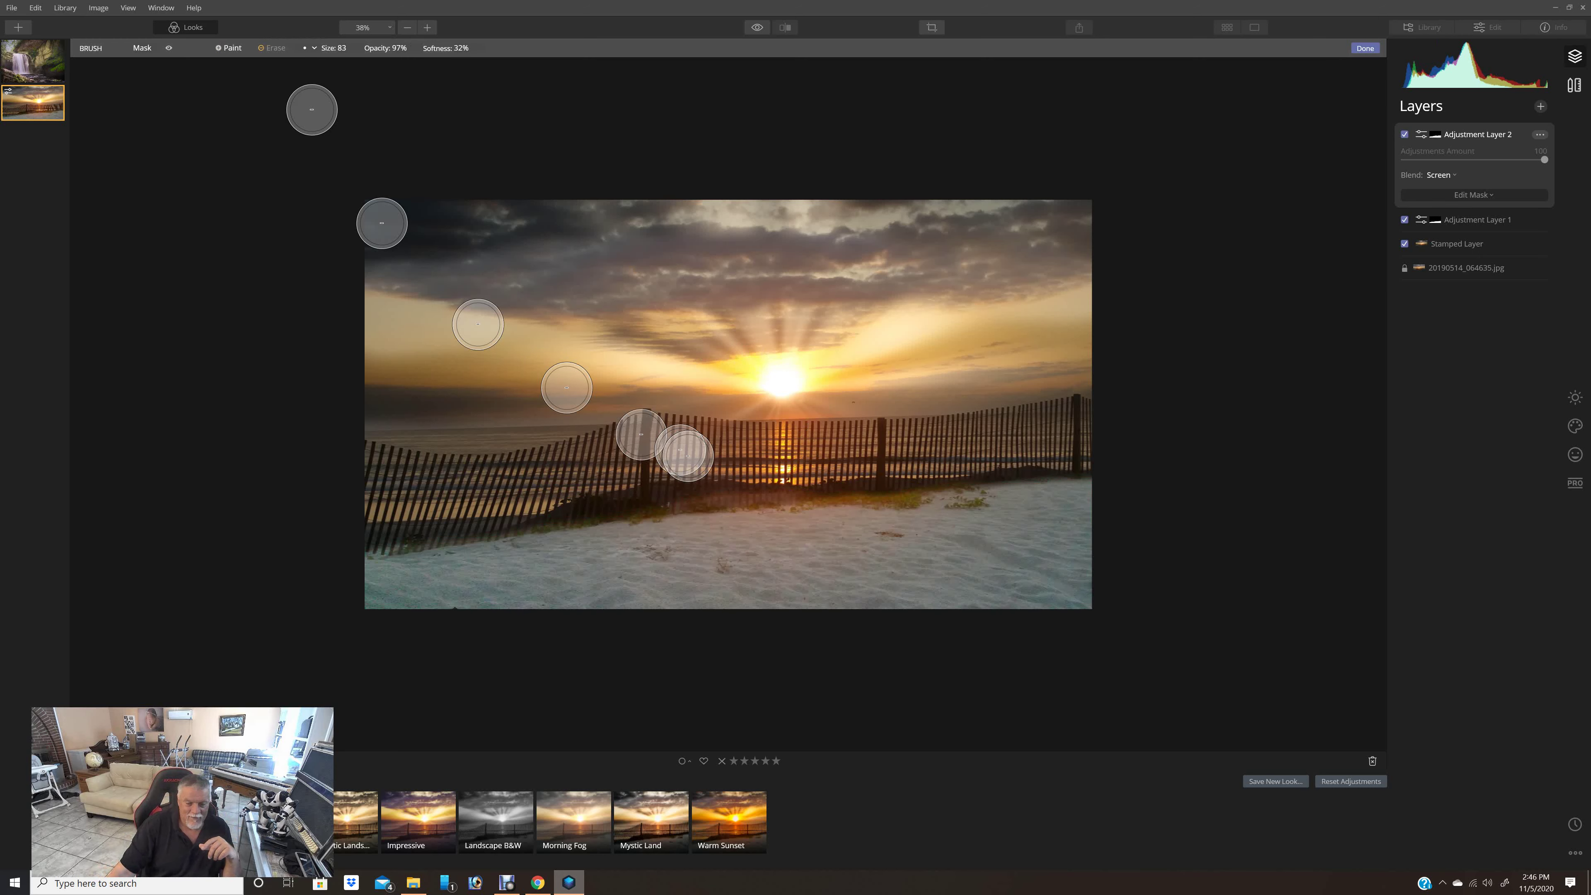
{"action": "mouse_move", "coordinate": [775, 473]}
{"action": "left_mouse_down"}
{"action": "mouse_move", "coordinate": [799, 473]}
{"action": "mouse_move", "coordinate": [363, 515]}
{"action": "left_mouse_up"}
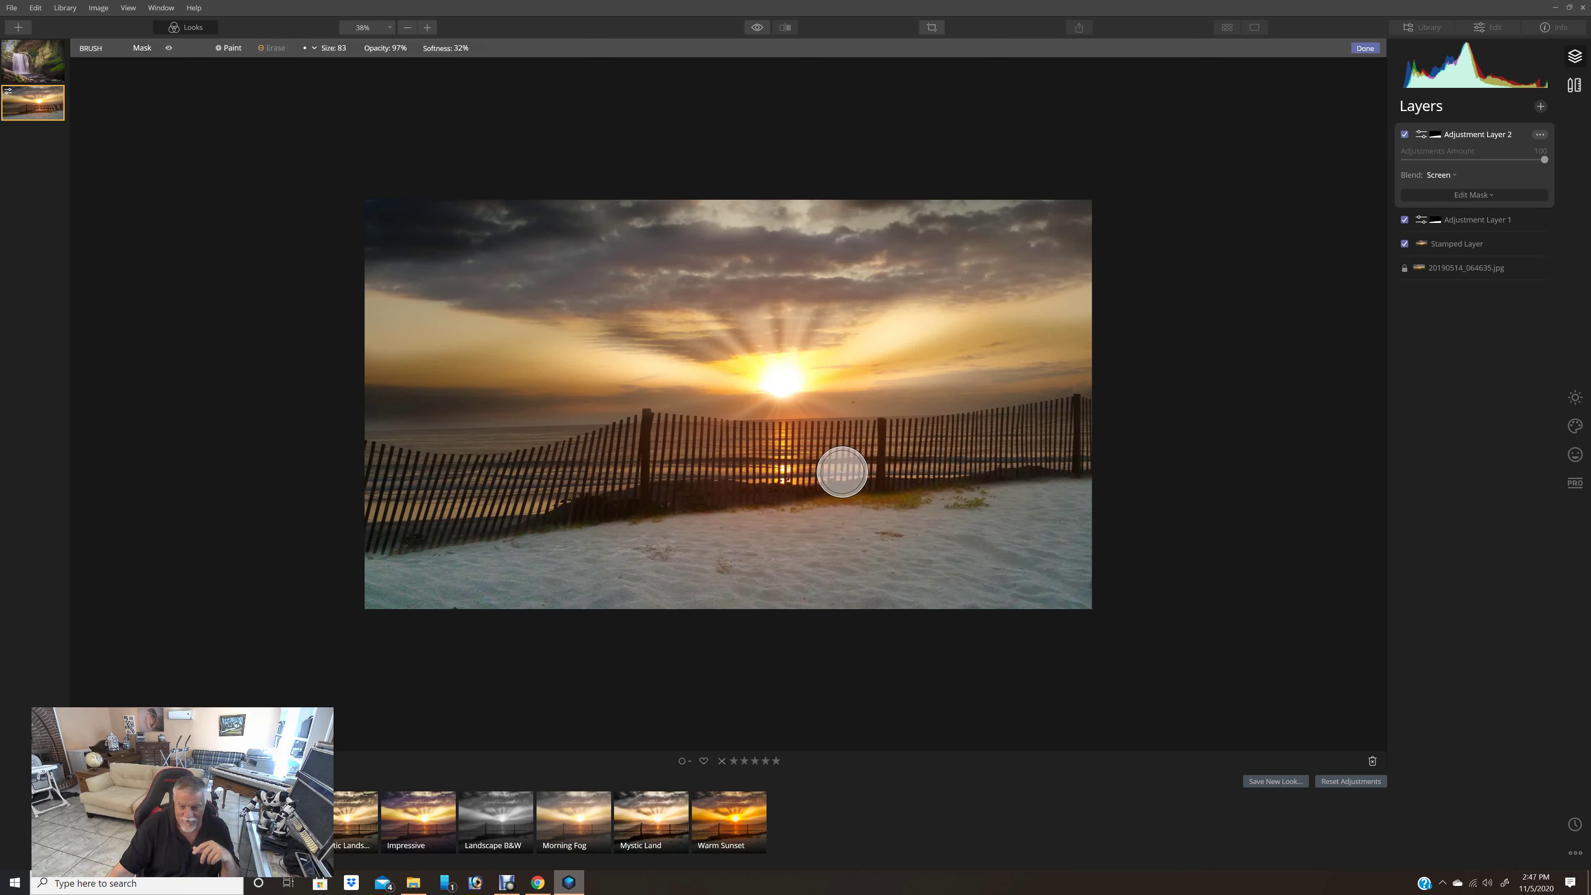
{"action": "left_click_drag", "start_coordinate": [842, 468], "coordinate": [1063, 442]}
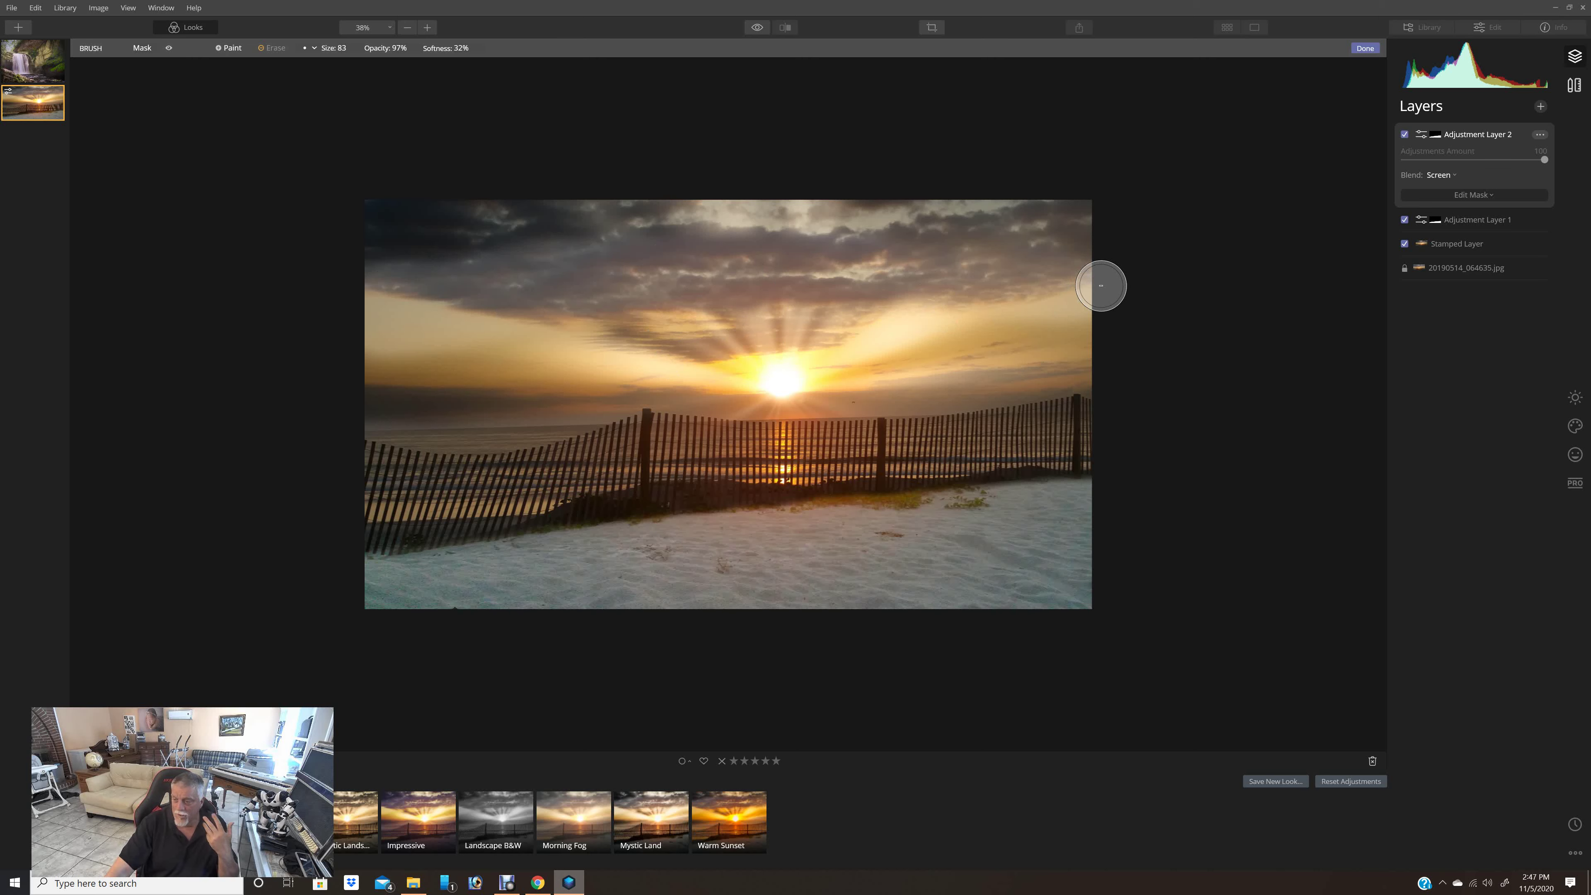
- Set the Color saturation to 17 on the second adjustment layer
{"action": "left_click", "coordinate": [1575, 398]}
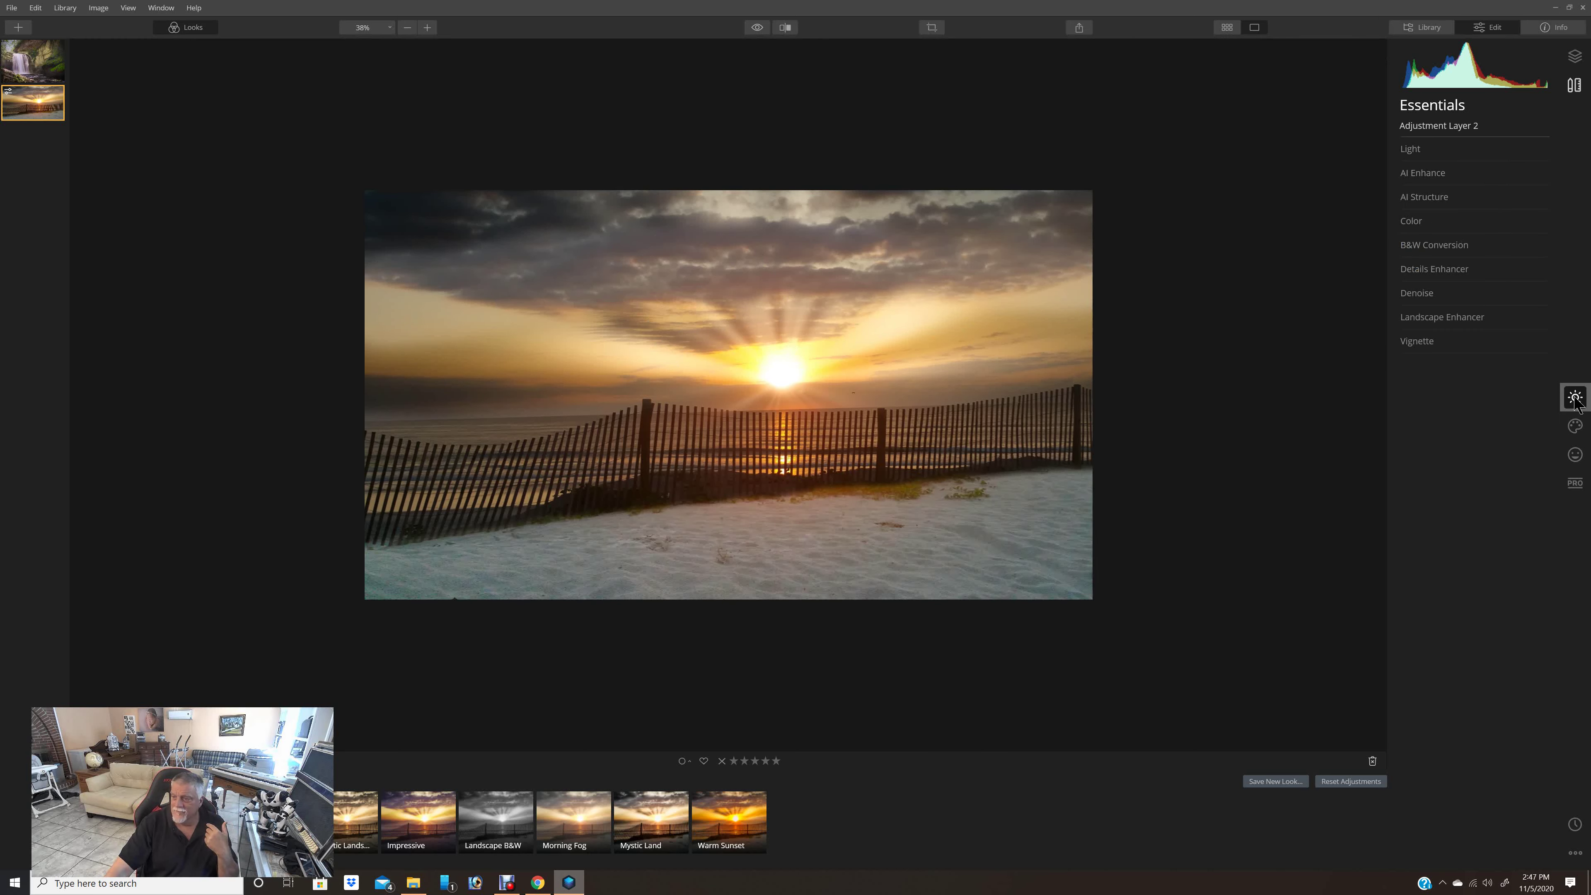
{"action": "left_click", "coordinate": [1575, 426]}
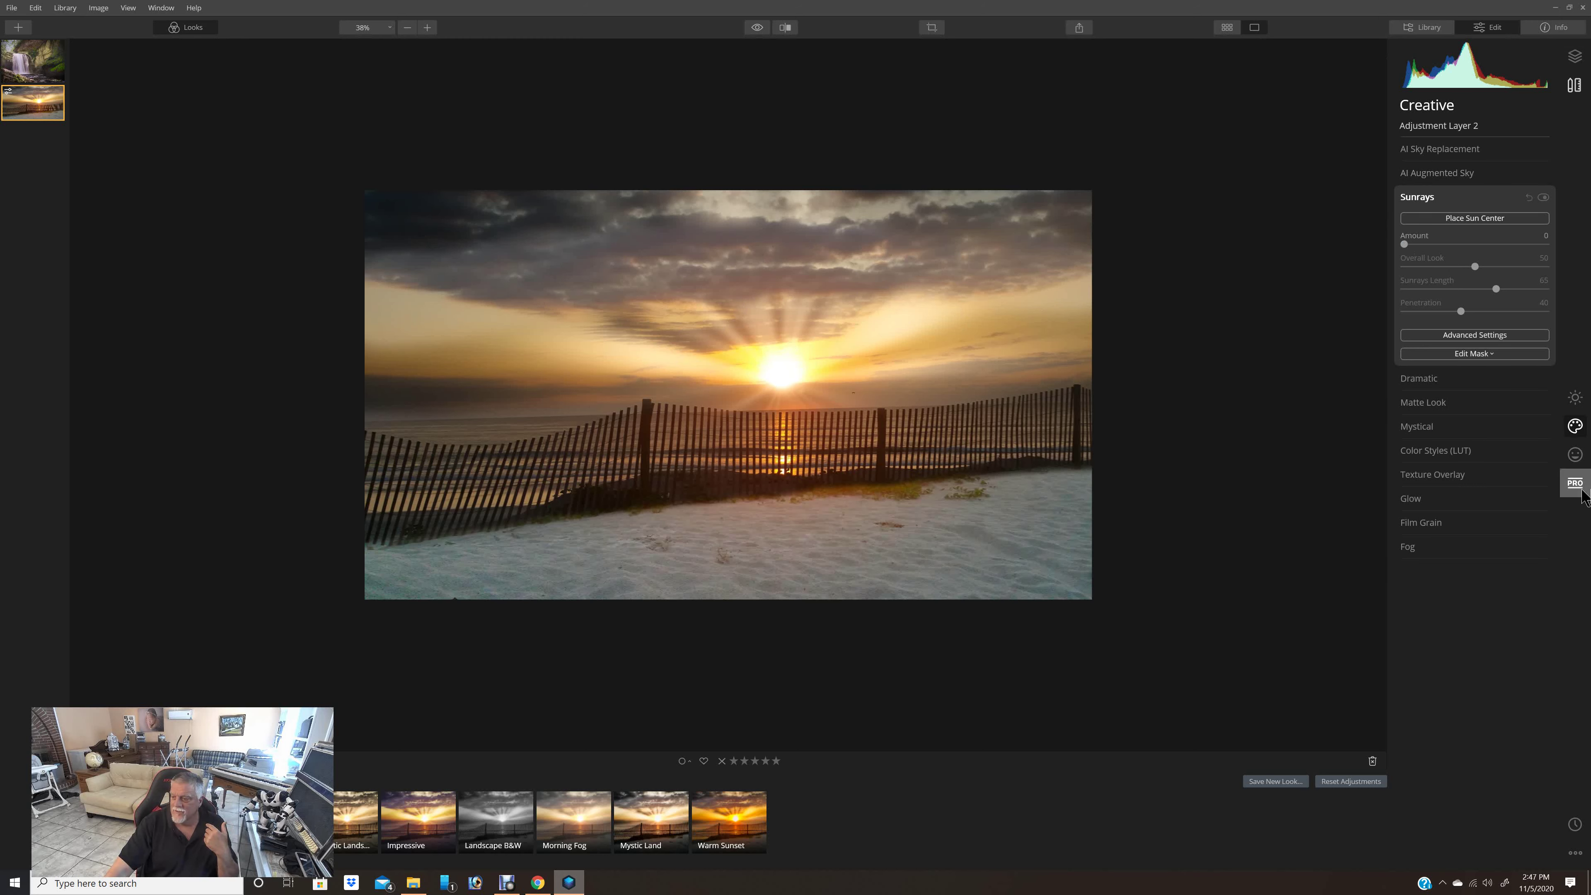
{"action": "left_click", "coordinate": [1576, 400]}
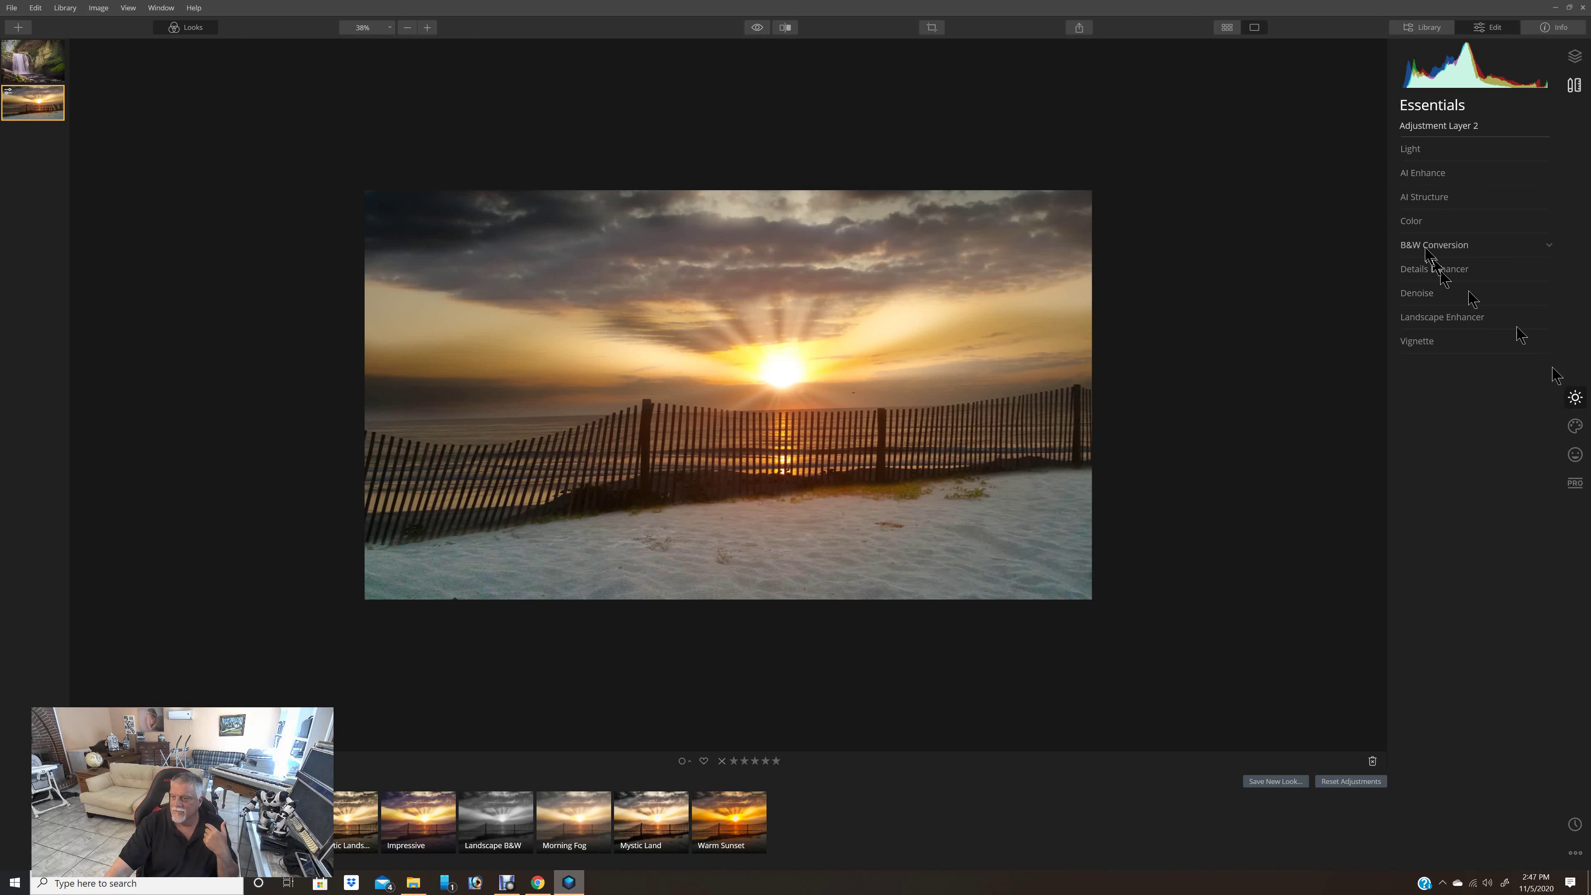
{"action": "left_click", "coordinate": [1415, 222]}
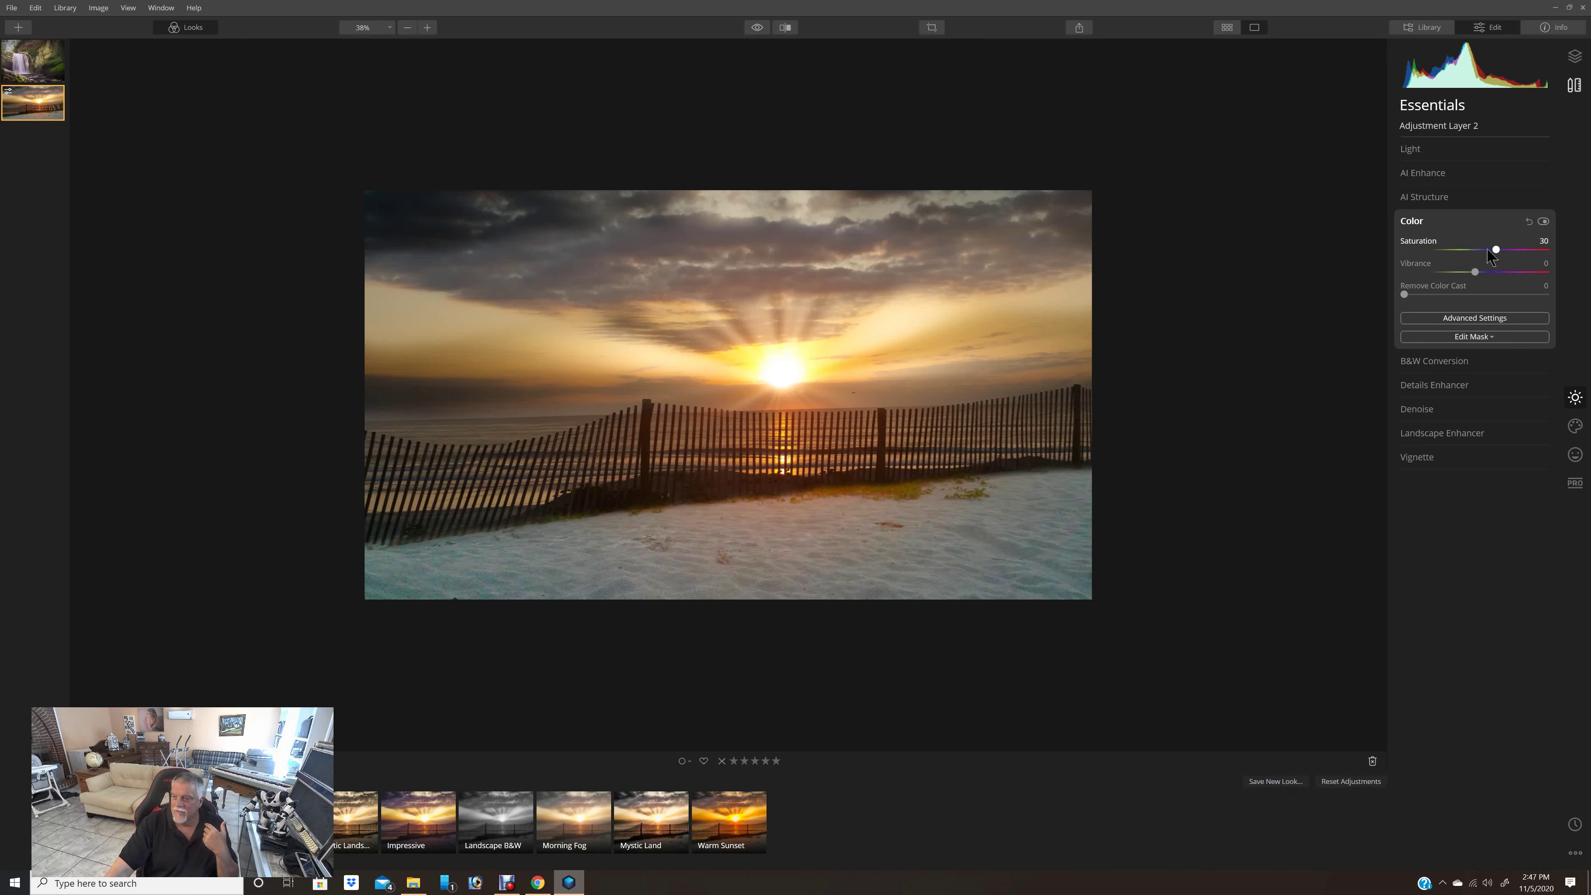
{"action": "left_click_drag", "start_coordinate": [1489, 249], "coordinate": [1486, 250]}
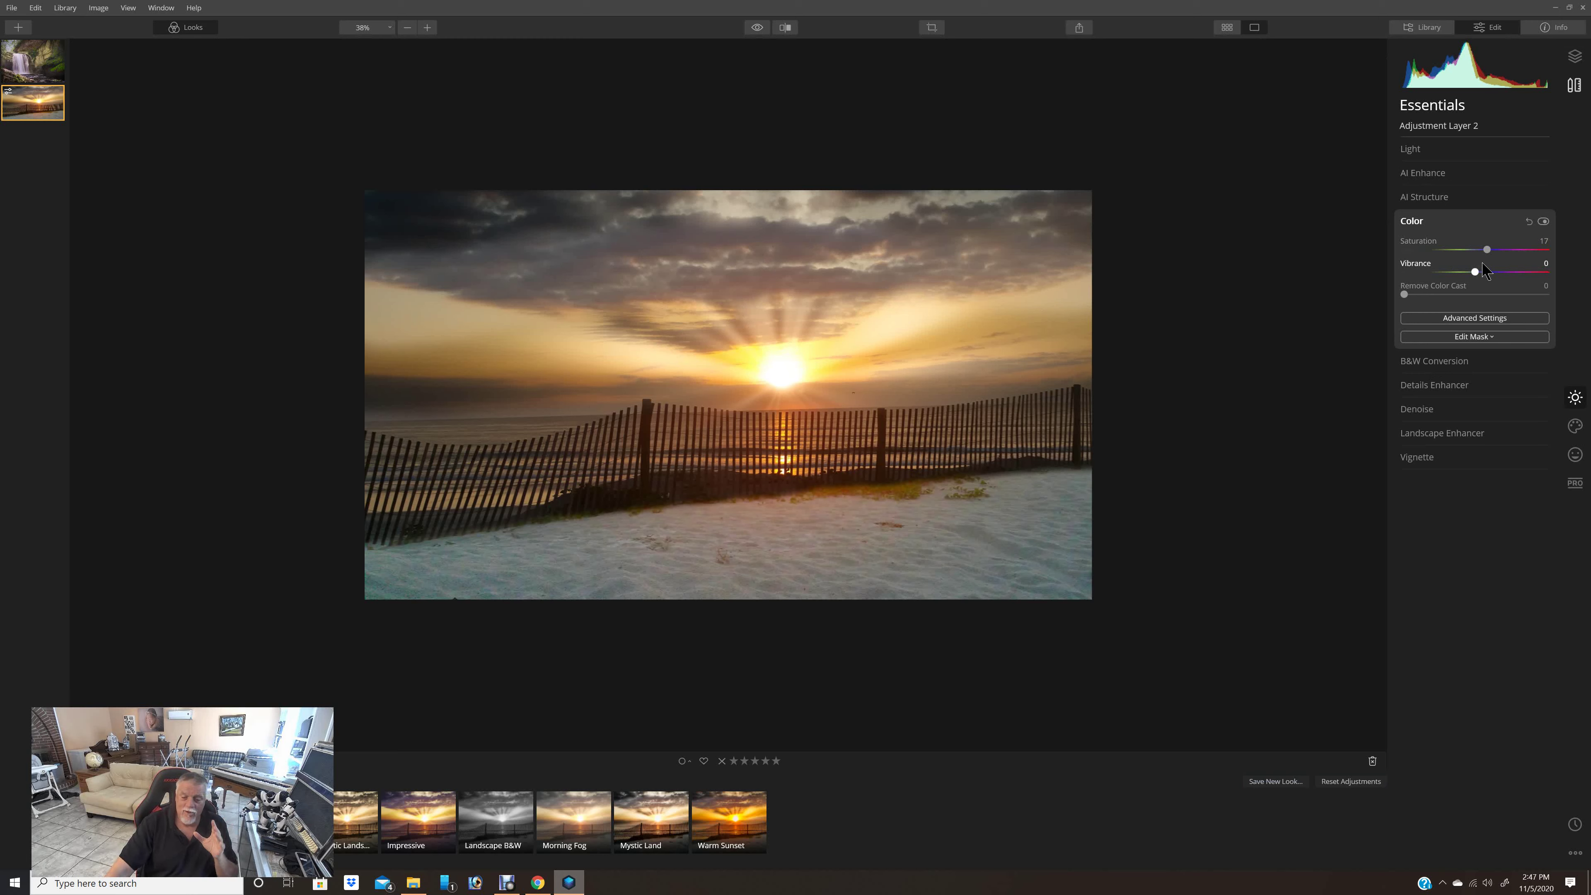
- Create a new stamped layer above the second adjustment layer
{"action": "left_click", "coordinate": [1571, 60]}
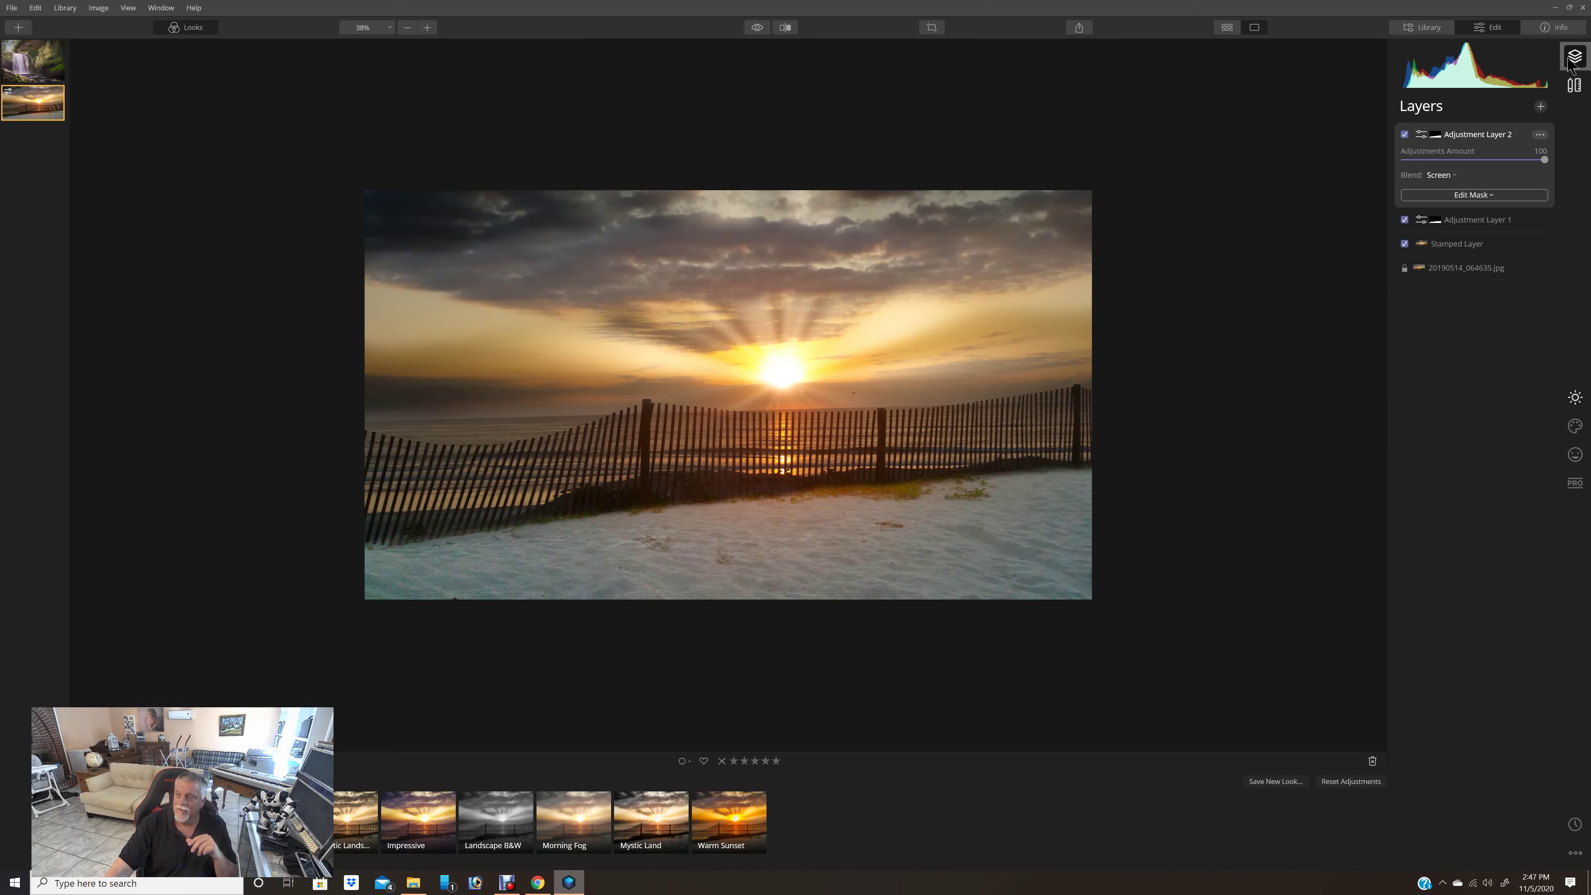
{"action": "left_click", "coordinate": [1541, 105]}
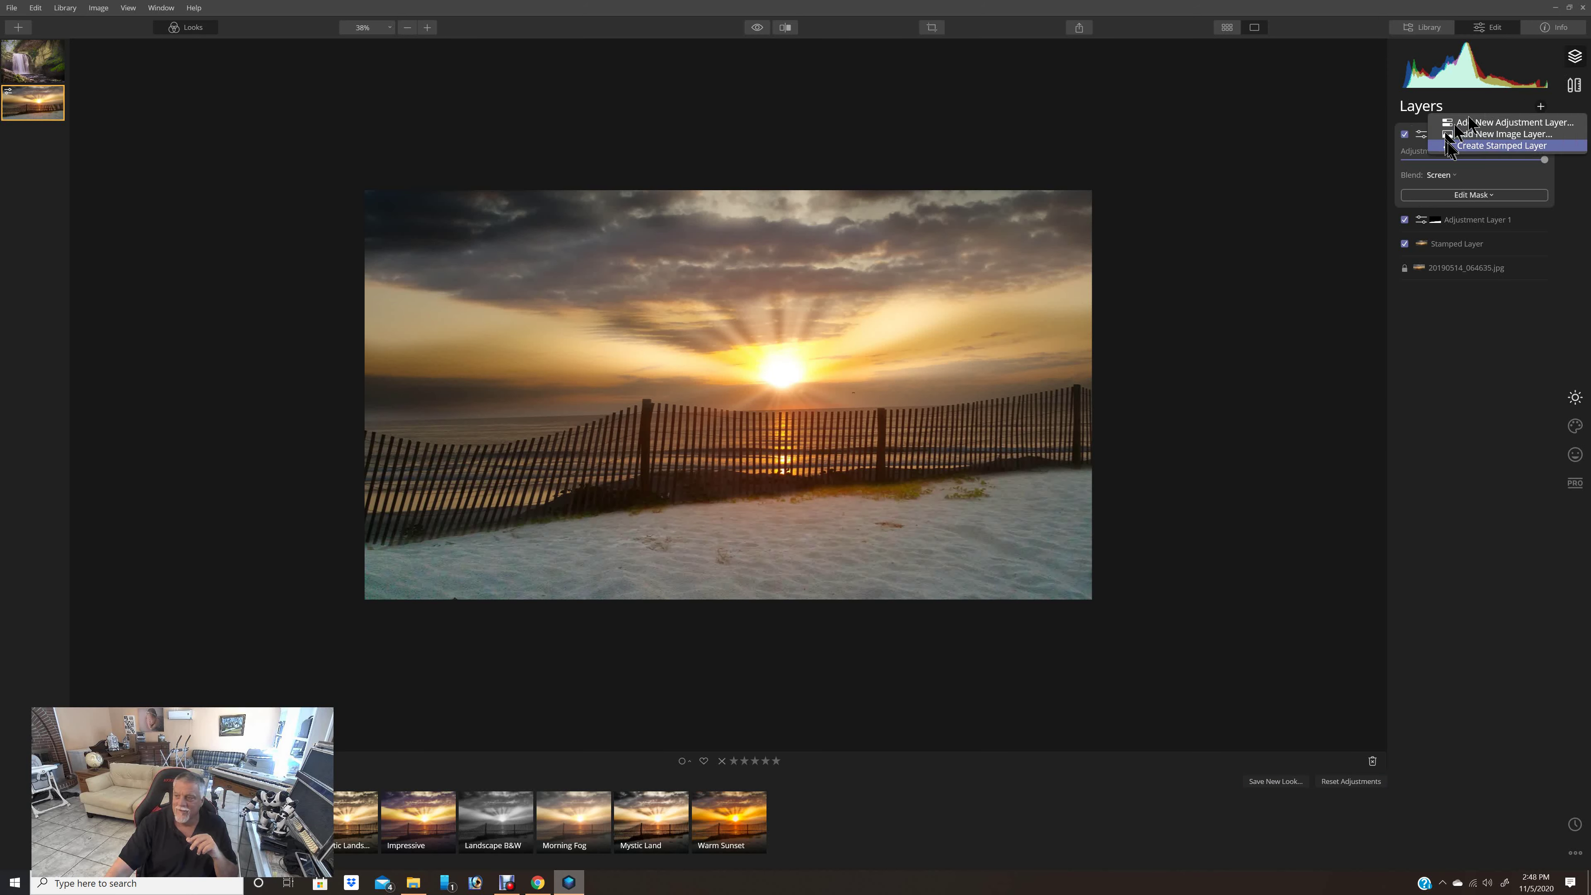
{"action": "left_click", "coordinate": [1470, 145]}
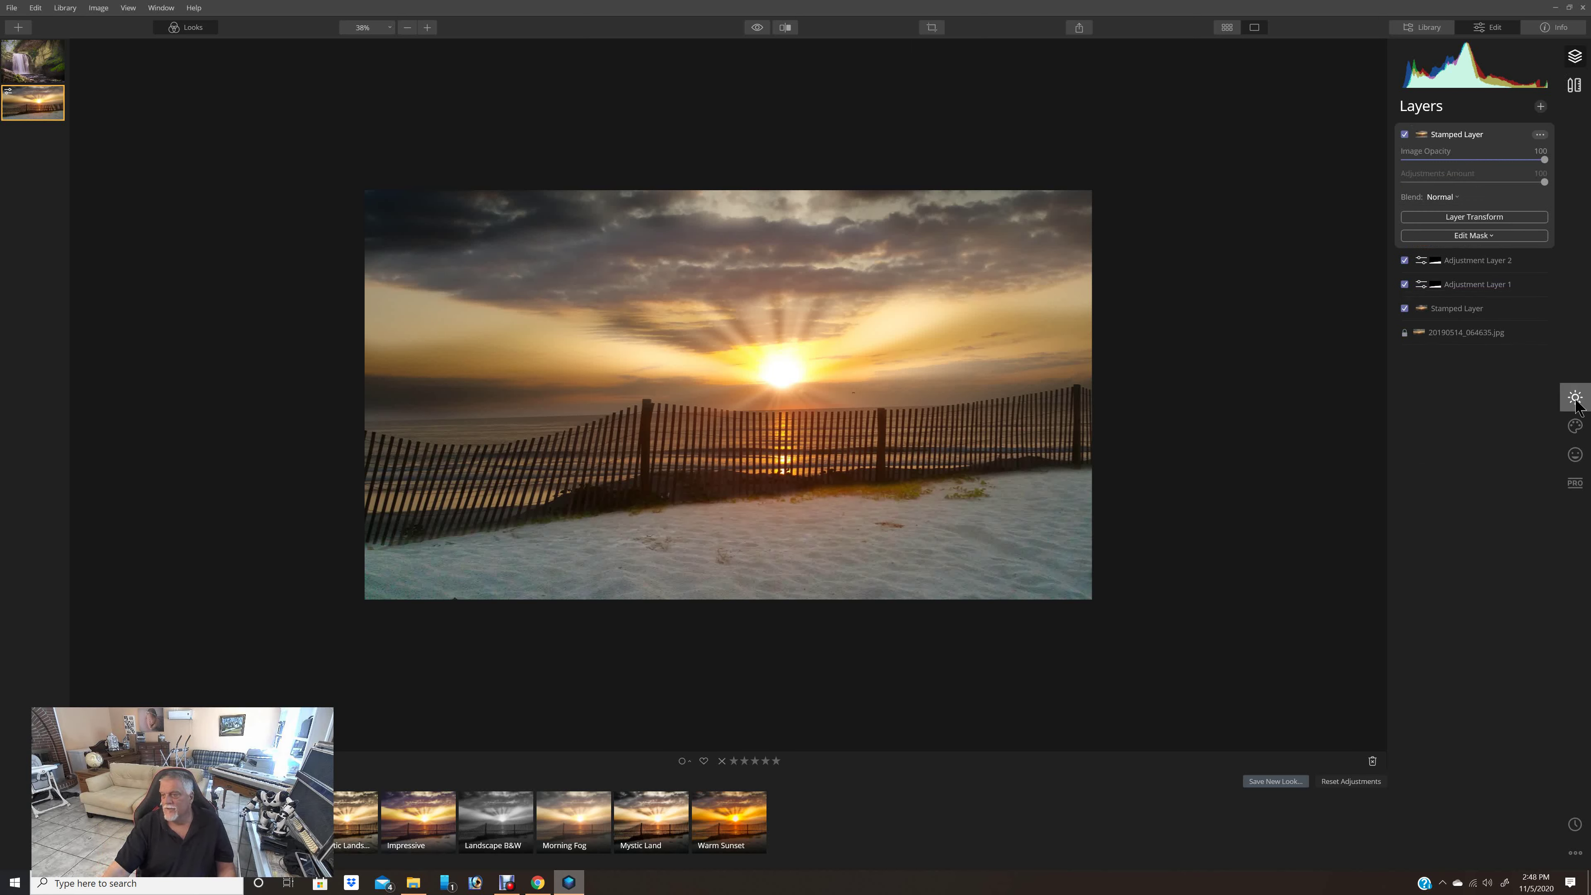
- Set the Color saturation to 93 and vibrance to -27 on the new stamped layer
{"action": "left_click", "coordinate": [1579, 427]}
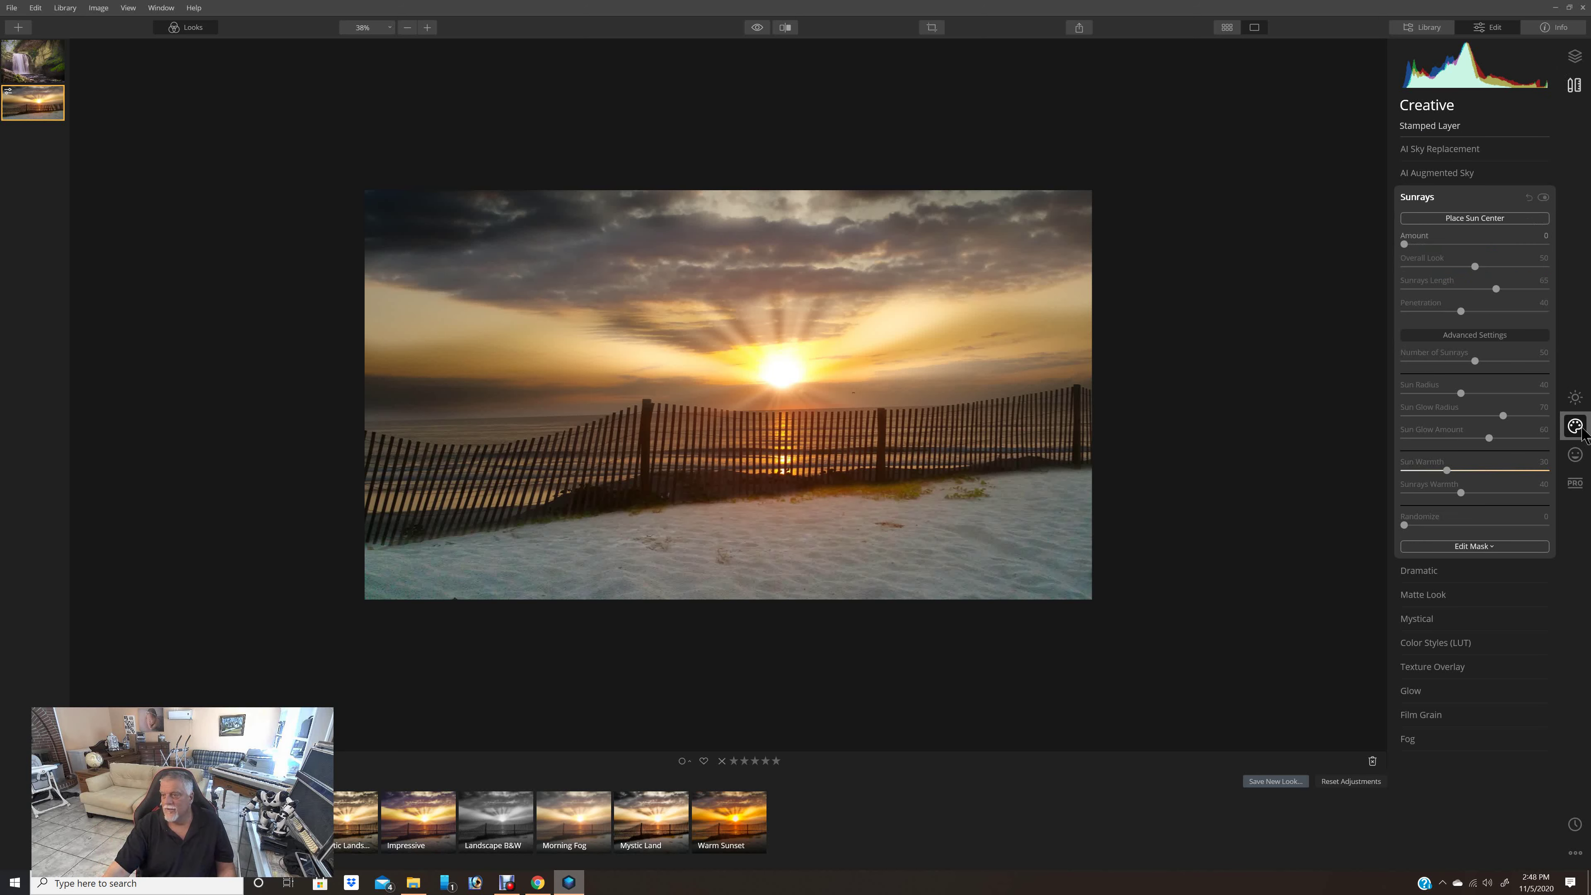
{"action": "left_click", "coordinate": [1577, 403]}
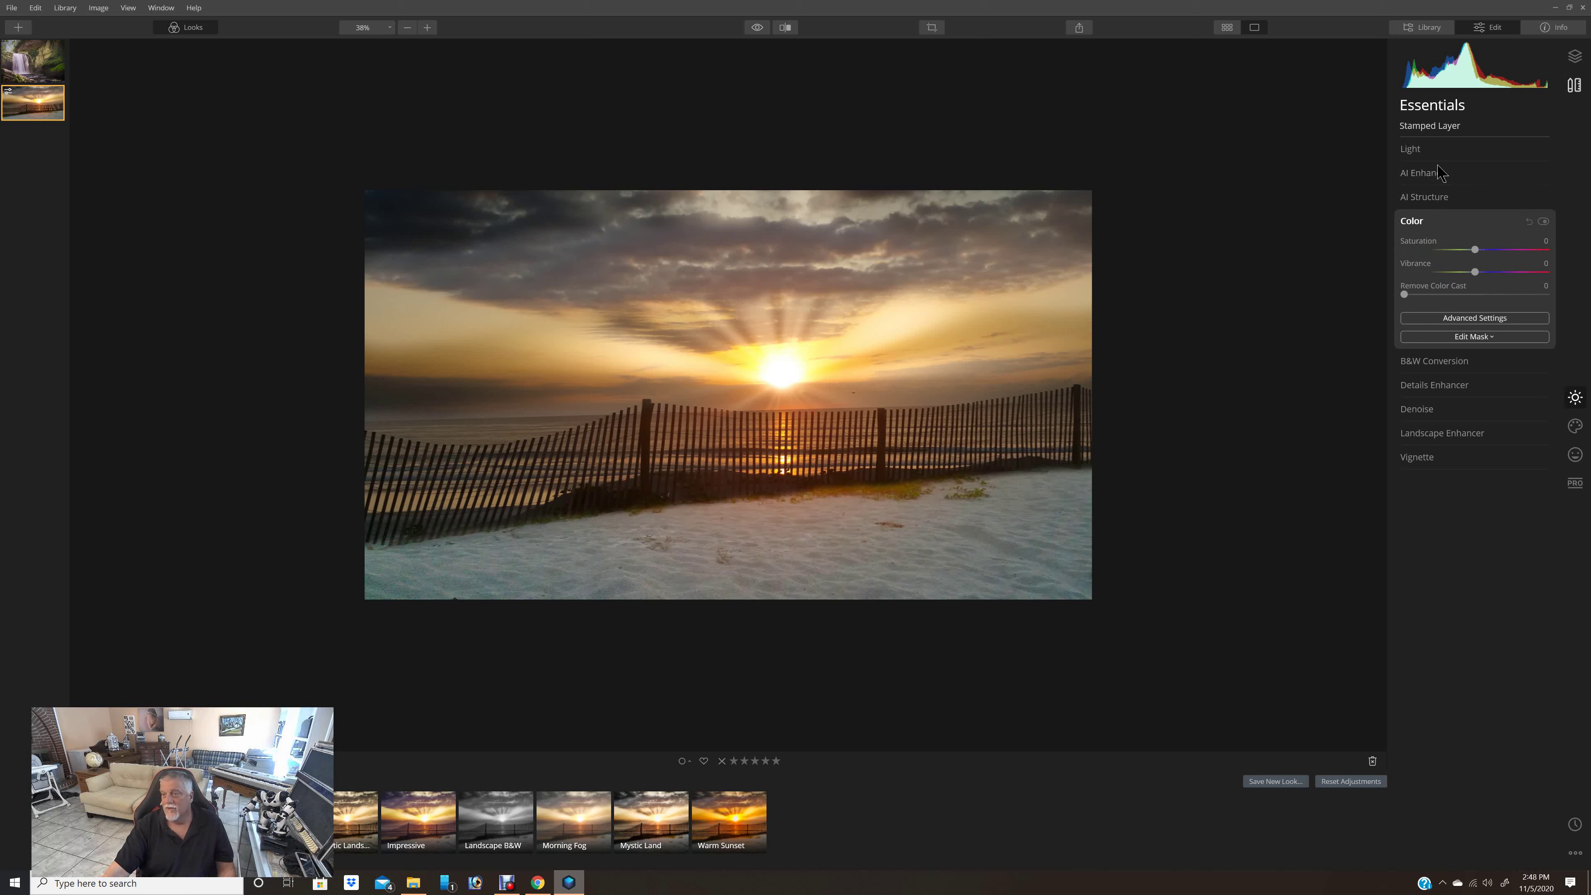
{"action": "left_click", "coordinate": [1576, 426]}
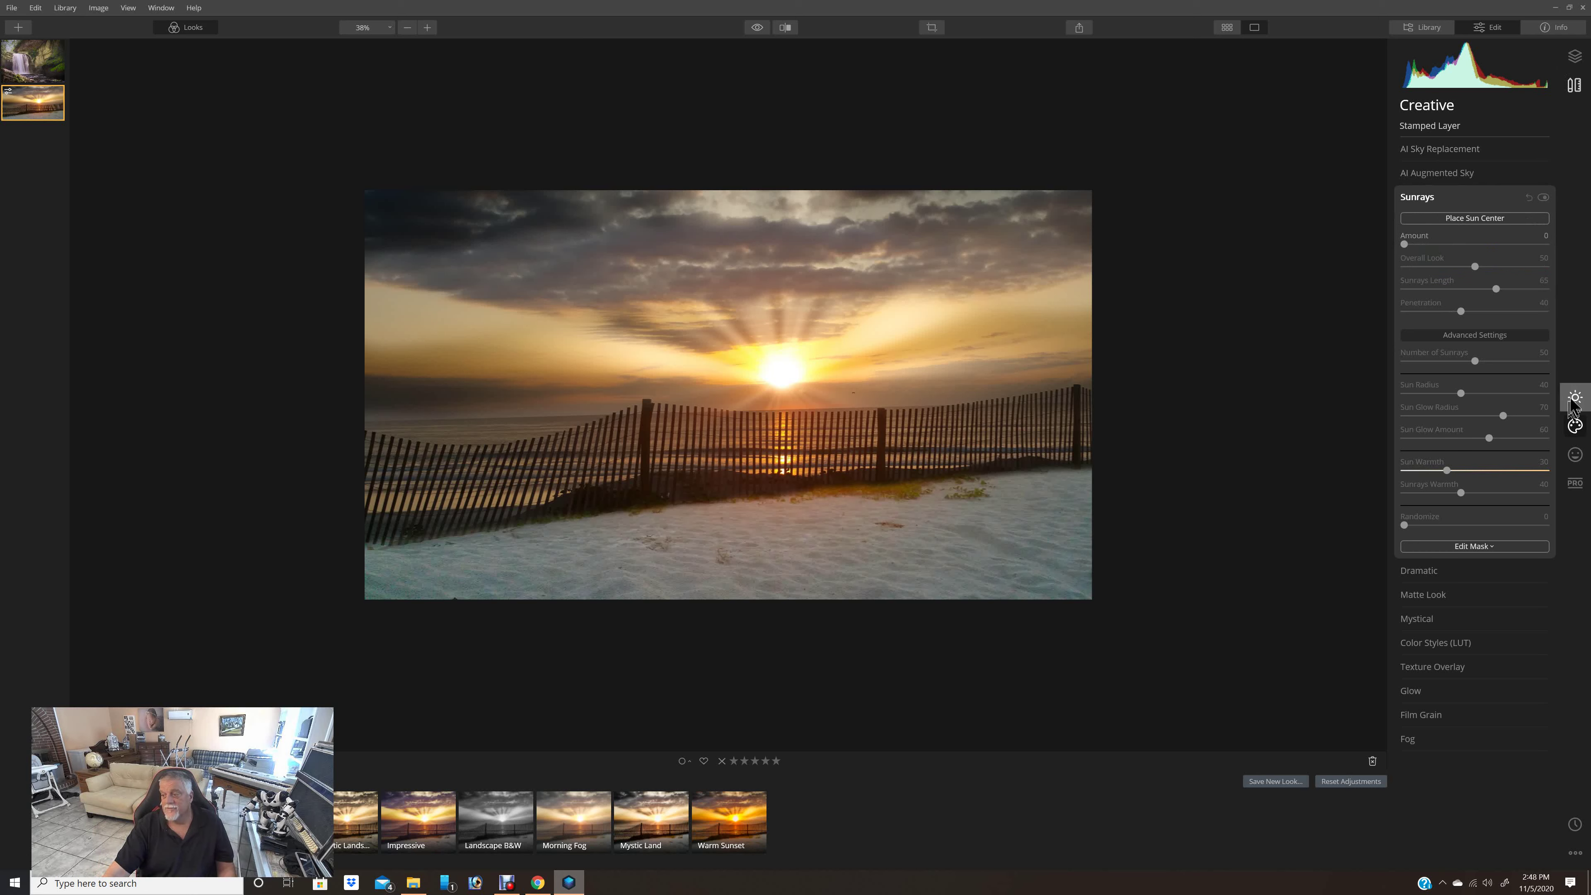
{"action": "left_click", "coordinate": [1575, 399]}
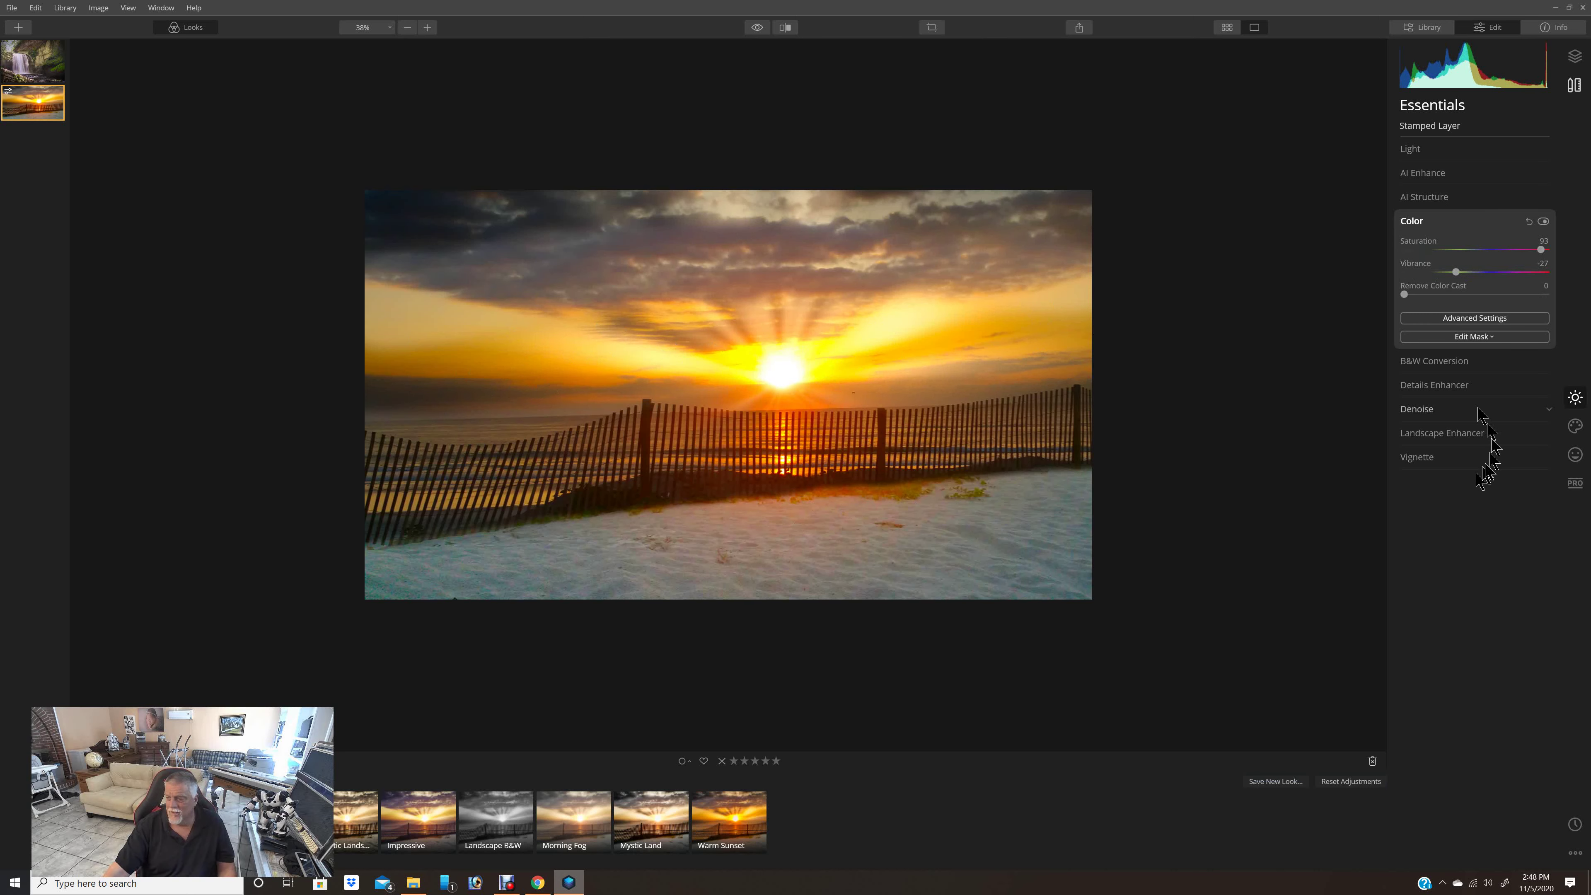
- Erase the Color adjustment from the sand with a mask brush at size 100, softness 100% and opacity 100%
{"action": "left_click", "coordinate": [1458, 338]}
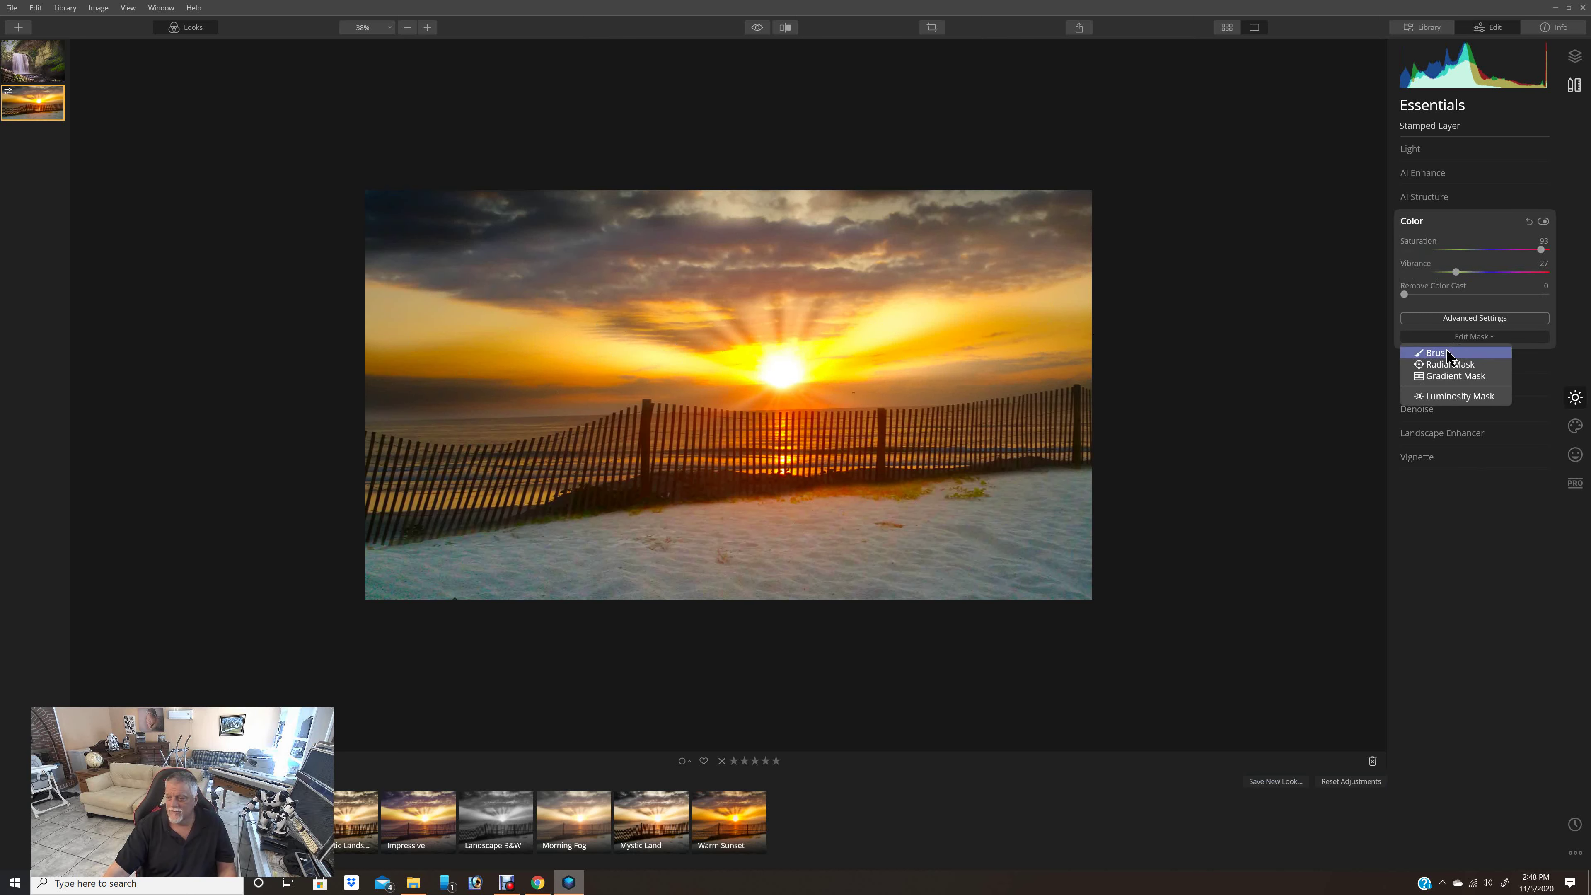
{"action": "left_click", "coordinate": [1441, 352]}
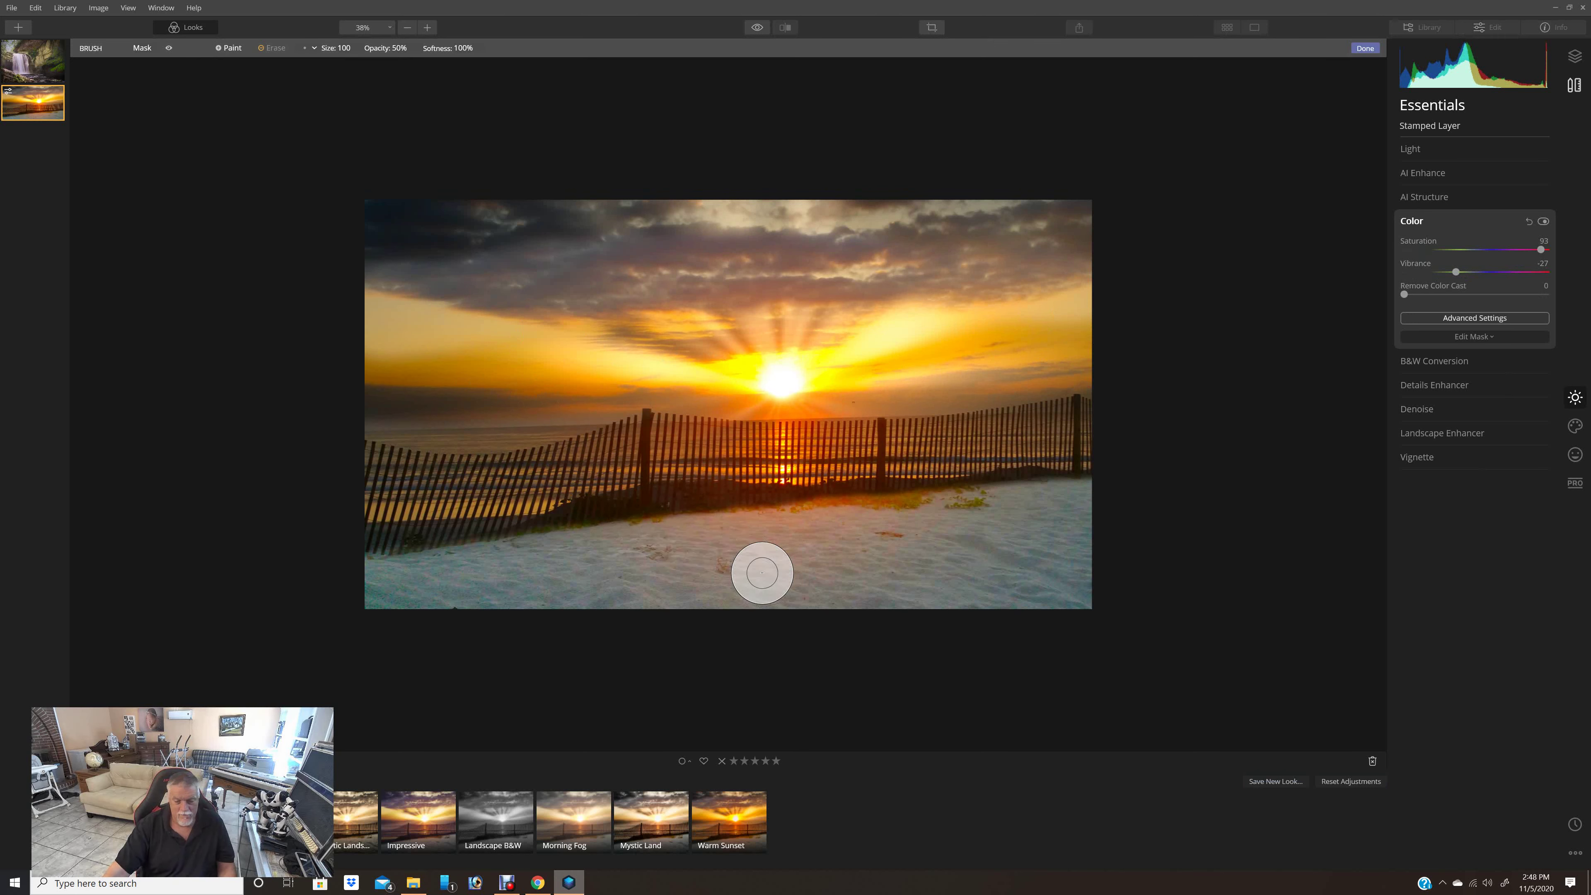
{"action": "right_click", "coordinate": [762, 578]}
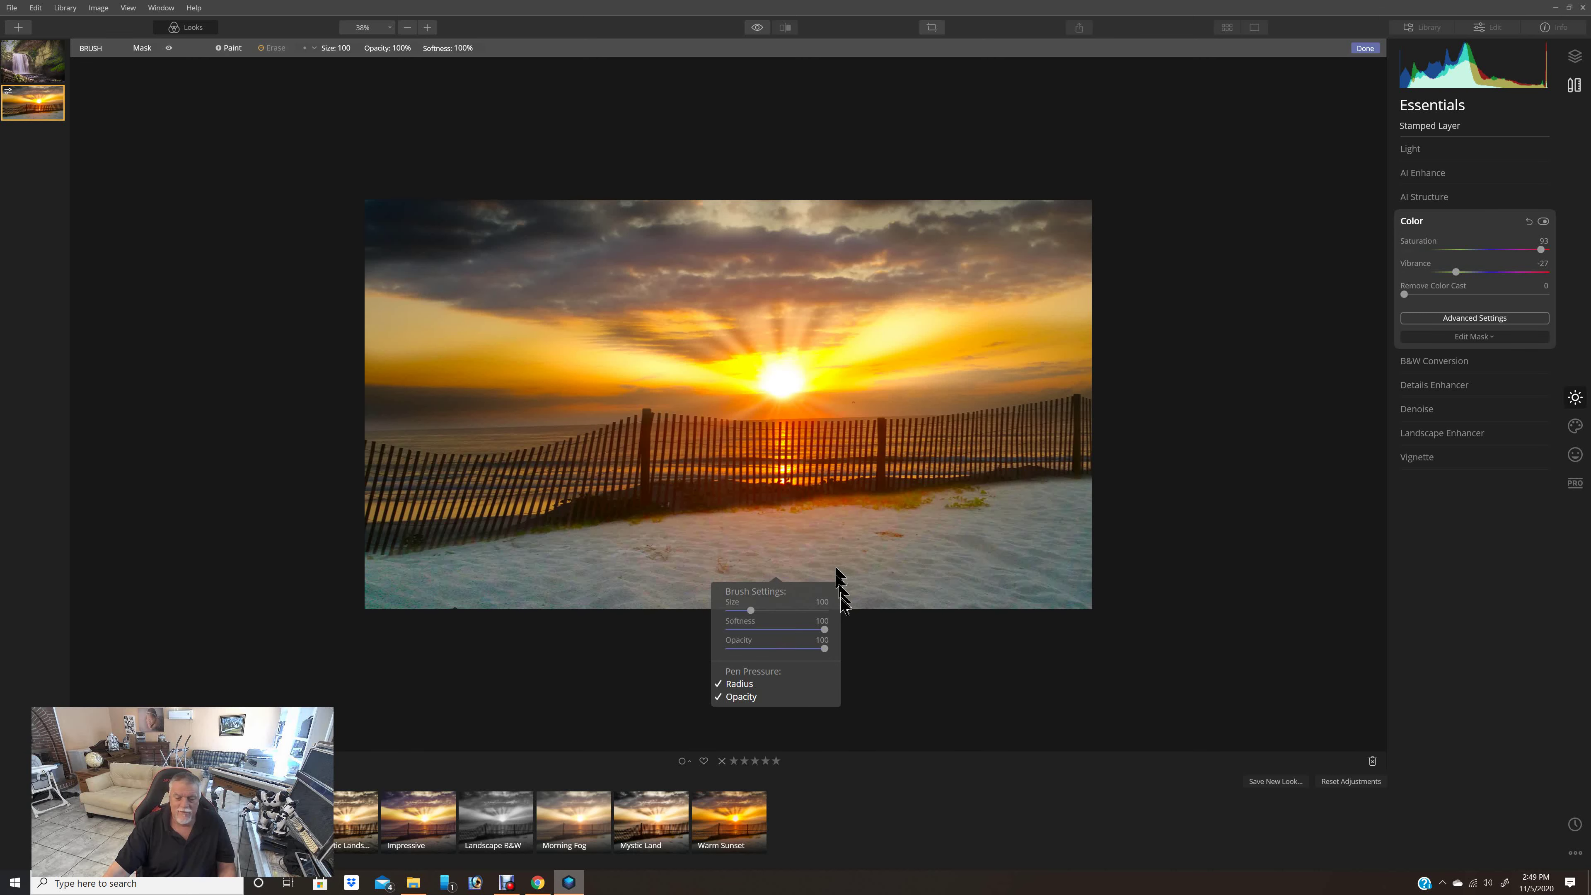
{"action": "mouse_move", "coordinate": [881, 569]}
{"action": "left_mouse_down"}
{"action": "mouse_move", "coordinate": [923, 553]}
{"action": "mouse_move", "coordinate": [886, 521]}
{"action": "mouse_move", "coordinate": [851, 521]}
{"action": "mouse_move", "coordinate": [913, 526]}
{"action": "mouse_move", "coordinate": [472, 563]}
{"action": "mouse_move", "coordinate": [344, 607]}
{"action": "mouse_move", "coordinate": [639, 586]}
{"action": "mouse_move", "coordinate": [1098, 587]}
{"action": "mouse_move", "coordinate": [894, 604]}
{"action": "mouse_move", "coordinate": [1079, 574]}
{"action": "mouse_move", "coordinate": [944, 566]}
{"action": "mouse_move", "coordinate": [985, 566]}
{"action": "mouse_move", "coordinate": [952, 540]}
{"action": "mouse_move", "coordinate": [1104, 516]}
{"action": "mouse_move", "coordinate": [833, 525]}
{"action": "mouse_move", "coordinate": [745, 551]}
{"action": "mouse_move", "coordinate": [967, 546]}
{"action": "mouse_move", "coordinate": [727, 563]}
{"action": "mouse_move", "coordinate": [541, 629]}
{"action": "mouse_move", "coordinate": [497, 615]}
{"action": "left_mouse_up"}
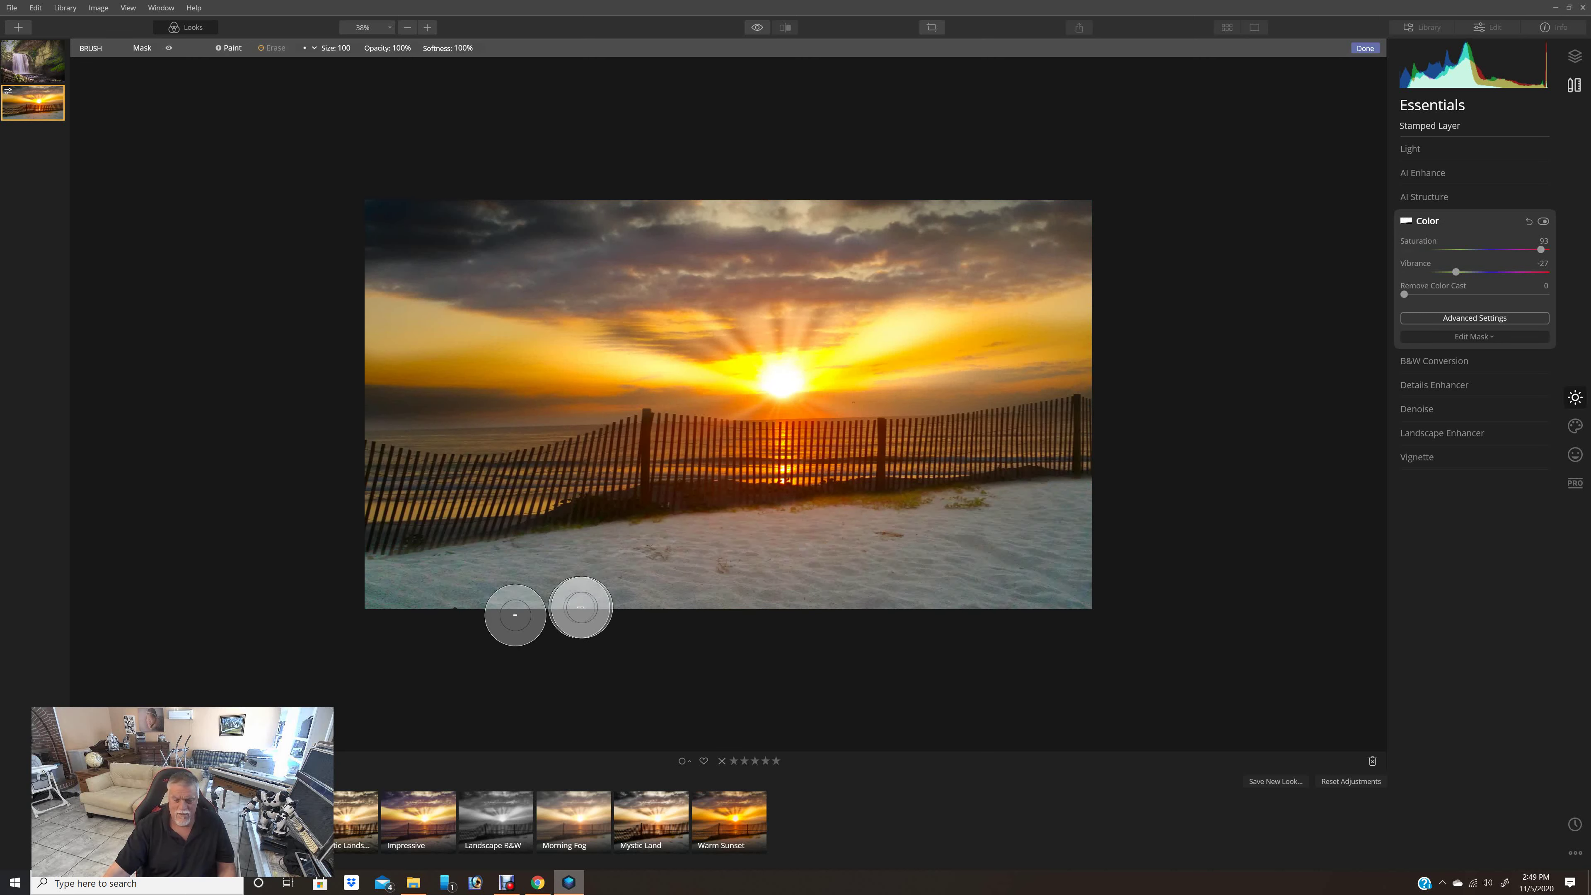
{"action": "mouse_move", "coordinate": [870, 534]}
{"action": "left_mouse_down"}
{"action": "mouse_move", "coordinate": [830, 547]}
{"action": "mouse_move", "coordinate": [1077, 499]}
{"action": "mouse_move", "coordinate": [295, 568]}
{"action": "mouse_move", "coordinate": [135, 554]}
{"action": "left_mouse_up"}
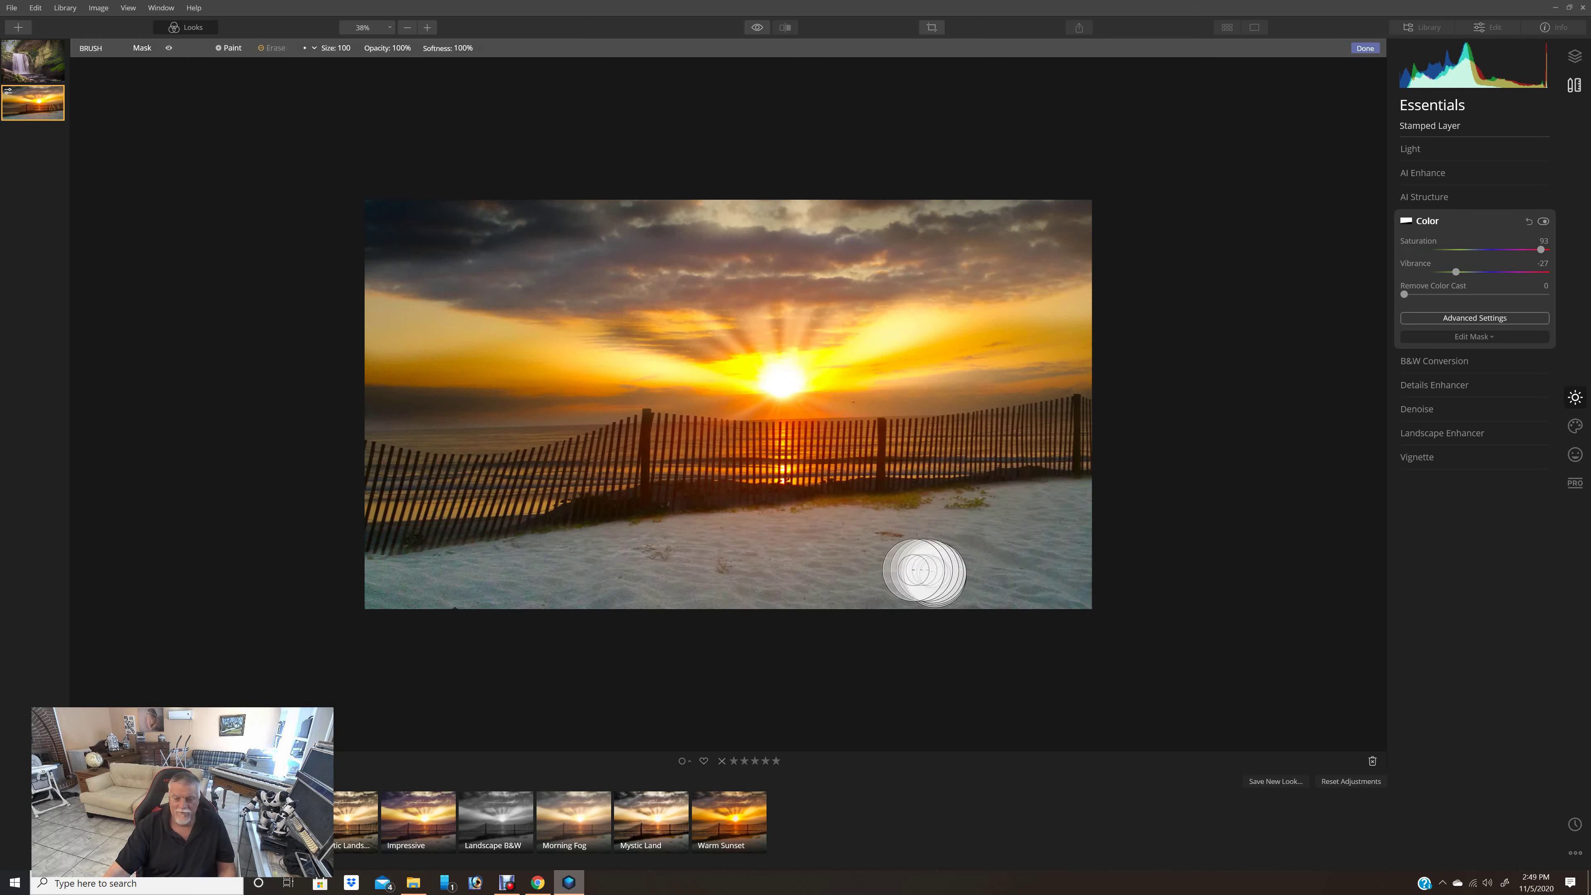
{"action": "mouse_move", "coordinate": [824, 533]}
{"action": "left_mouse_down"}
{"action": "mouse_move", "coordinate": [943, 524]}
{"action": "mouse_move", "coordinate": [748, 523]}
{"action": "mouse_move", "coordinate": [981, 516]}
{"action": "mouse_move", "coordinate": [745, 498]}
{"action": "mouse_move", "coordinate": [535, 541]}
{"action": "mouse_move", "coordinate": [331, 557]}
{"action": "mouse_move", "coordinate": [909, 527]}
{"action": "mouse_move", "coordinate": [1044, 486]}
{"action": "mouse_move", "coordinate": [1116, 548]}
{"action": "left_mouse_up"}
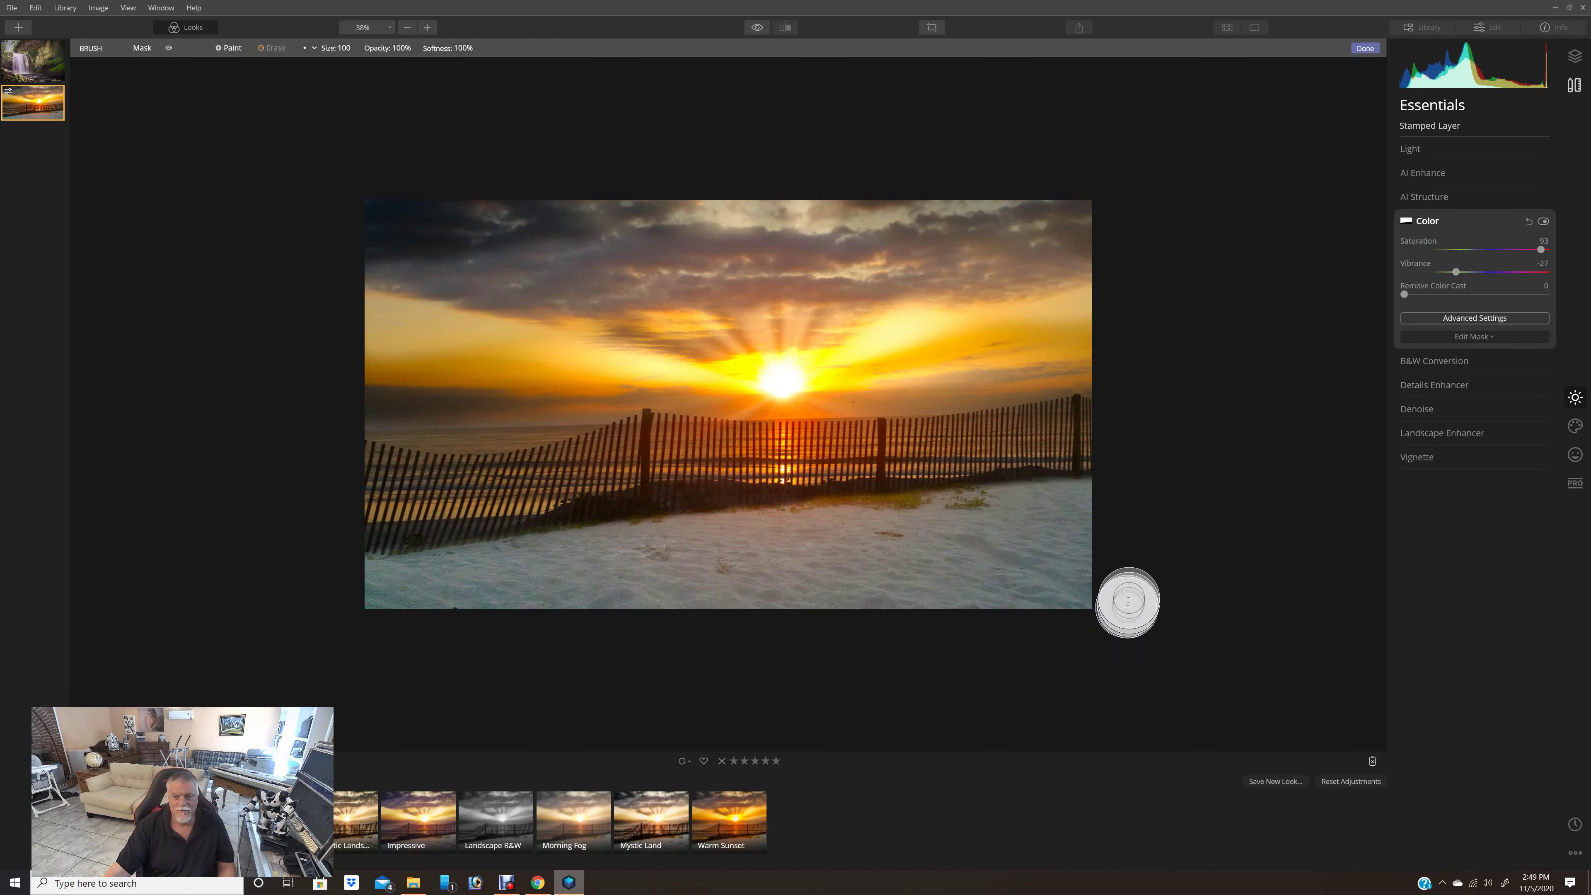
- Erase the Color adjustment from the clouds and the sky around the sun with the same mask brush
{"action": "mouse_move", "coordinate": [1037, 257]}
{"action": "left_mouse_down"}
{"action": "mouse_move", "coordinate": [827, 357]}
{"action": "mouse_move", "coordinate": [954, 324]}
{"action": "mouse_move", "coordinate": [988, 298]}
{"action": "mouse_move", "coordinate": [792, 363]}
{"action": "mouse_move", "coordinate": [986, 316]}
{"action": "mouse_move", "coordinate": [1124, 236]}
{"action": "mouse_move", "coordinate": [1013, 248]}
{"action": "left_mouse_up"}
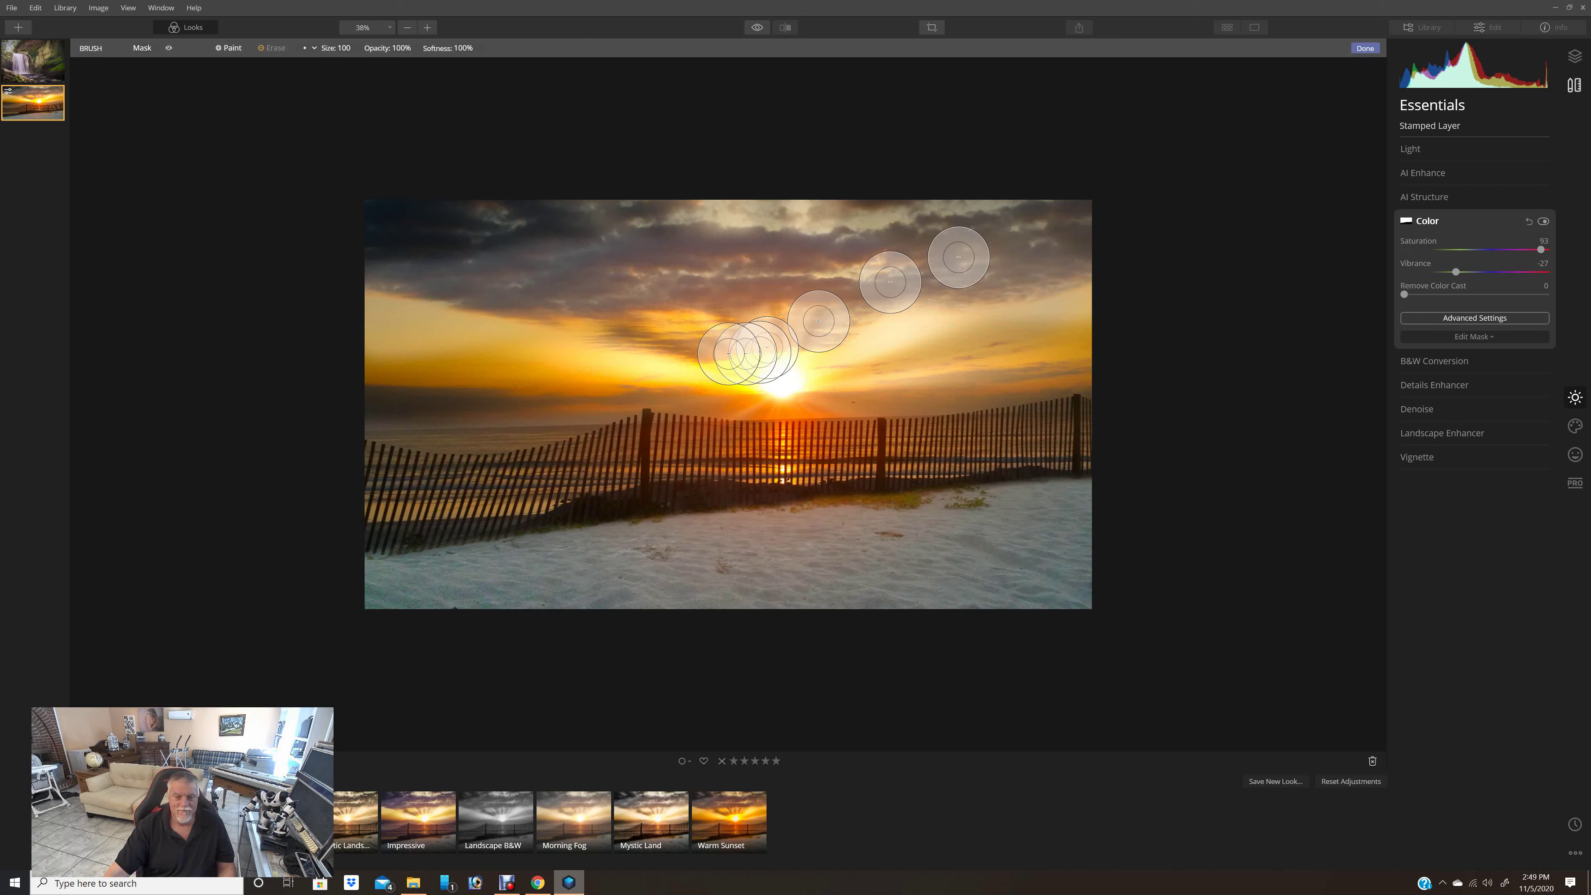
{"action": "left_click_drag", "start_coordinate": [551, 338], "coordinate": [375, 338]}
{"action": "left_click_drag", "start_coordinate": [420, 224], "coordinate": [632, 251]}
{"action": "mouse_move", "coordinate": [823, 331]}
{"action": "left_mouse_down"}
{"action": "mouse_move", "coordinate": [804, 302]}
{"action": "mouse_move", "coordinate": [814, 148]}
{"action": "left_mouse_up"}
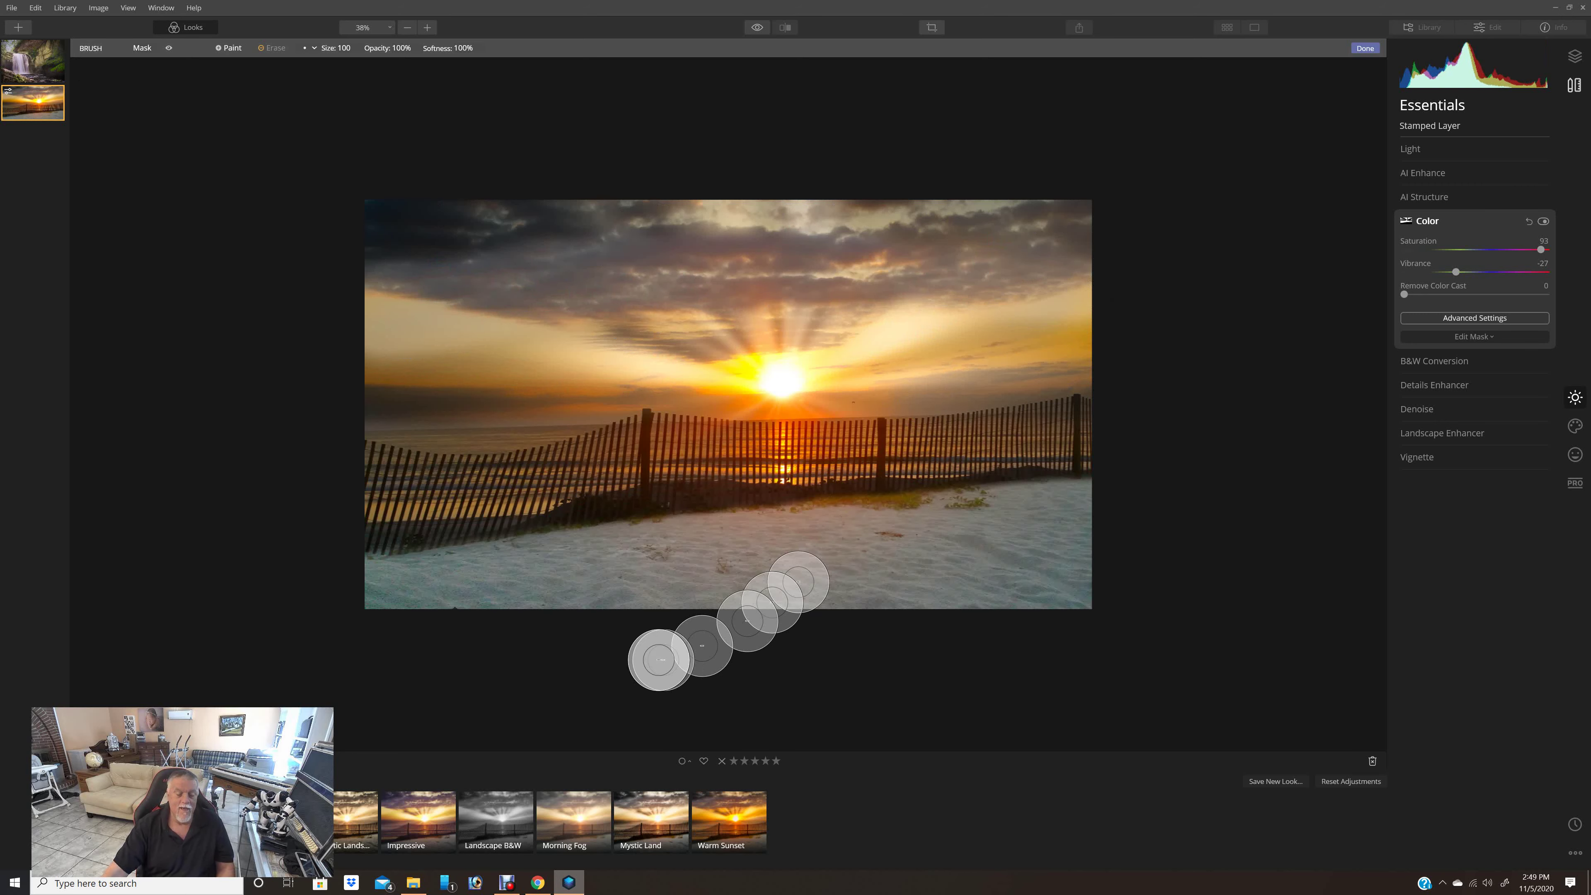
{"action": "scroll", "coordinate": [644, 720], "scroll_direction": "down", "scroll_amount": 1}
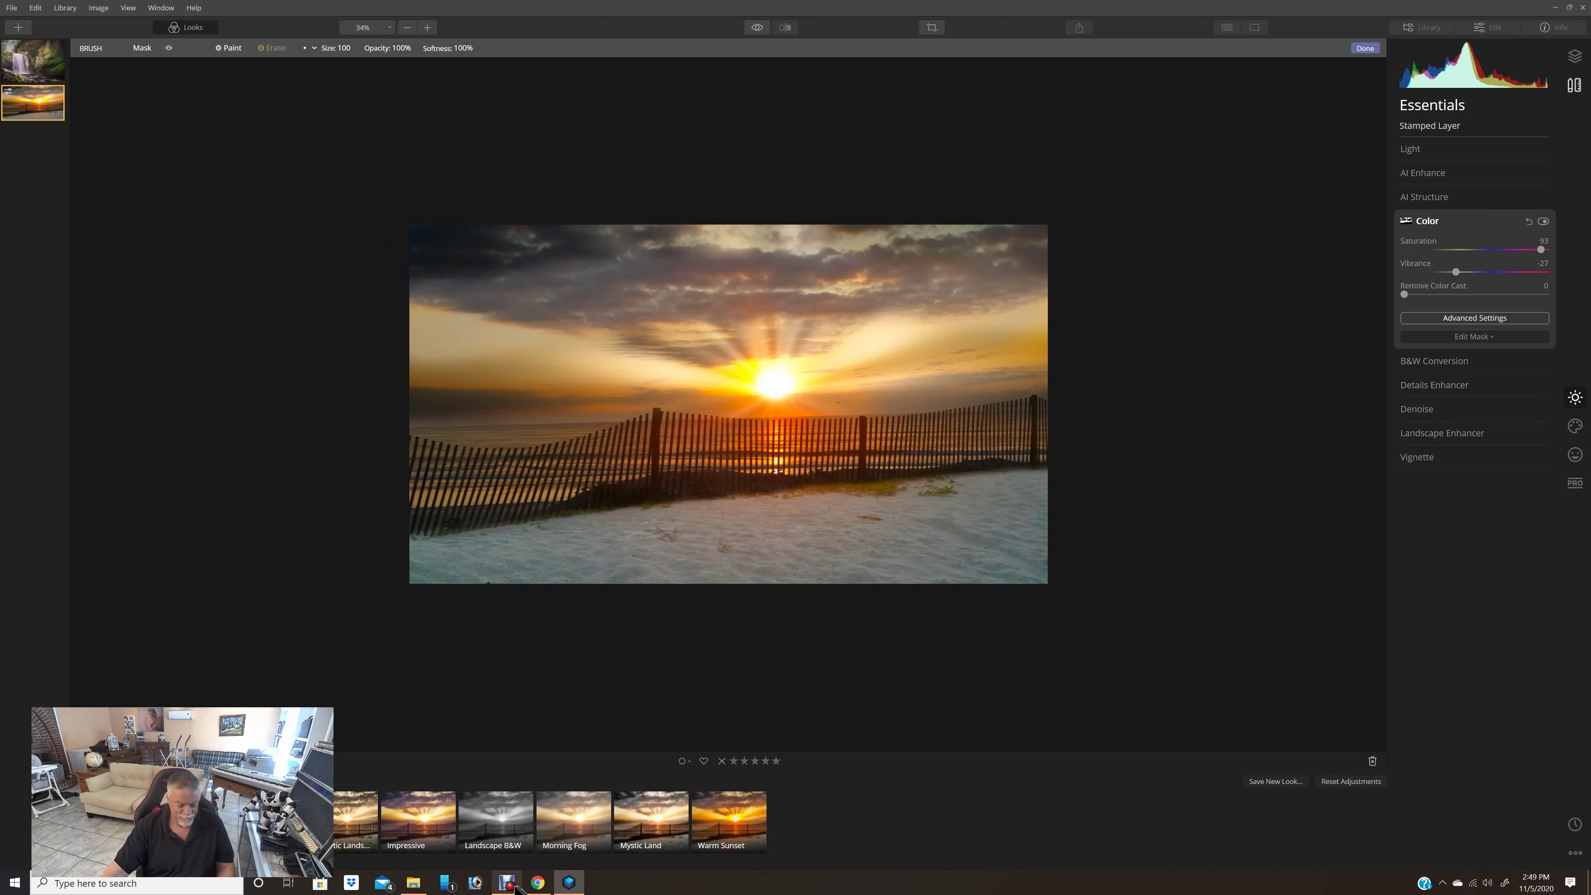